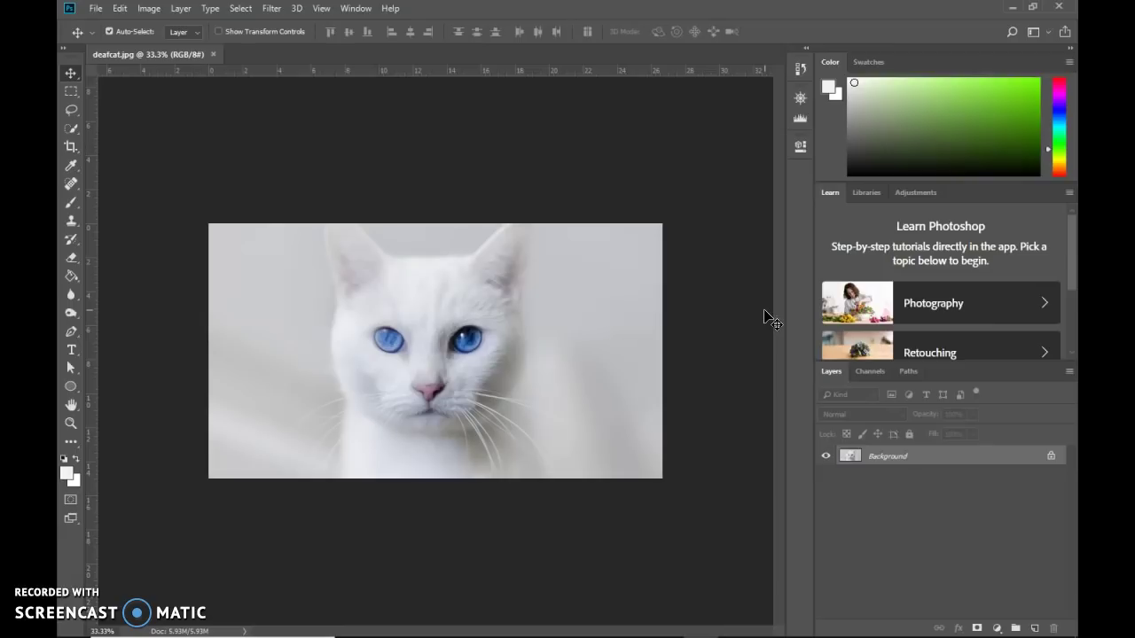
Drag the Color and Swatches panel tabs out of the right-hand dock as floating panels.
mouse_move(765, 311)
mouse_down()
mouse_move(754, 307)
mouse_move(721, 355)
mouse_move(507, 177)
mouse_move(577, 227)
mouse_up()
mouse_move(619, 178)
mouse_down()
mouse_move(622, 89)
mouse_move(641, 96)
mouse_up()
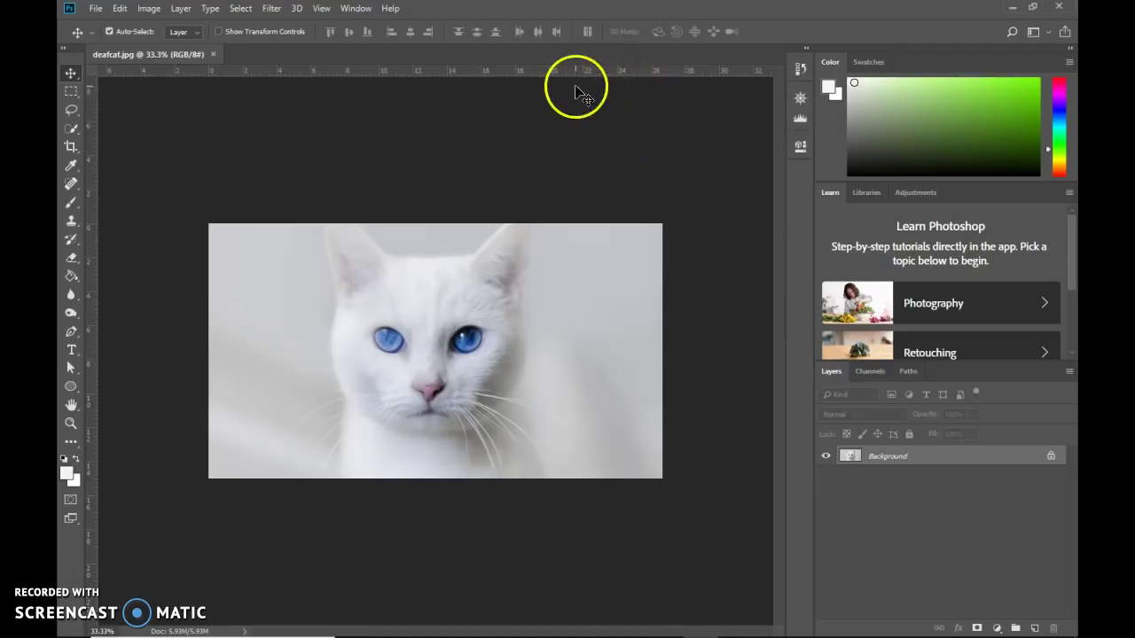
drag(840, 64, 559, 105)
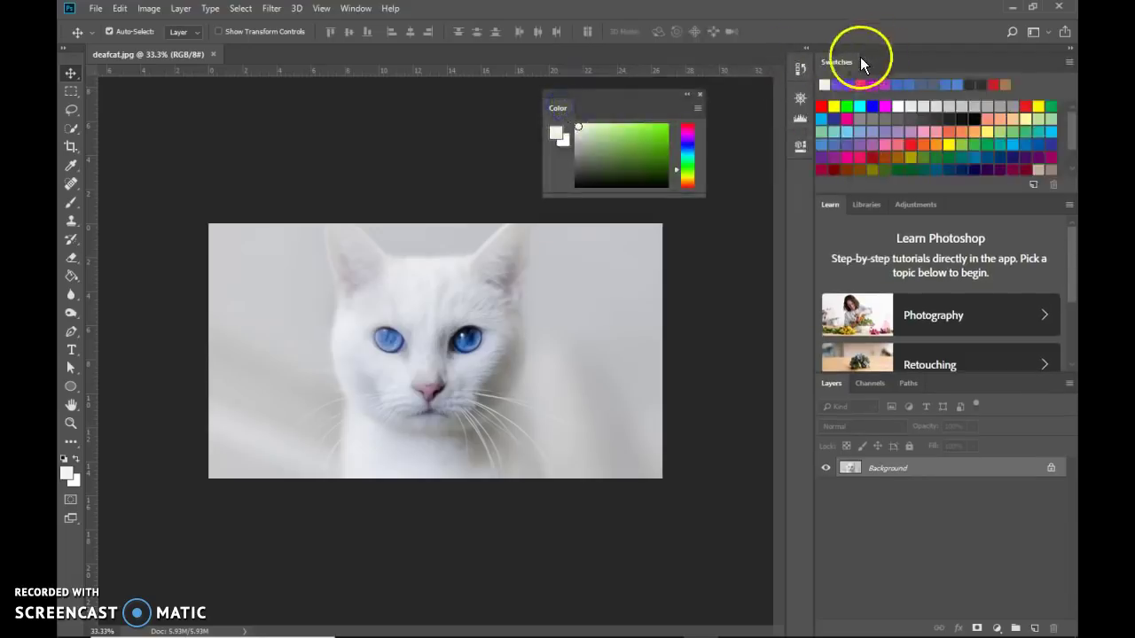
drag(843, 63, 547, 359)
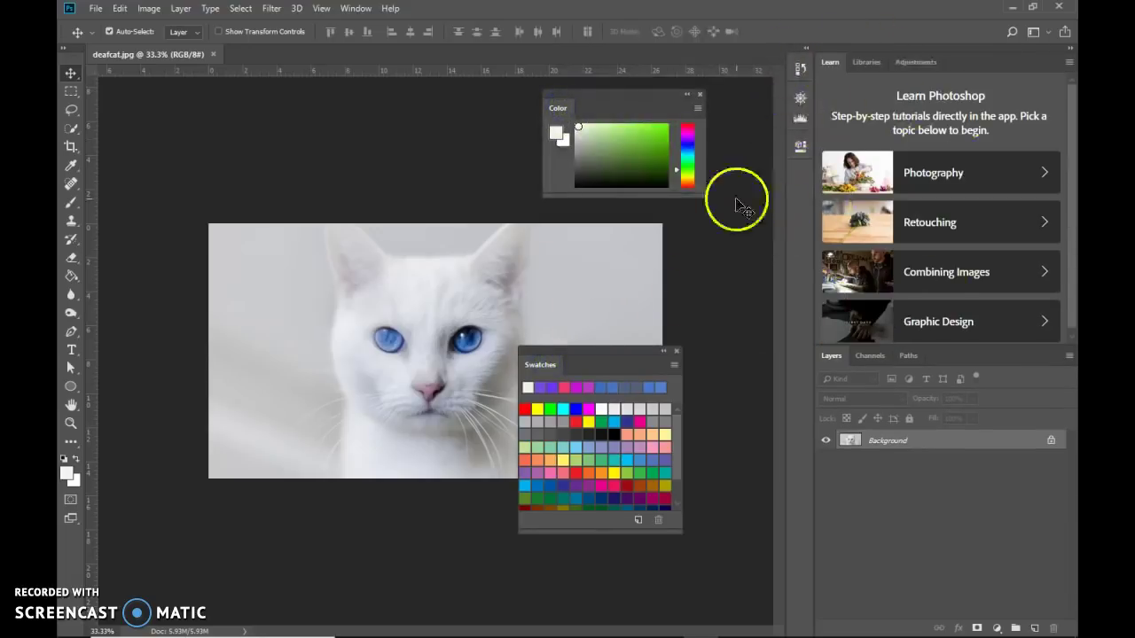
Reset to the Essentials workspace via Window > Workspace and the workspace switcher.
click(356, 8)
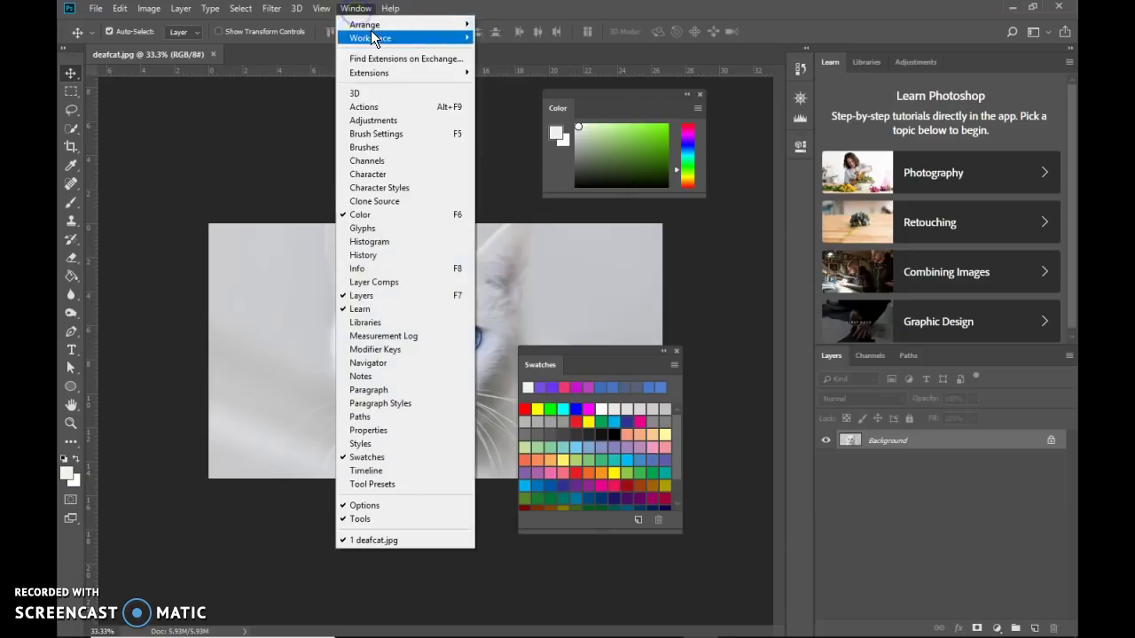
mouse_move(381, 38)
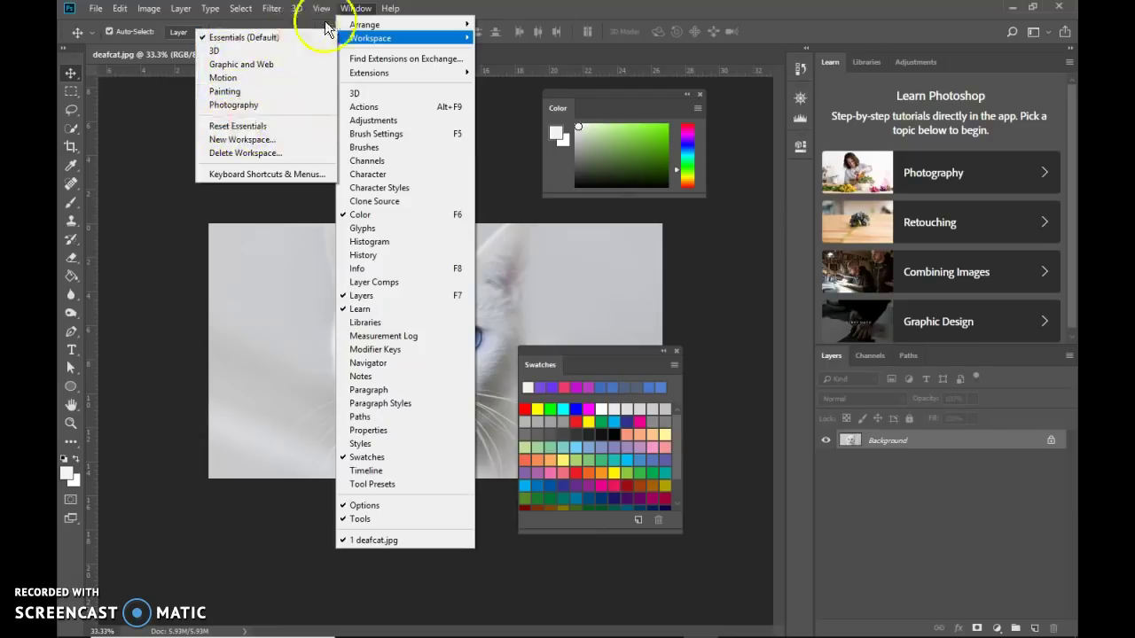
click(280, 129)
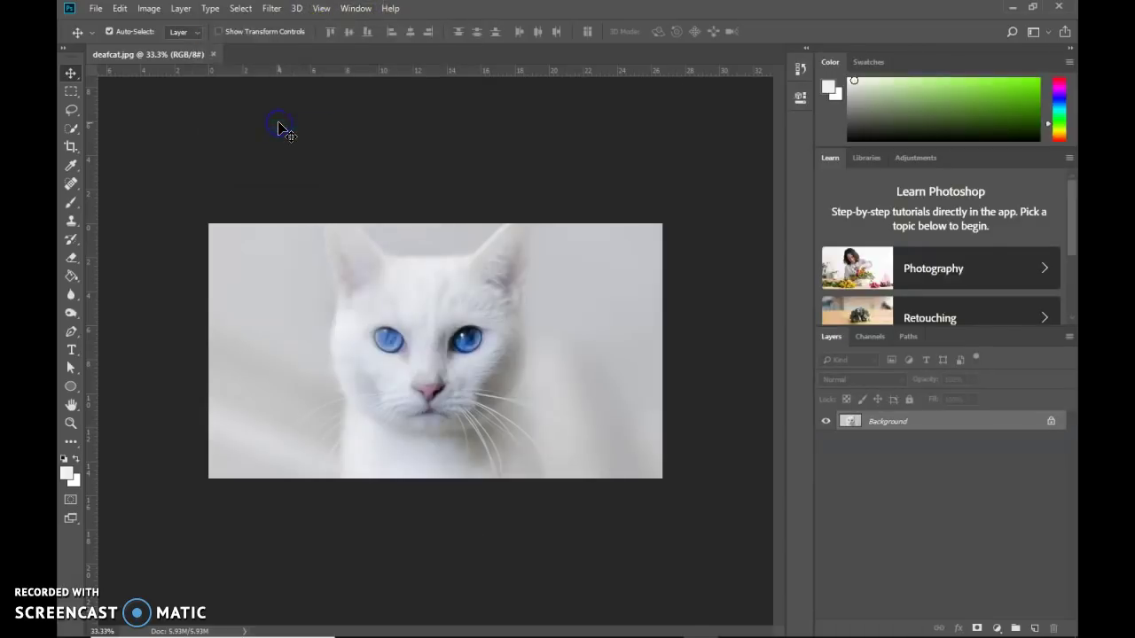
click(1048, 35)
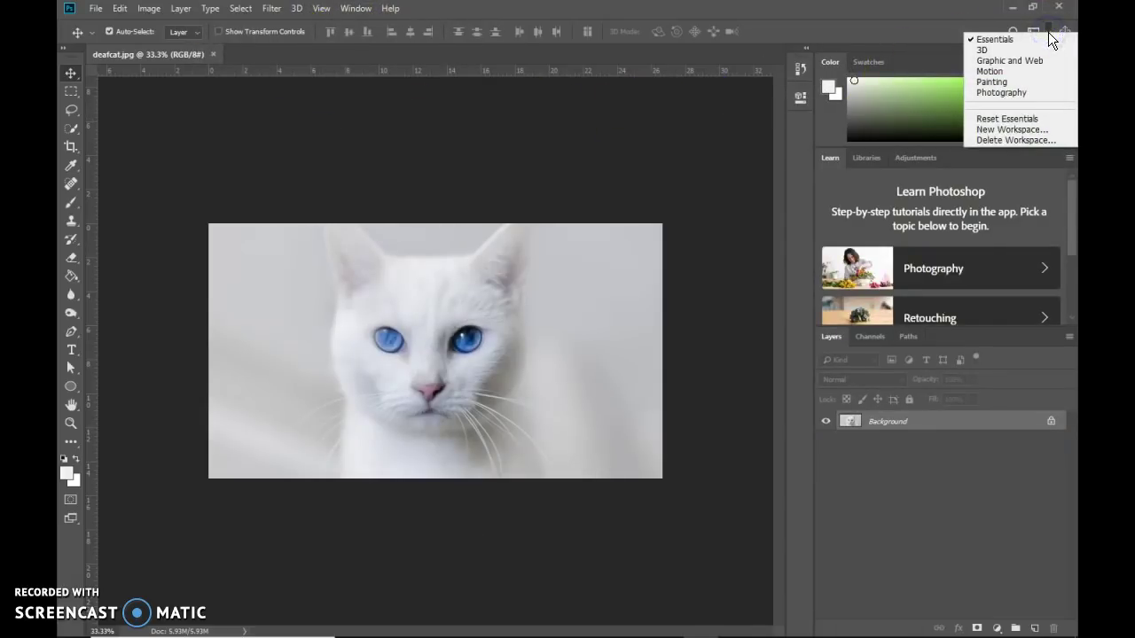
click(1048, 32)
click(1048, 32)
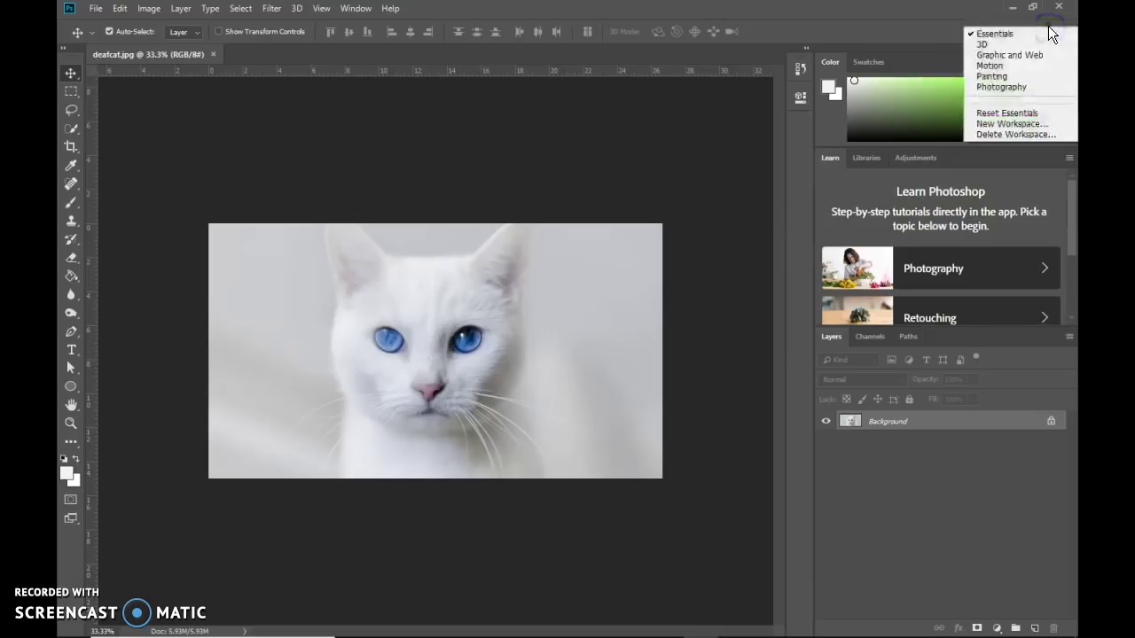
click(1024, 116)
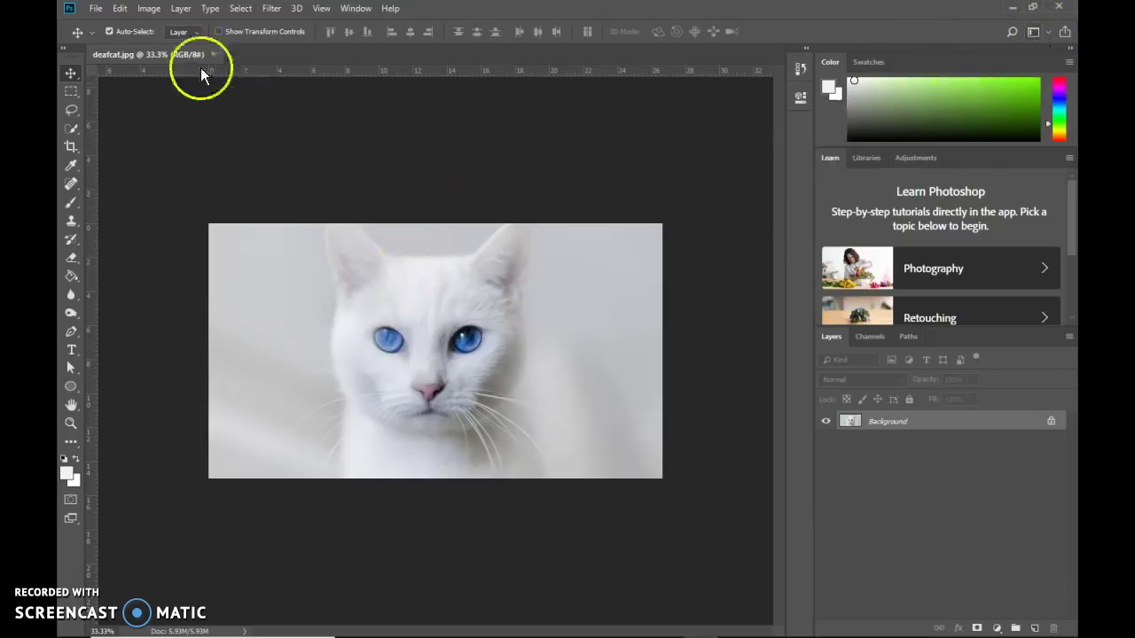
Open animalbellringer.gif, cat2.jpg, dog-facial-expressions.jpg and dog.jpg together from disk.
click(95, 10)
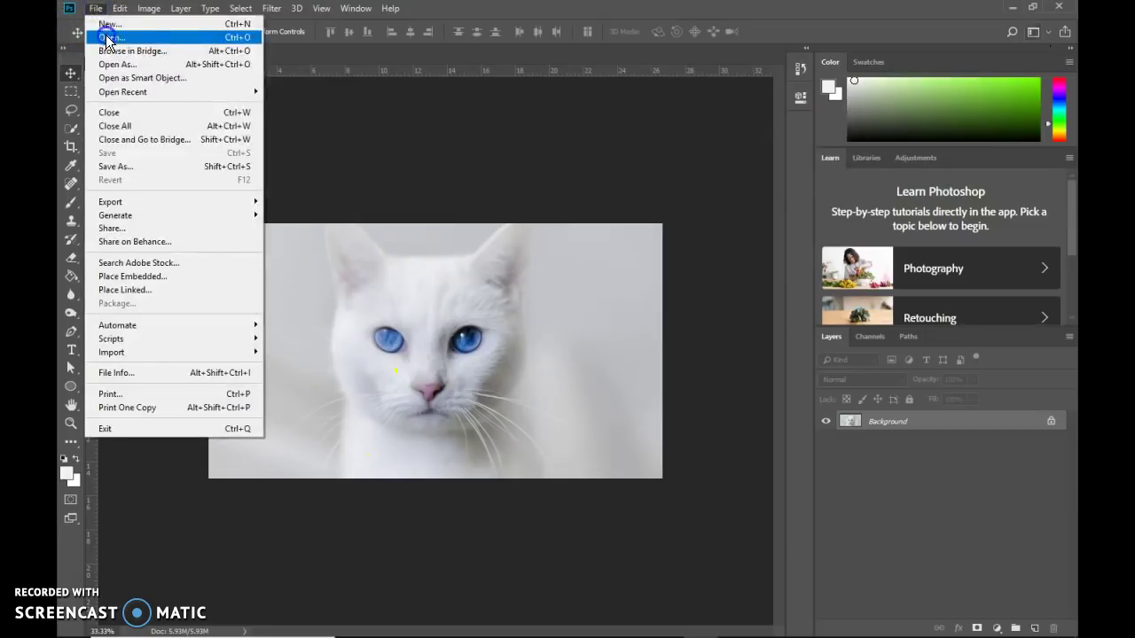
click(105, 37)
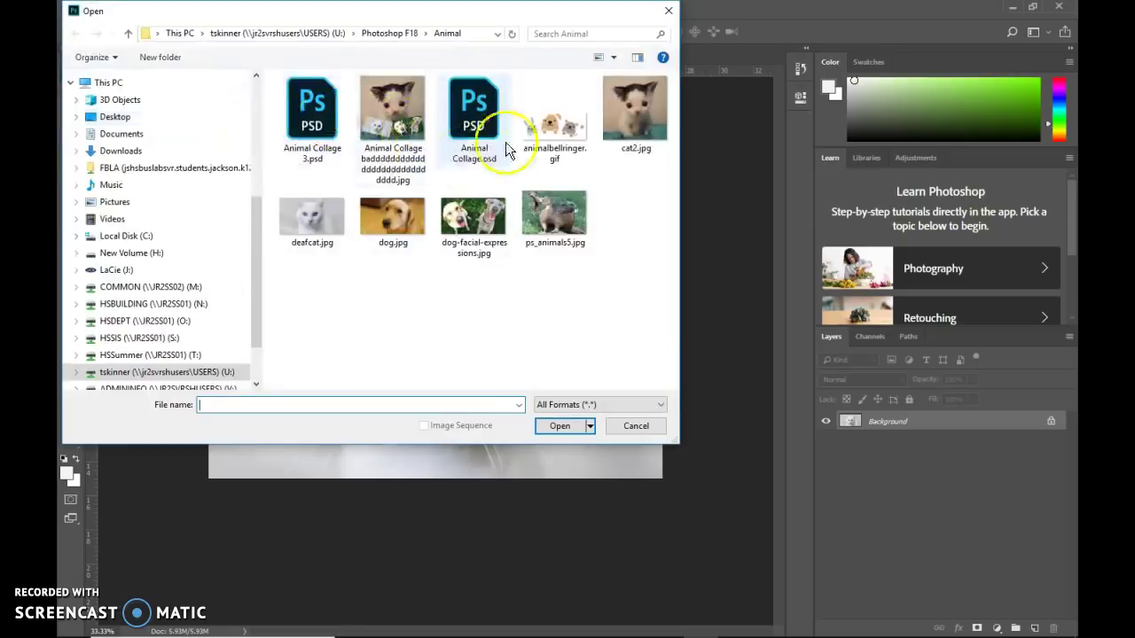
click(572, 158)
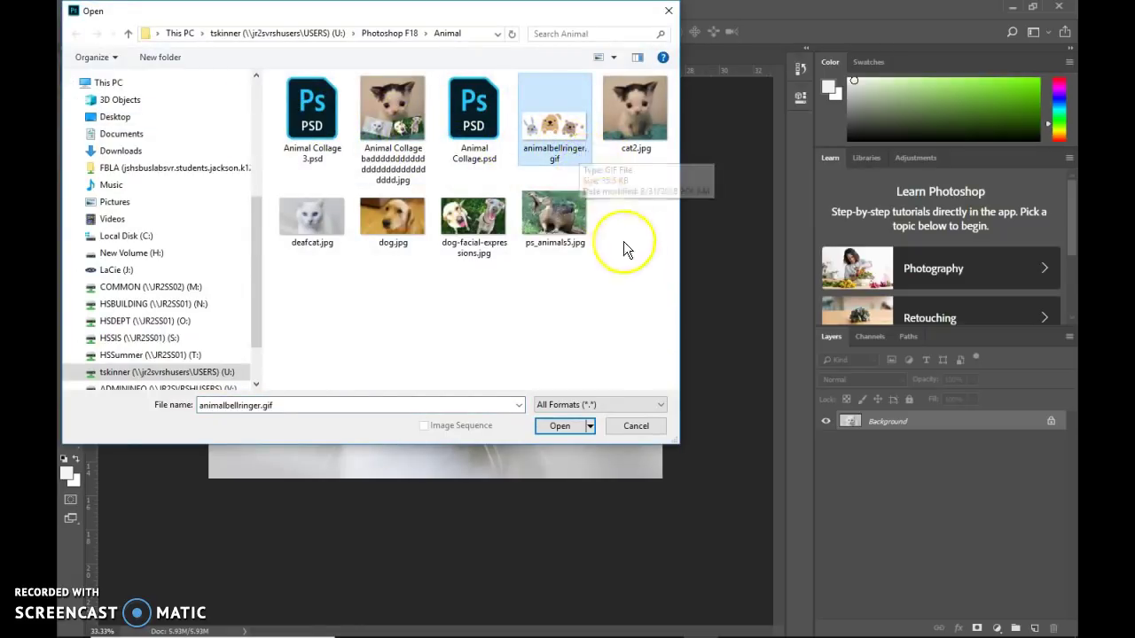
ctrl+click(631, 148)
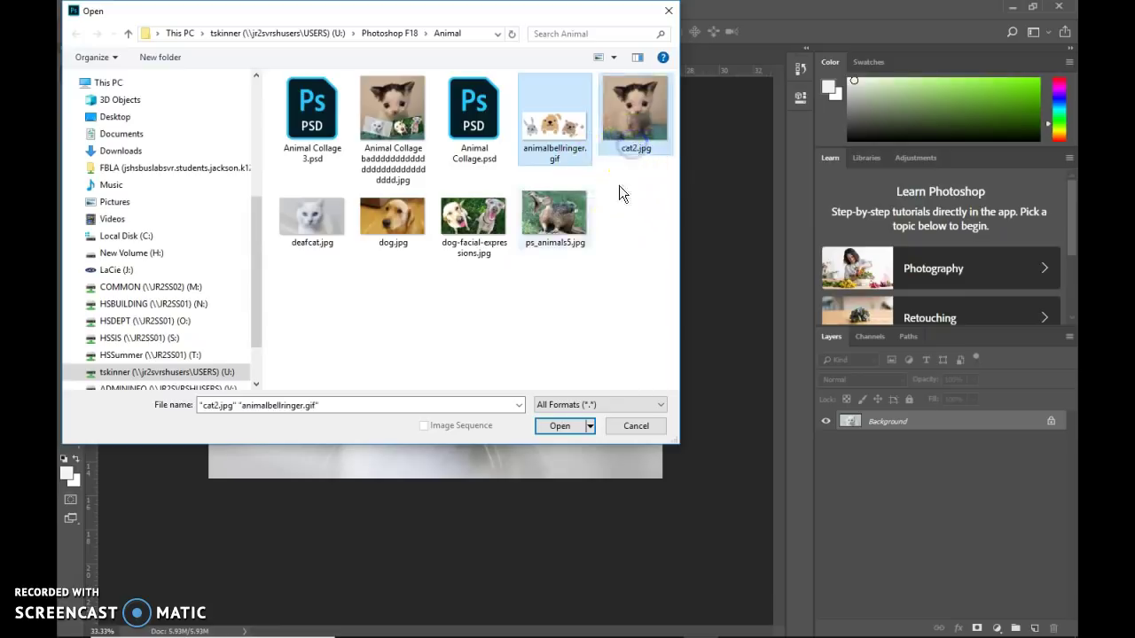
ctrl+click(463, 215)
ctrl+click(401, 221)
click(560, 426)
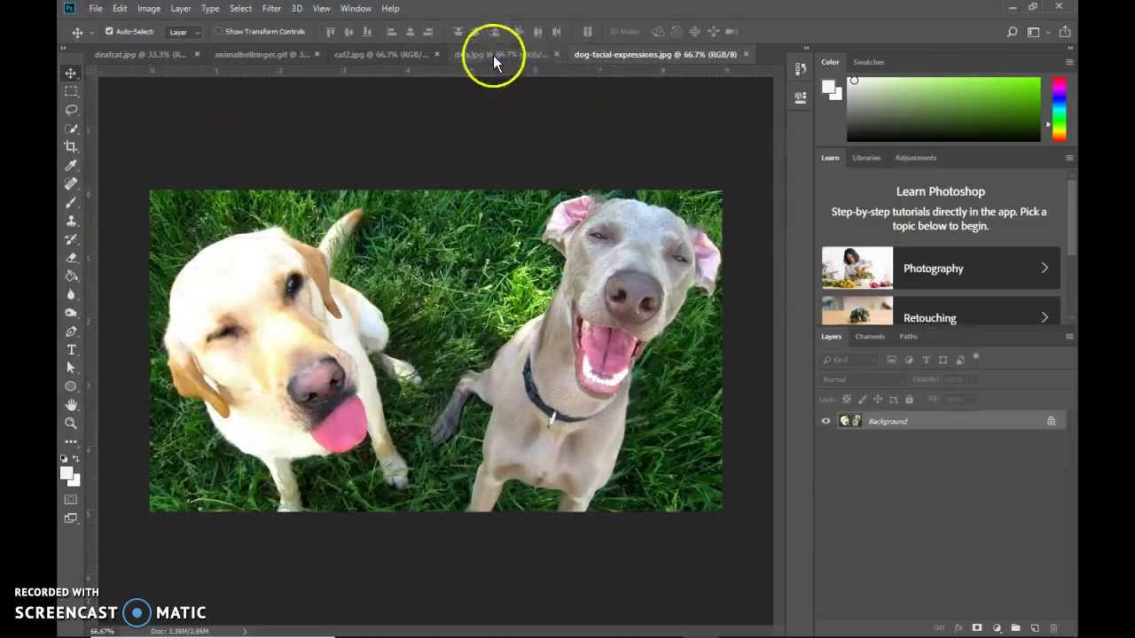
Look through the dog.jpg, cat2.jpg and animalbellringer.gif tabs, then return to deafcat.jpg.
click(492, 54)
click(420, 55)
click(293, 55)
click(171, 58)
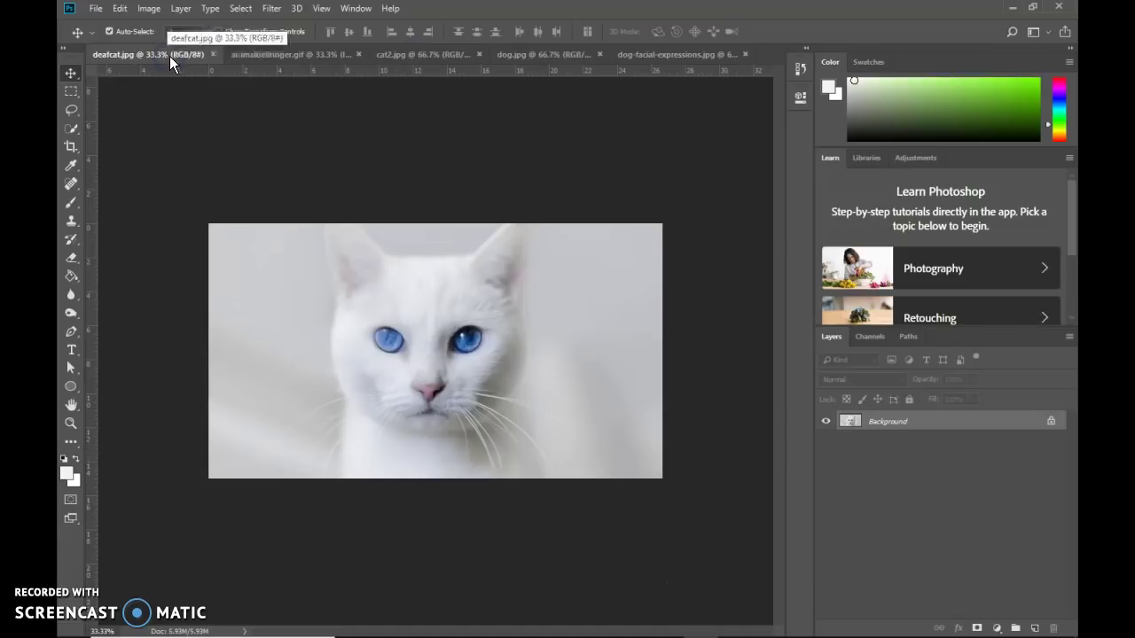
click(229, 65)
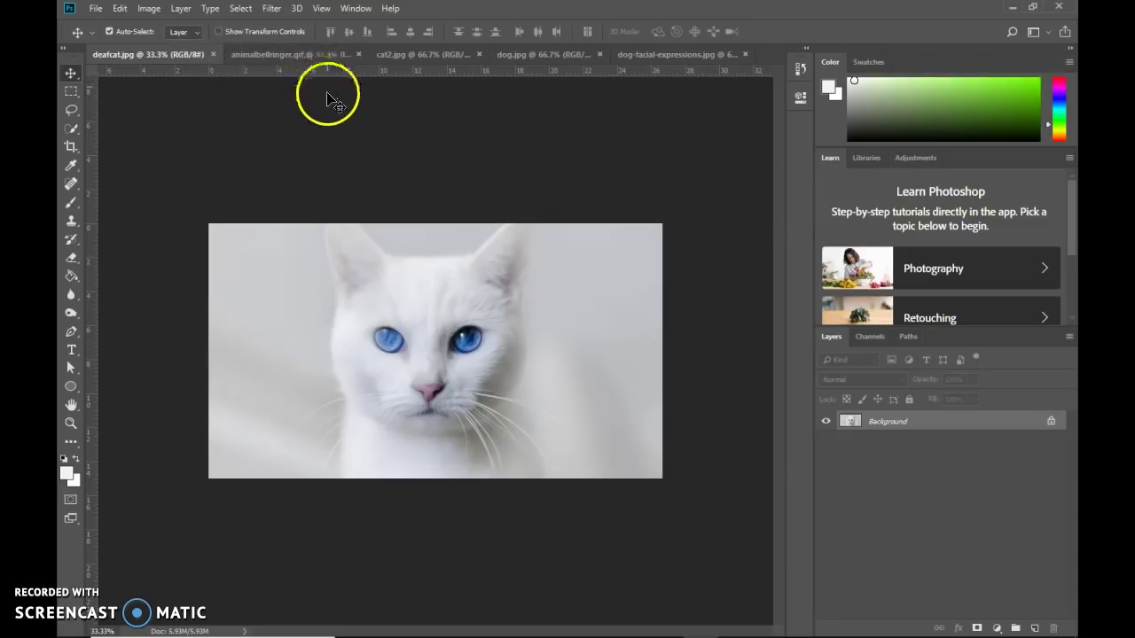
click(80, 84)
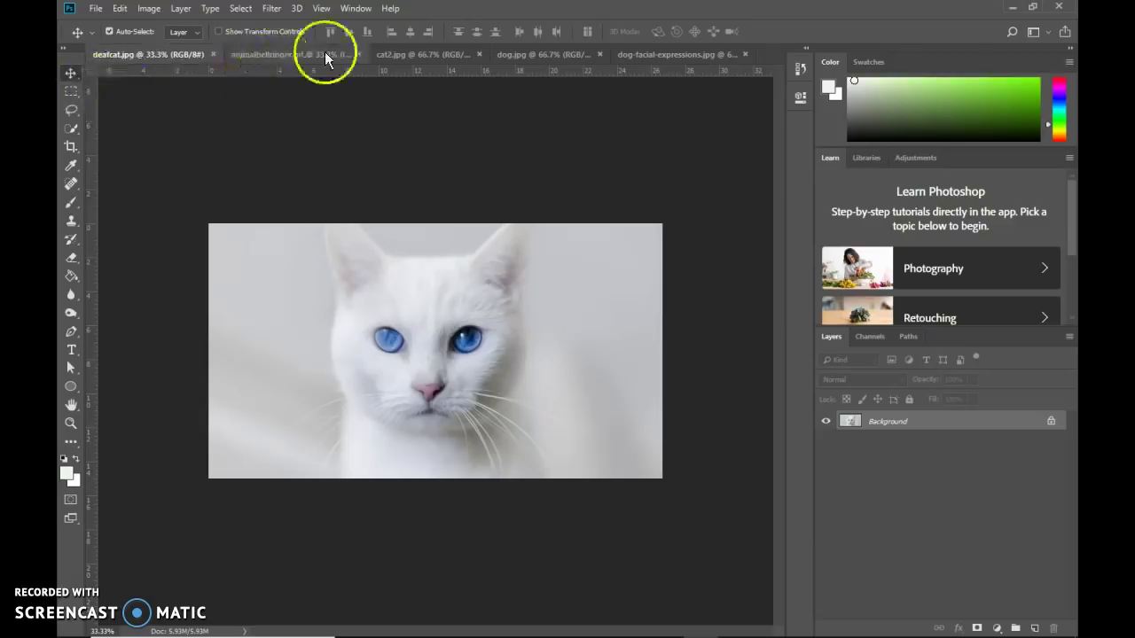
Float cat2.jpg and drag the kitten onto deafcat.jpg as a new layer.
click(432, 54)
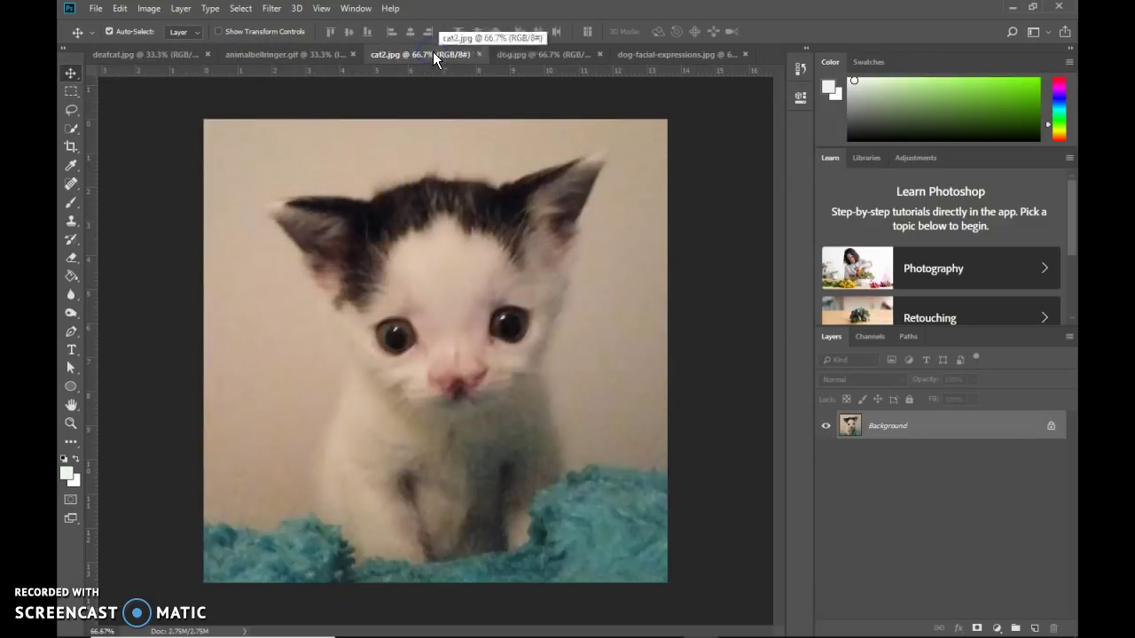
drag(426, 54, 539, 144)
click(70, 71)
click(768, 395)
drag(768, 395, 284, 301)
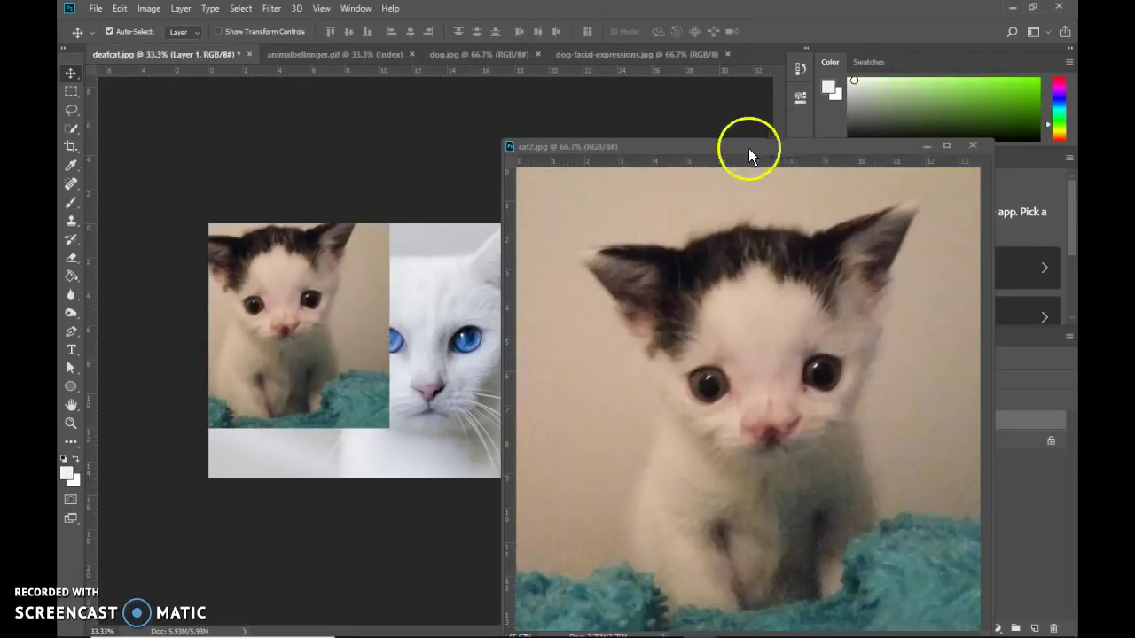
Redock cat2.jpg and move the kitten layer toward the centre of the cat photo.
drag(748, 148, 609, 54)
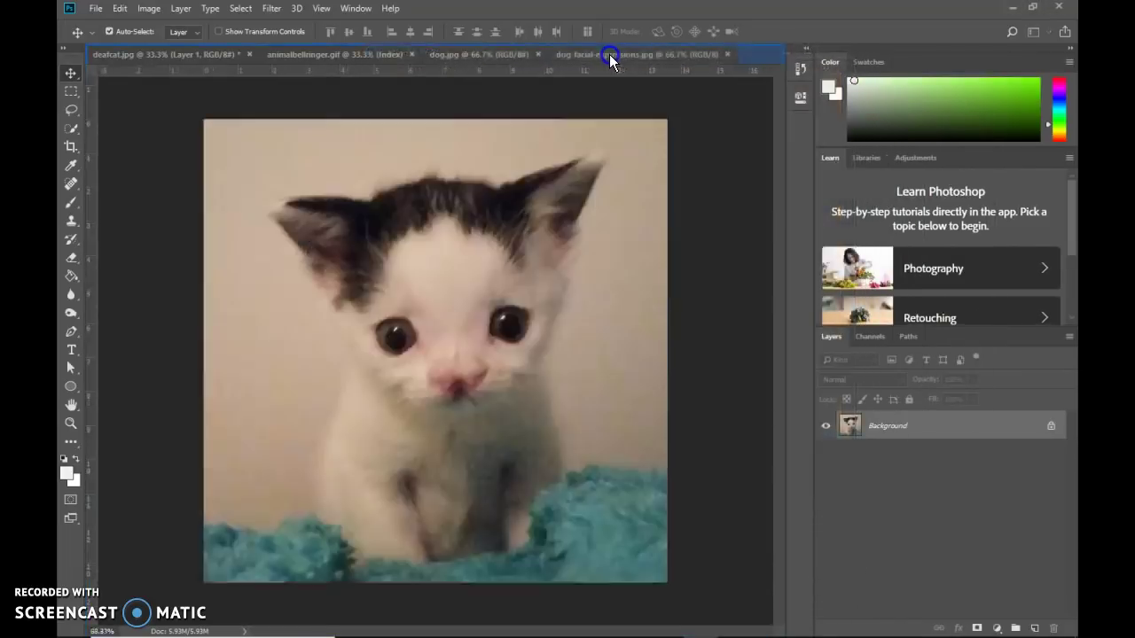
click(154, 53)
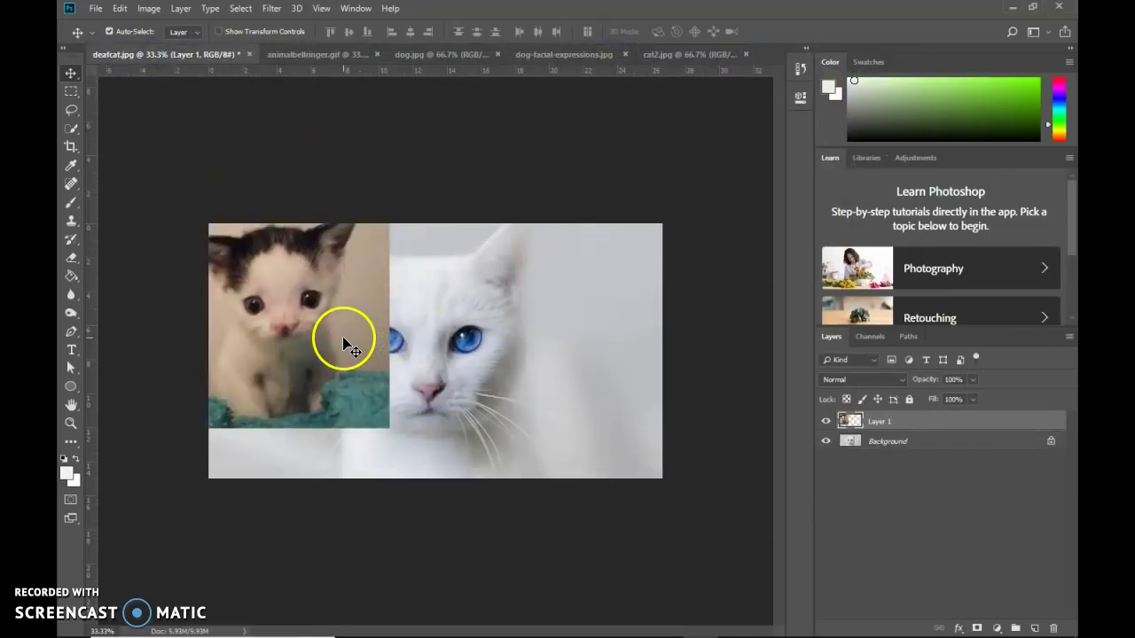
drag(346, 345, 455, 384)
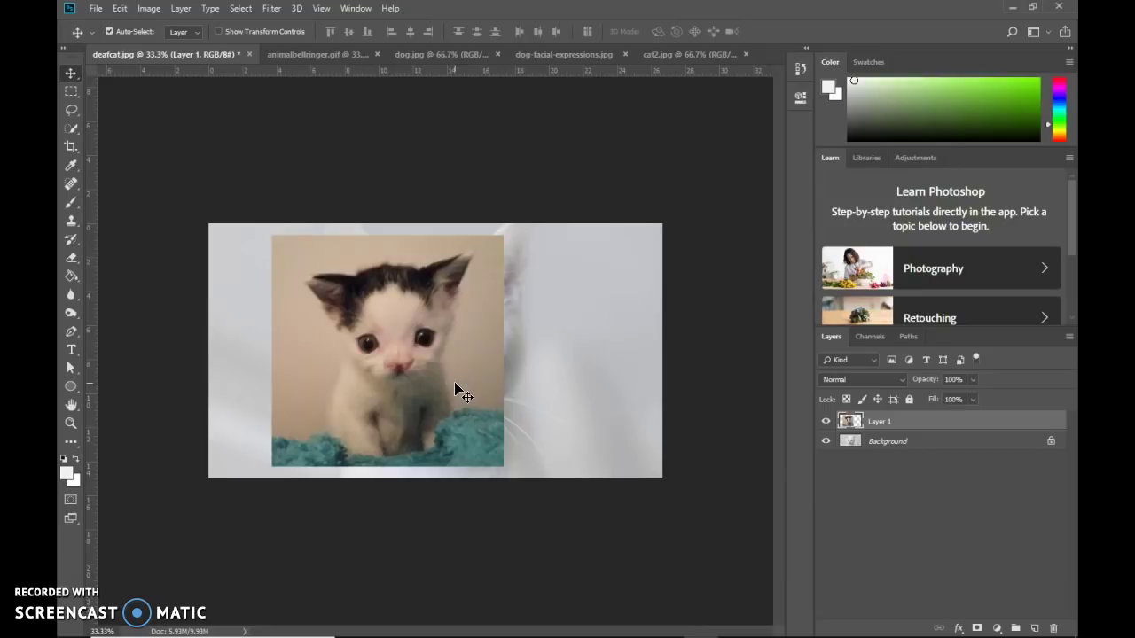
Select Layer 1, toggle its visibility, and rename it 'little kitty'.
click(922, 419)
click(825, 421)
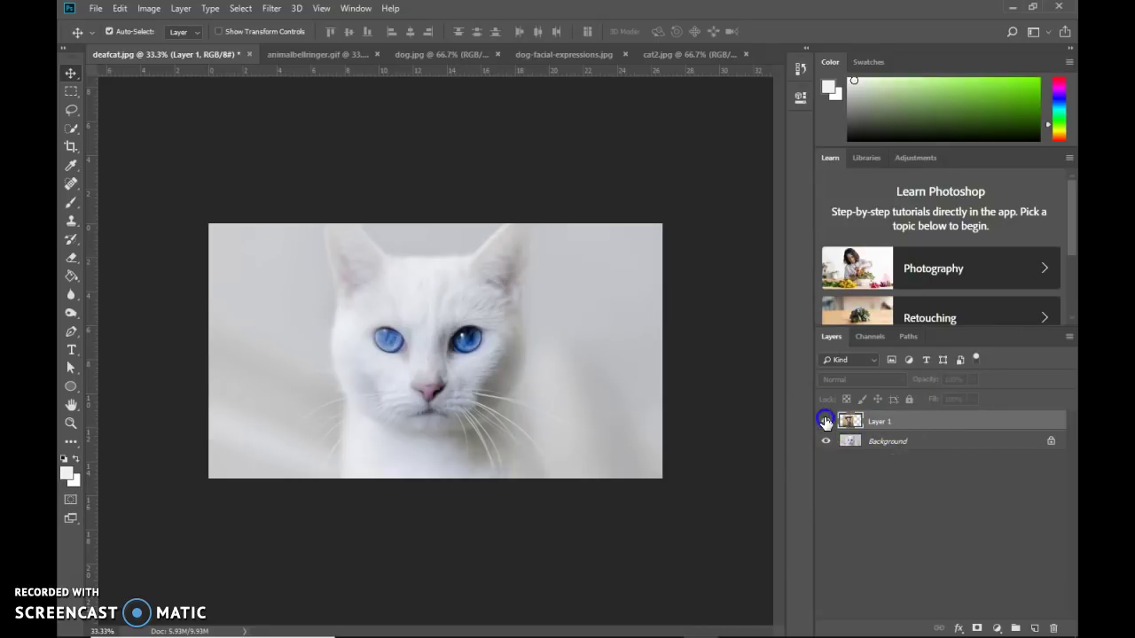
click(825, 421)
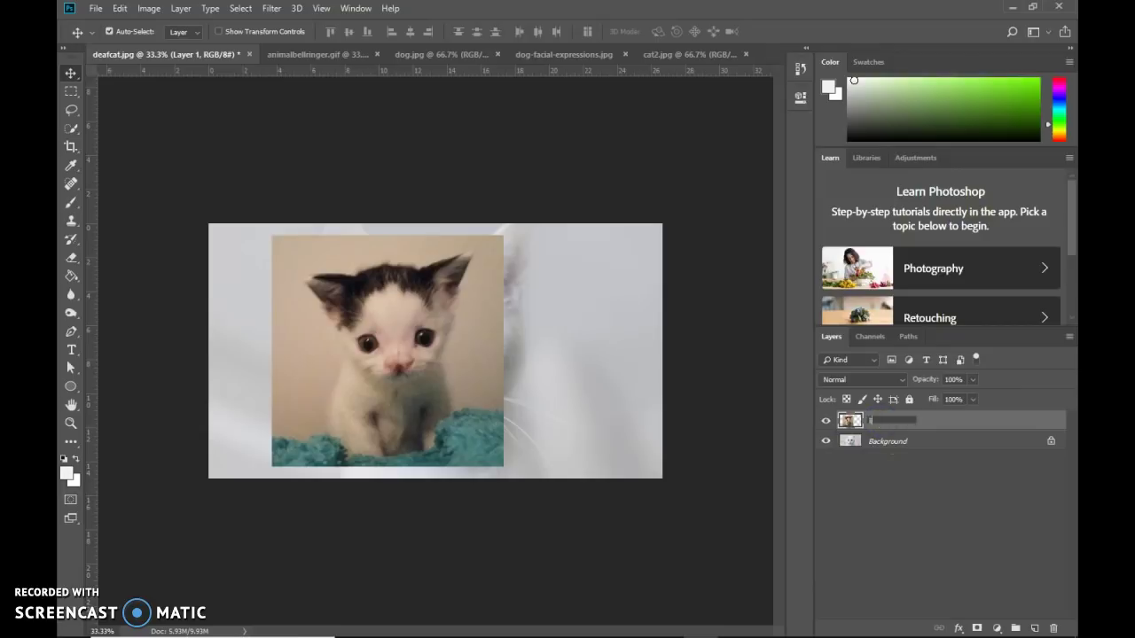
text(y)
key(Return)
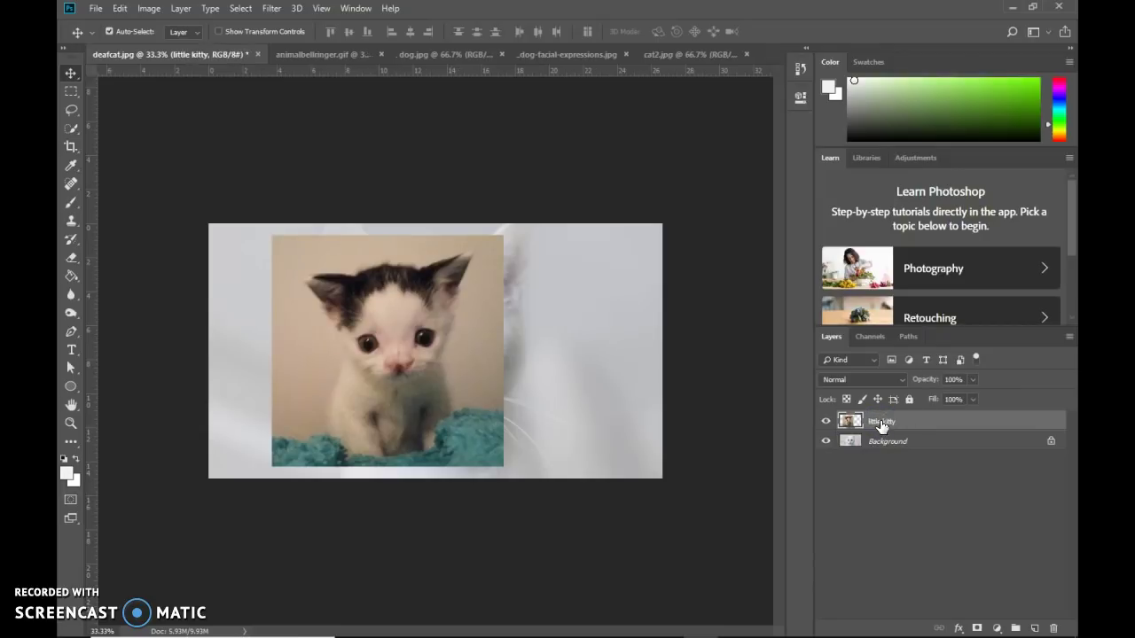
click(660, 366)
key(ctrl+t)
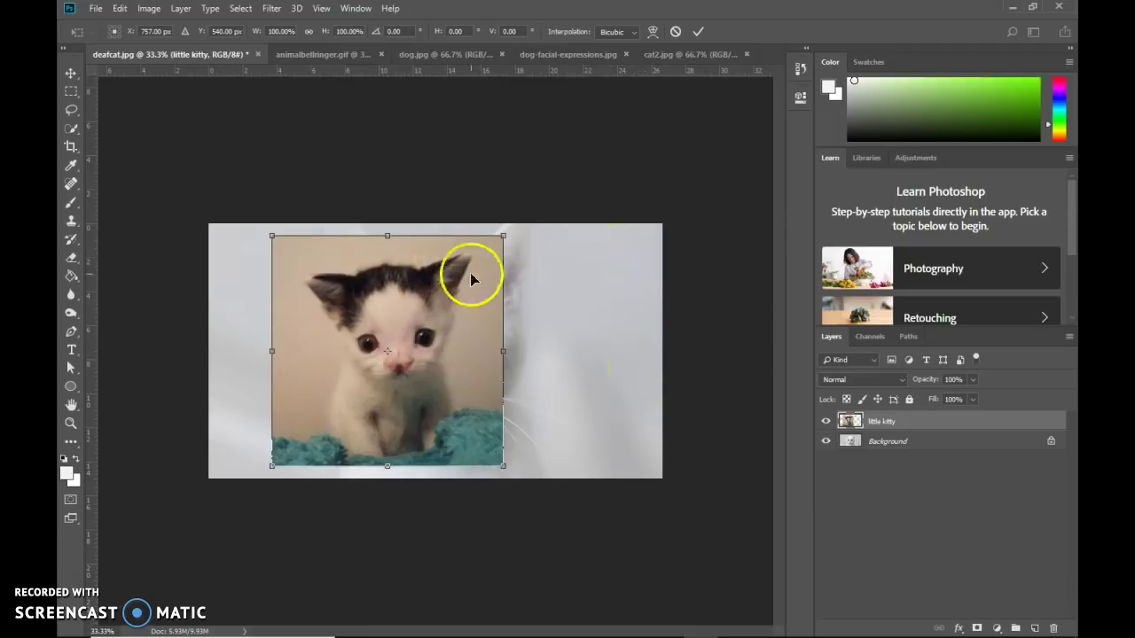
Scale the little kitty layer to 49.69% from its top-right corner, after cancelling a first try.
drag(504, 355, 415, 350)
drag(416, 238, 461, 305)
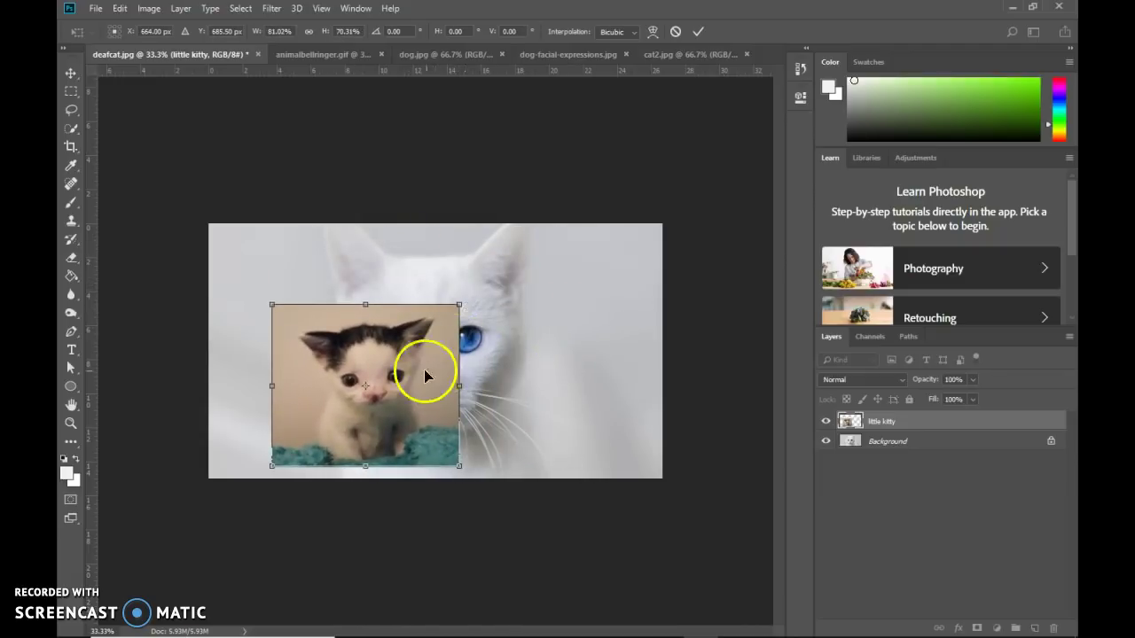
click(675, 32)
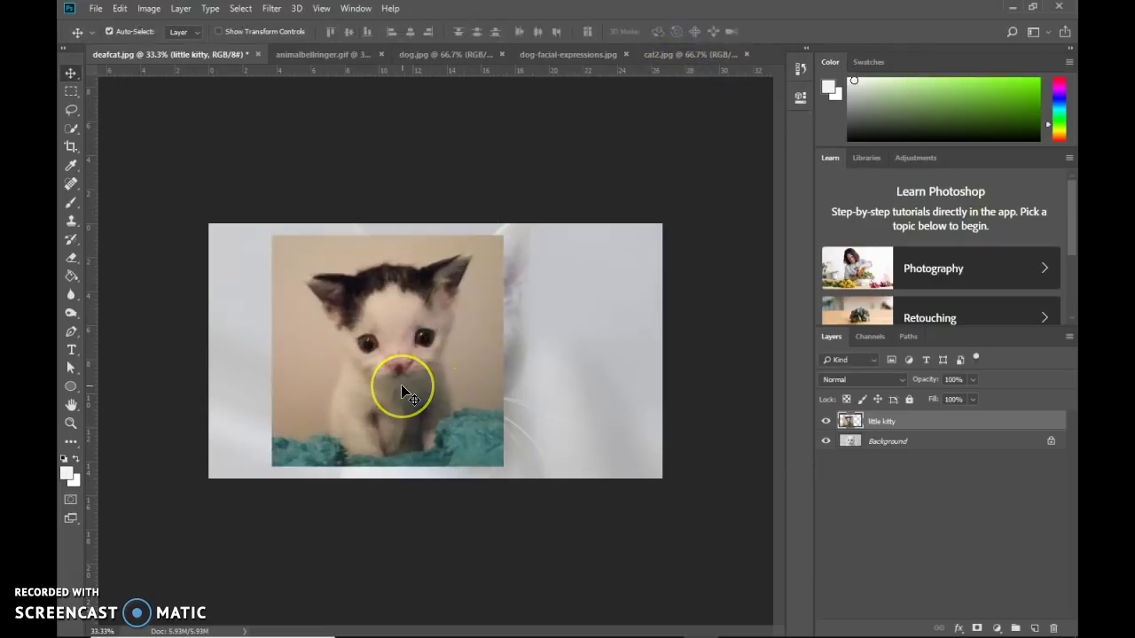
key(ctrl+t)
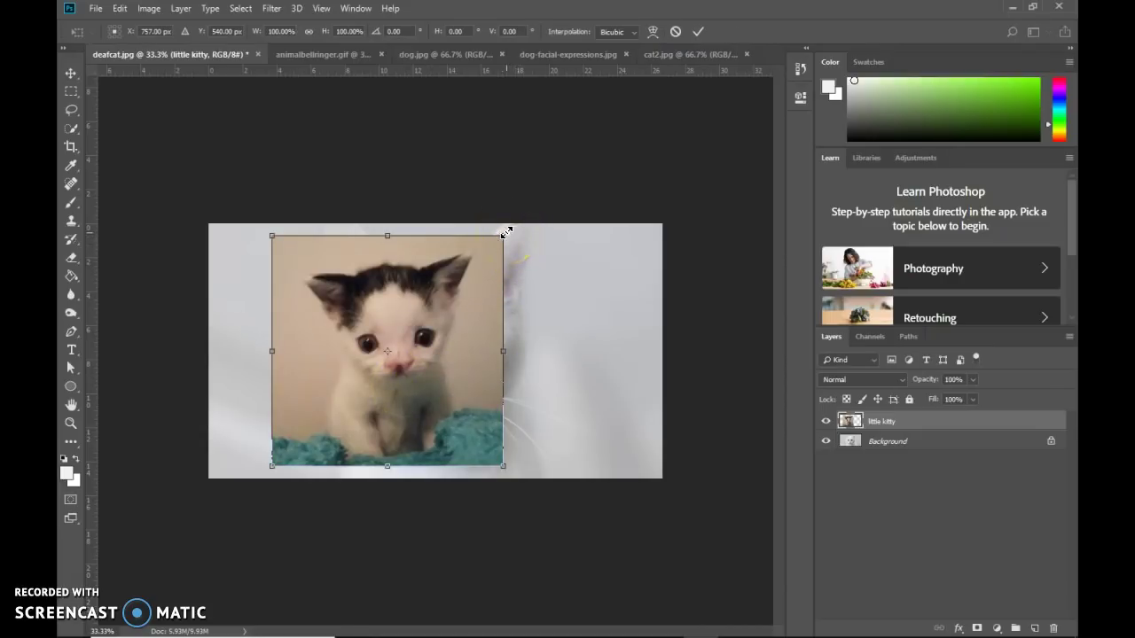
drag(505, 233, 402, 362)
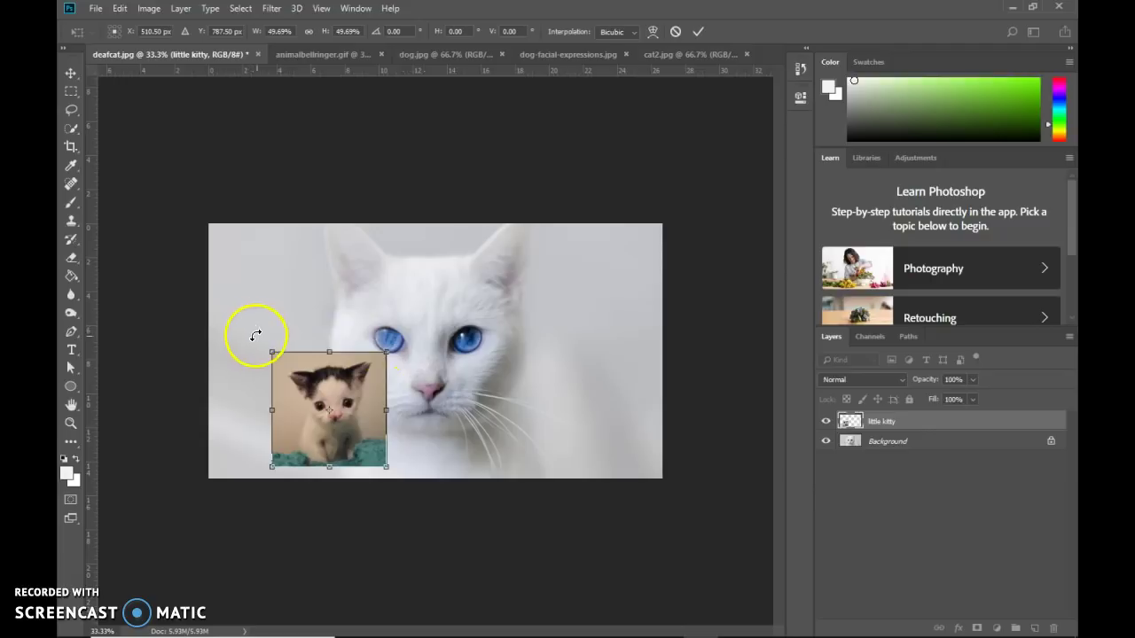
Rotate the little kitty layer about 3°, move it to the upper-right corner and commit.
mouse_move(261, 343)
mouse_down()
mouse_move(278, 325)
mouse_move(263, 337)
mouse_move(267, 354)
mouse_move(286, 322)
mouse_move(274, 337)
mouse_up()
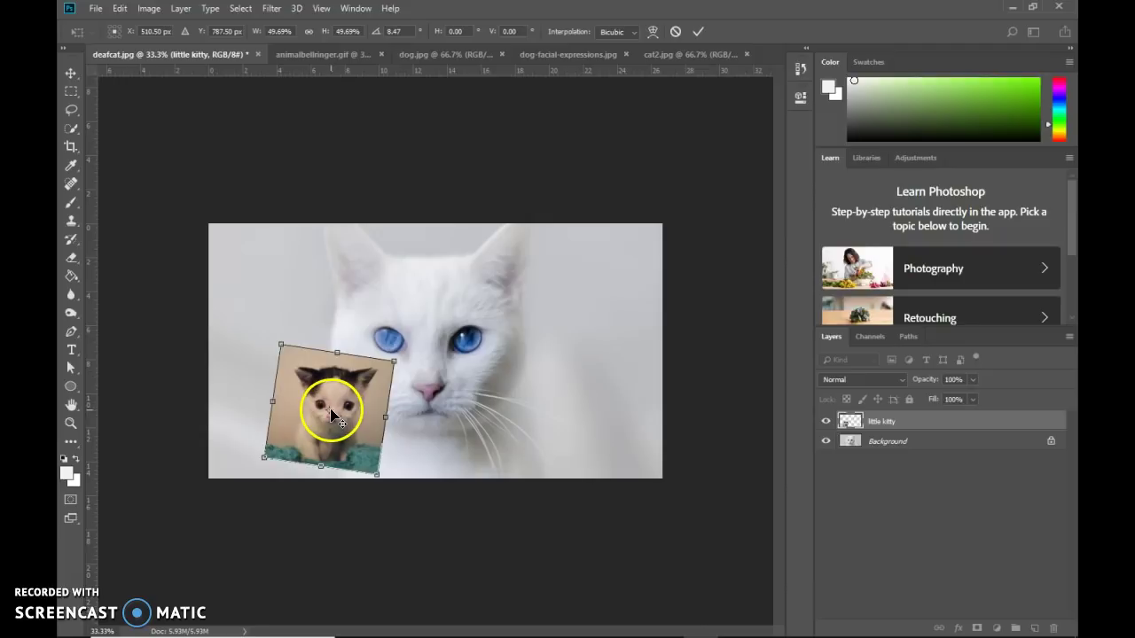
drag(284, 316, 272, 324)
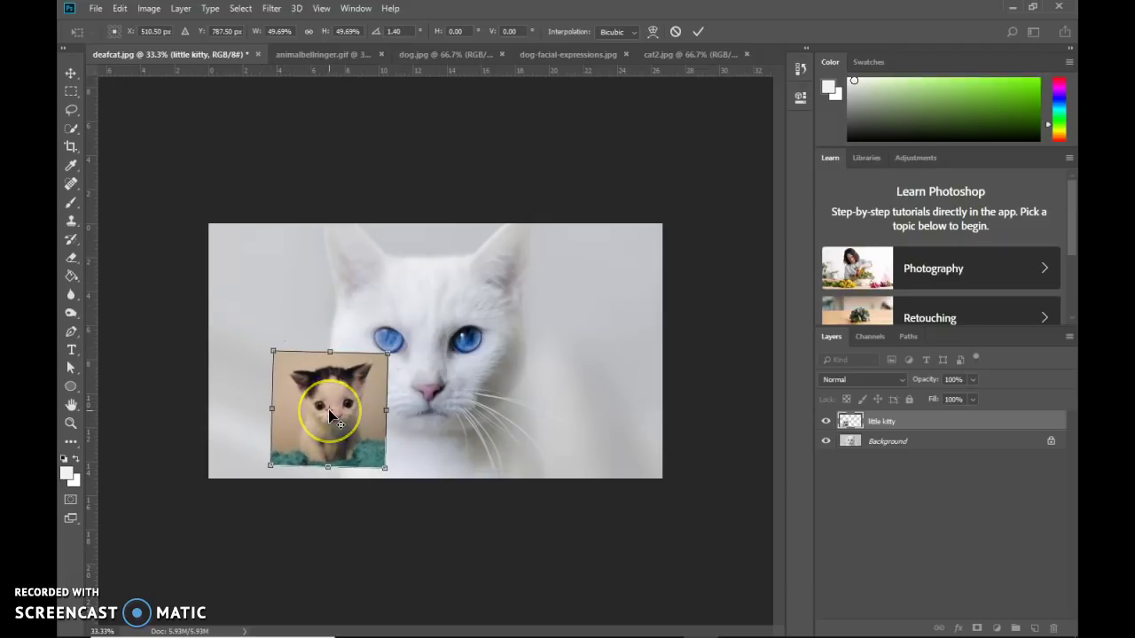
drag(330, 412, 381, 462)
mouse_move(270, 335)
mouse_down()
mouse_move(232, 426)
mouse_move(325, 319)
mouse_move(287, 340)
mouse_up()
drag(371, 454, 330, 412)
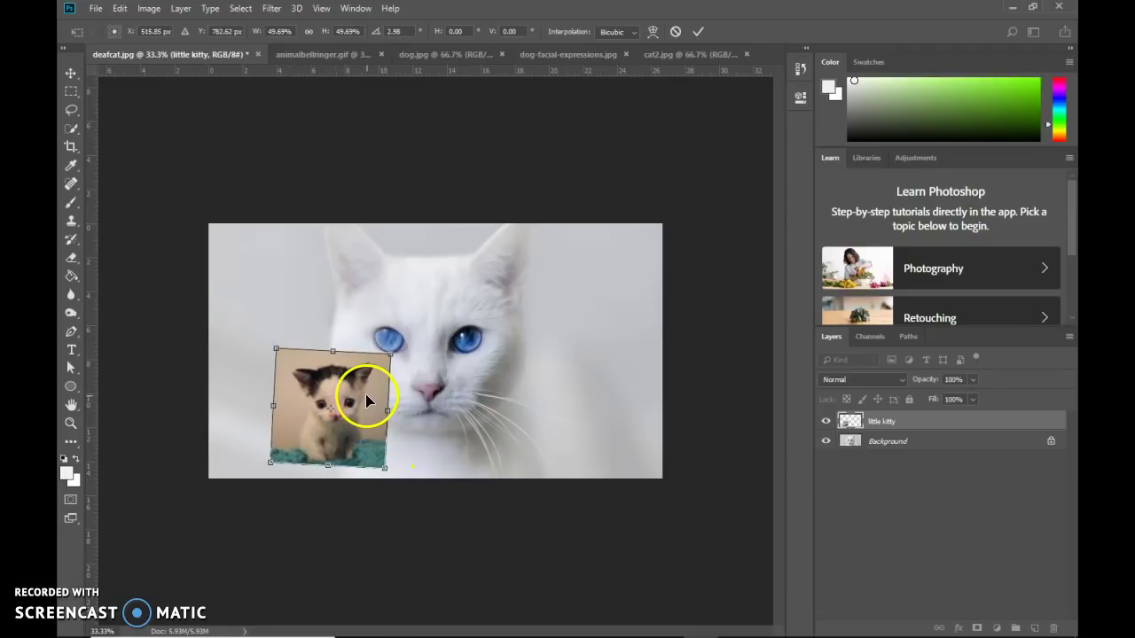
drag(365, 397, 622, 285)
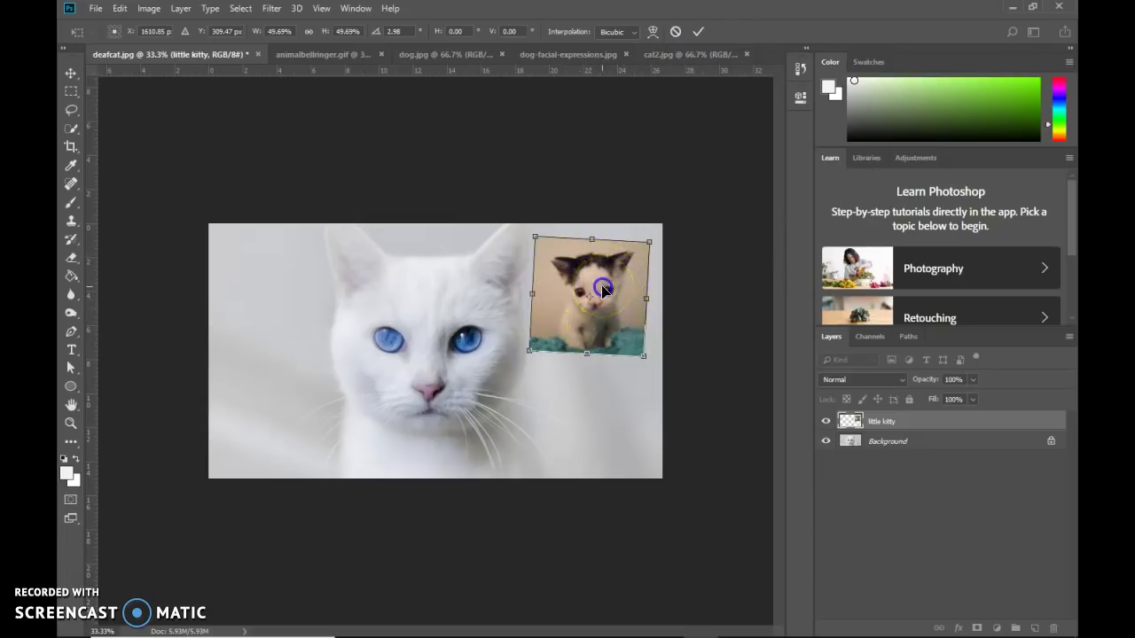
double_click(602, 288)
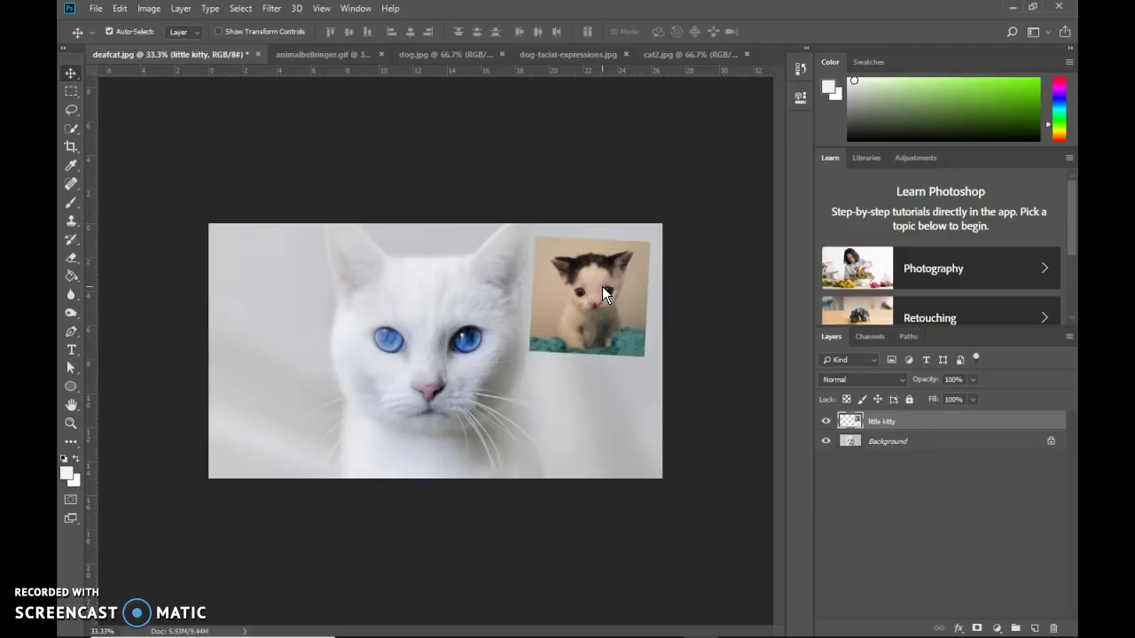
mouse_move(602, 293)
mouse_down()
mouse_move(602, 321)
mouse_move(519, 274)
mouse_move(552, 317)
mouse_up()
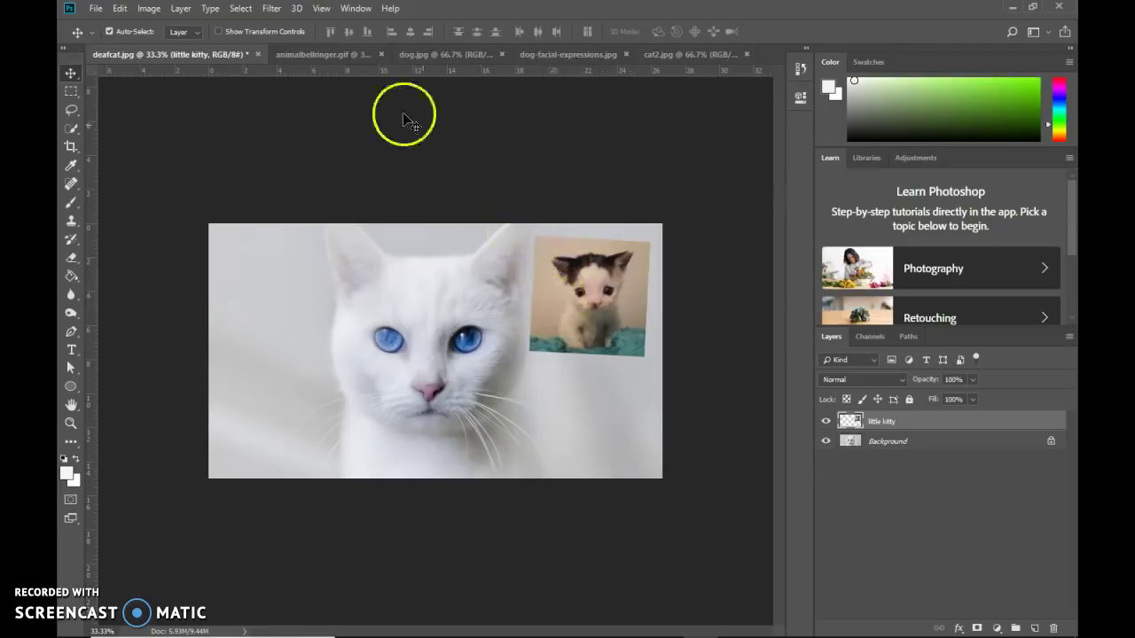
Browse the Swatches, Libraries and Adjustments panels, then return to Color and Learn.
click(867, 62)
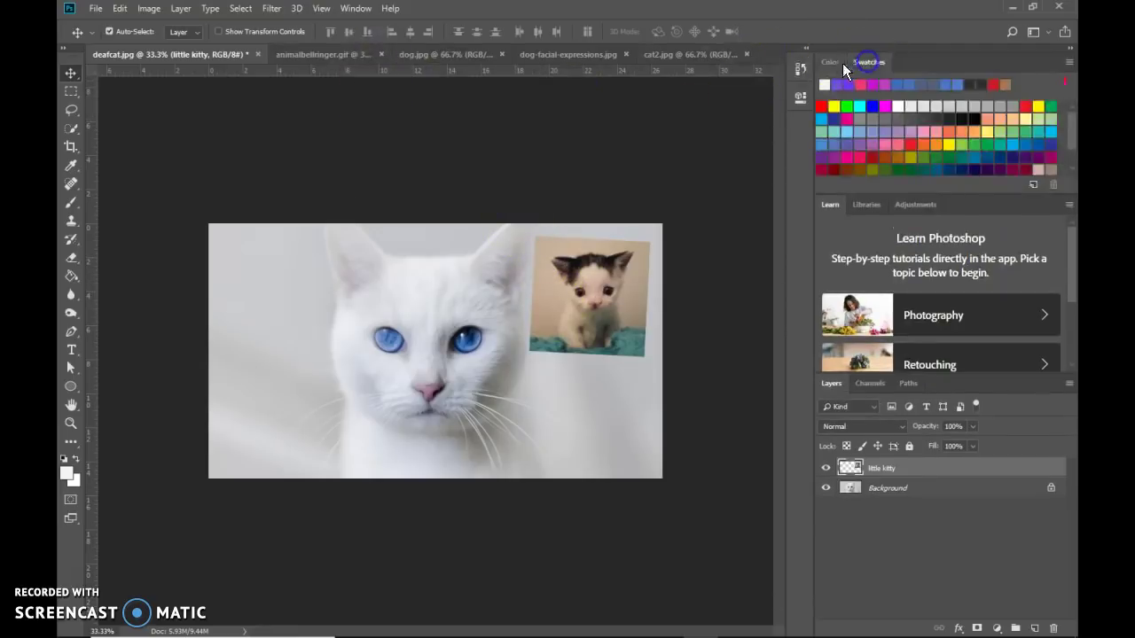
click(830, 62)
click(867, 205)
click(905, 205)
click(828, 206)
Show the Navigator panel from the Window menu.
click(362, 9)
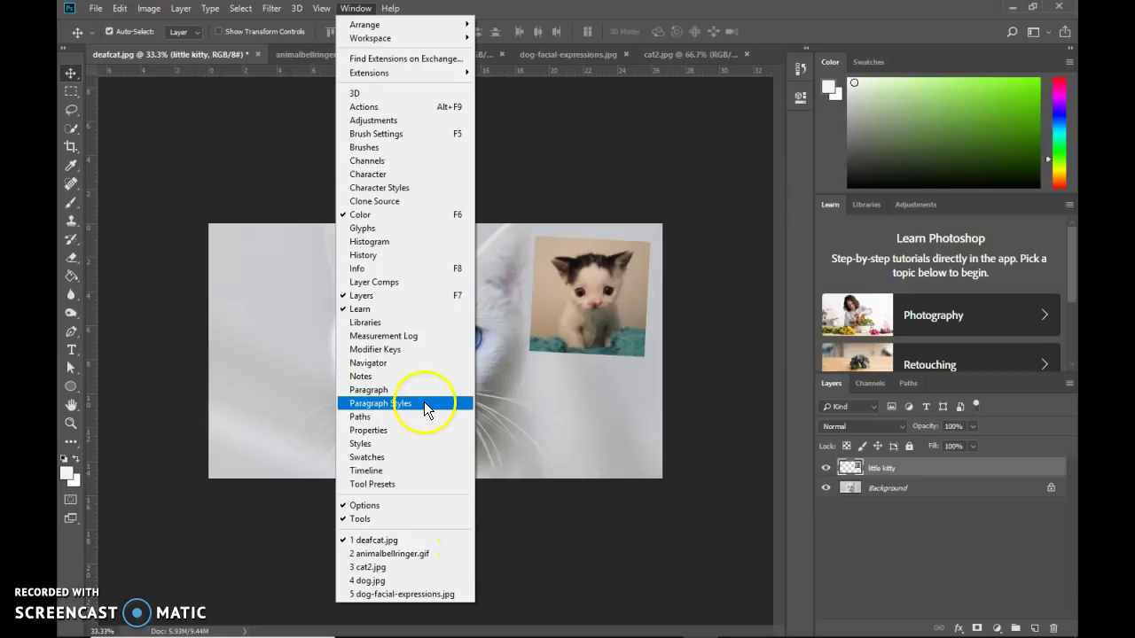
click(371, 363)
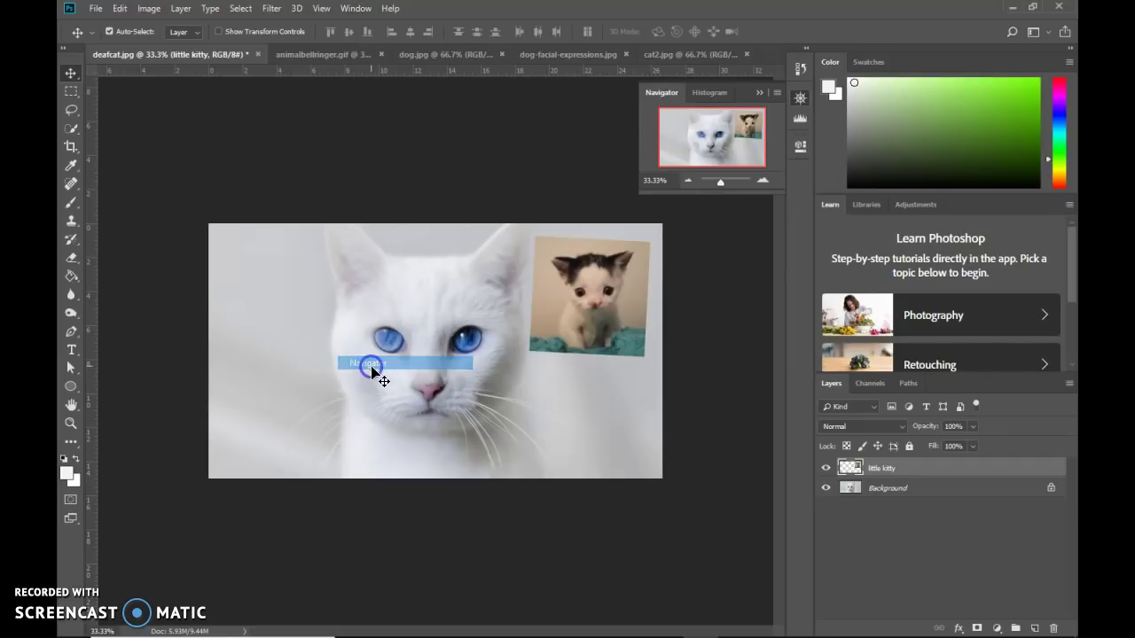
click(801, 97)
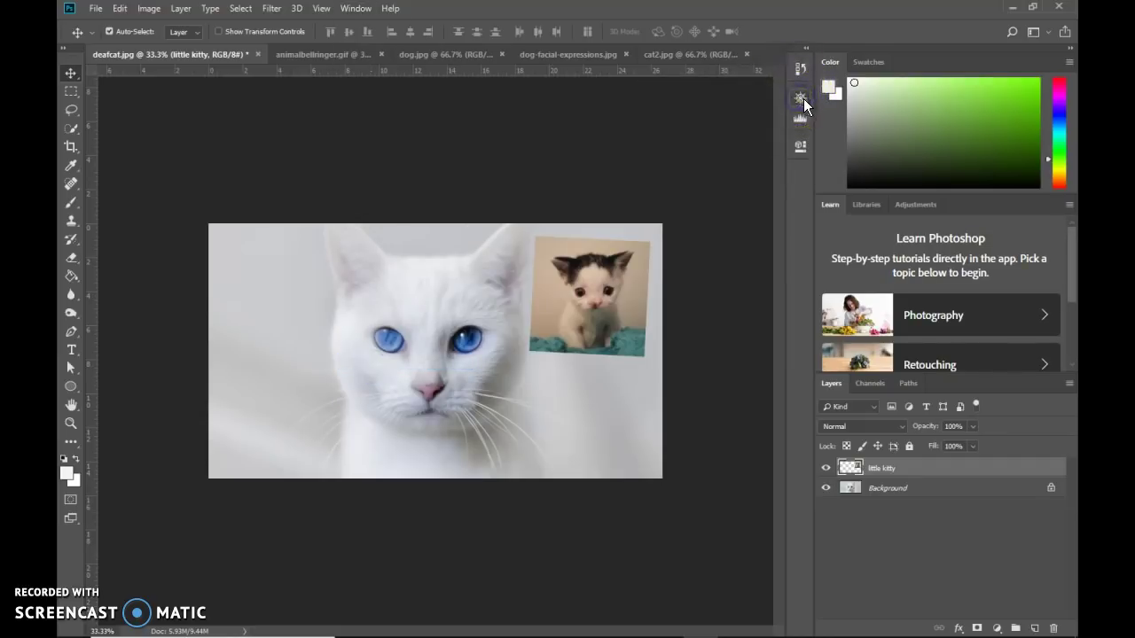
click(802, 97)
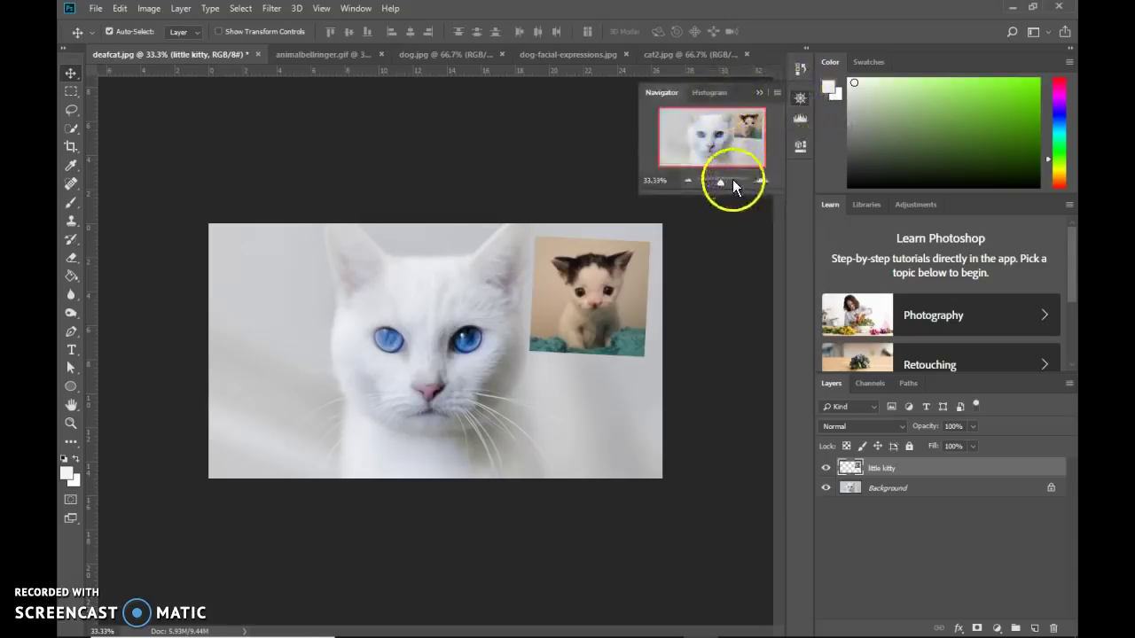
Zoom in on the white cat's face at 100% using the Navigator slider and view box.
drag(722, 185, 729, 186)
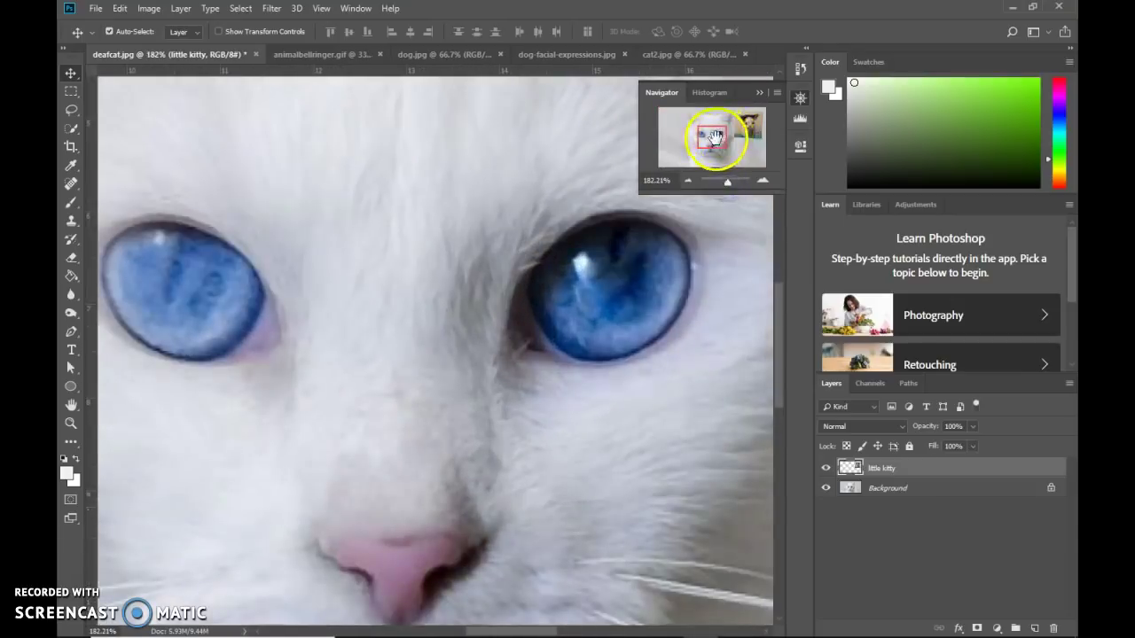
drag(720, 140, 743, 131)
drag(728, 182, 722, 181)
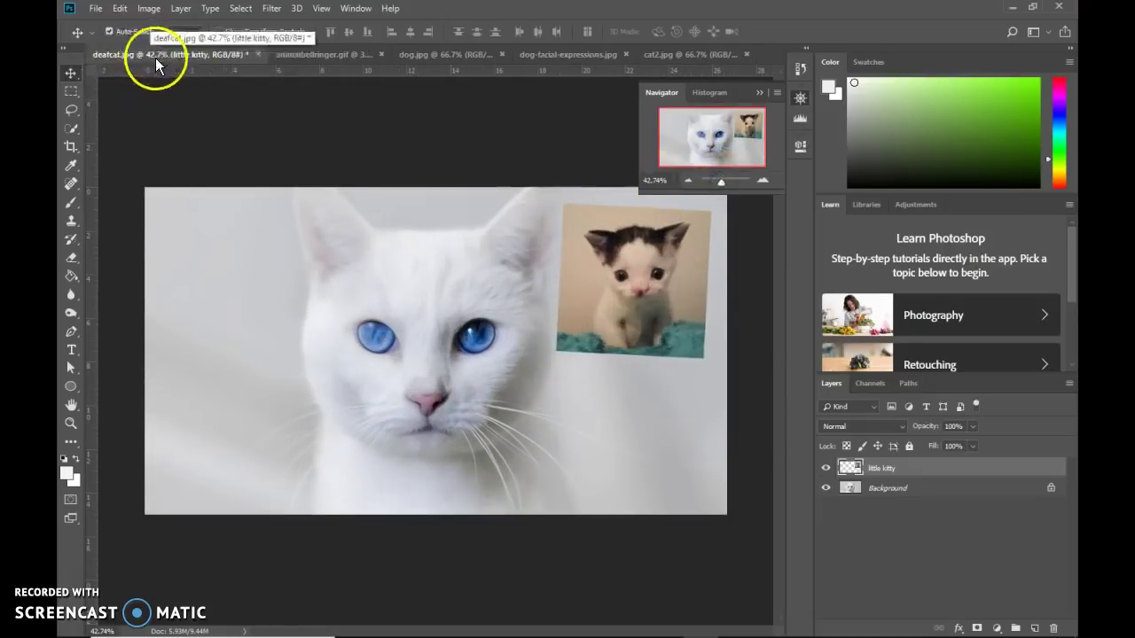
drag(722, 181, 726, 181)
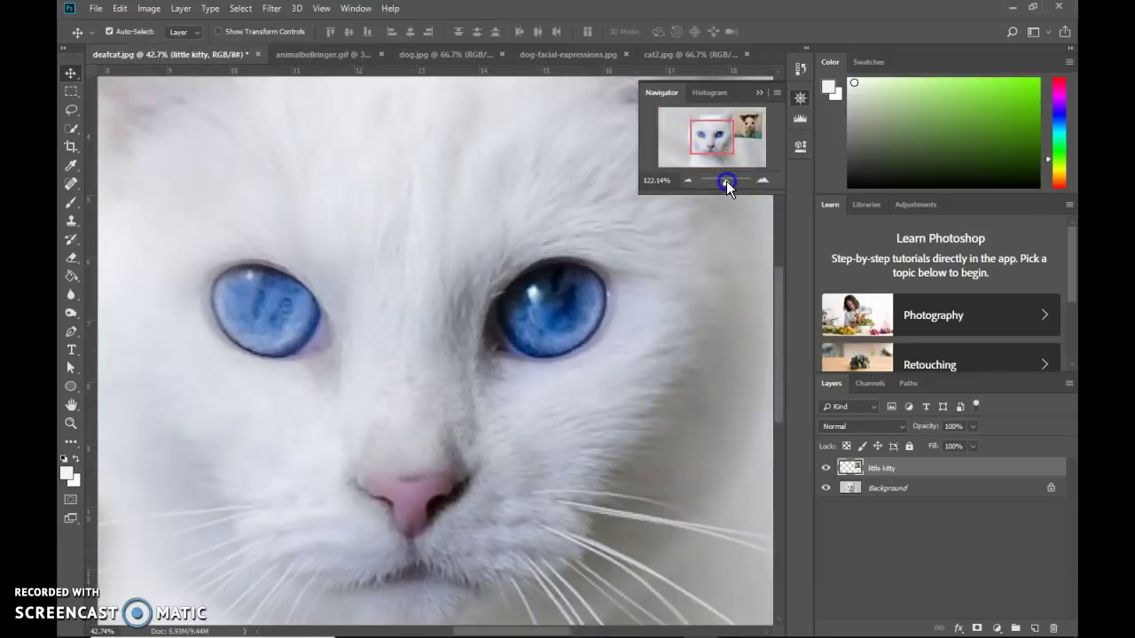
click(687, 180)
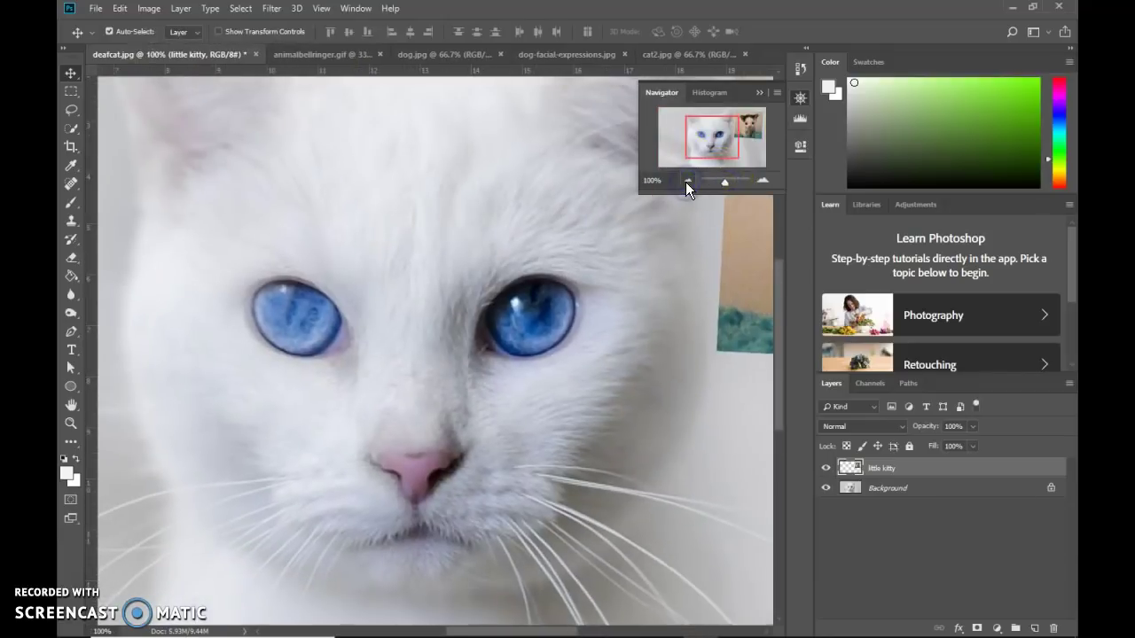
click(766, 183)
mouse_move(720, 159)
mouse_down()
mouse_move(727, 145)
mouse_move(714, 148)
mouse_up()
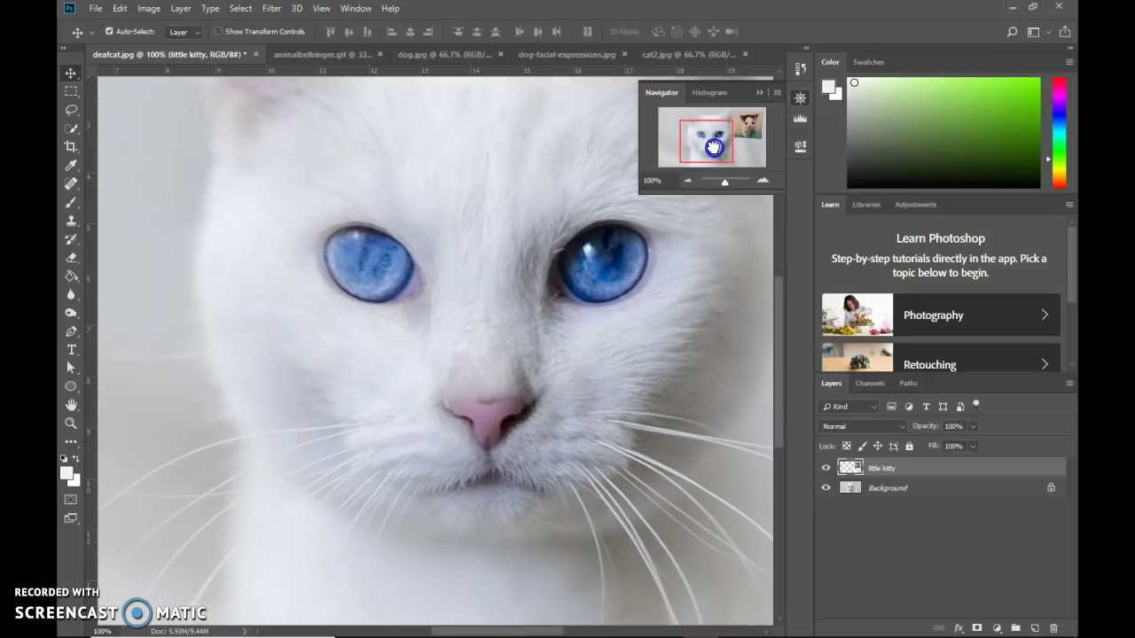
Close the Navigator panel and reopen it from the Window menu.
click(797, 97)
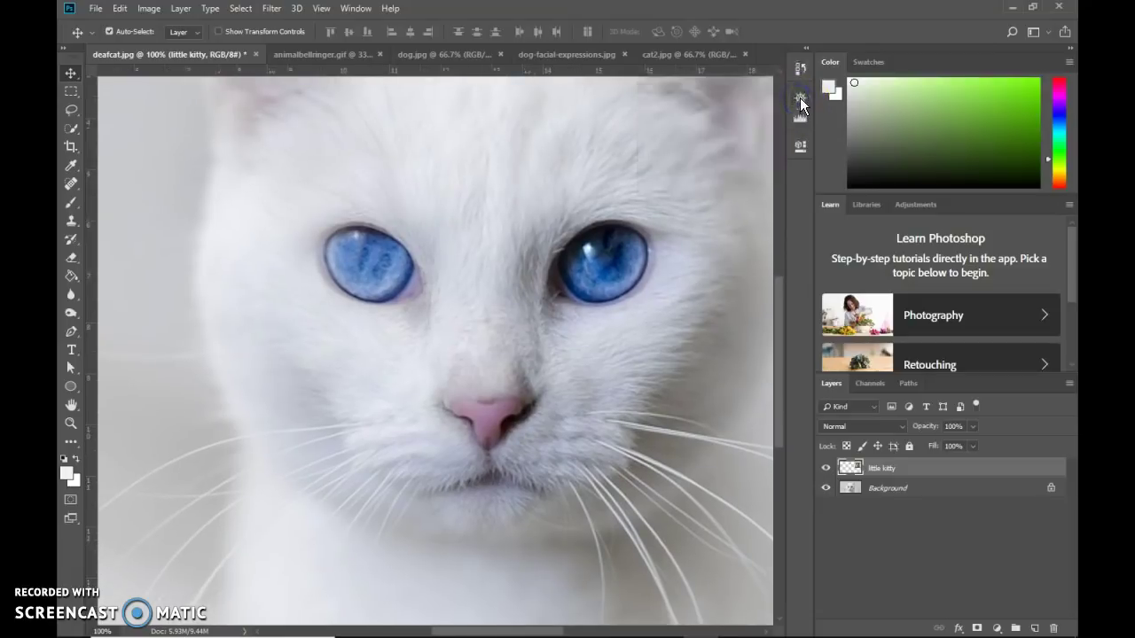
click(357, 8)
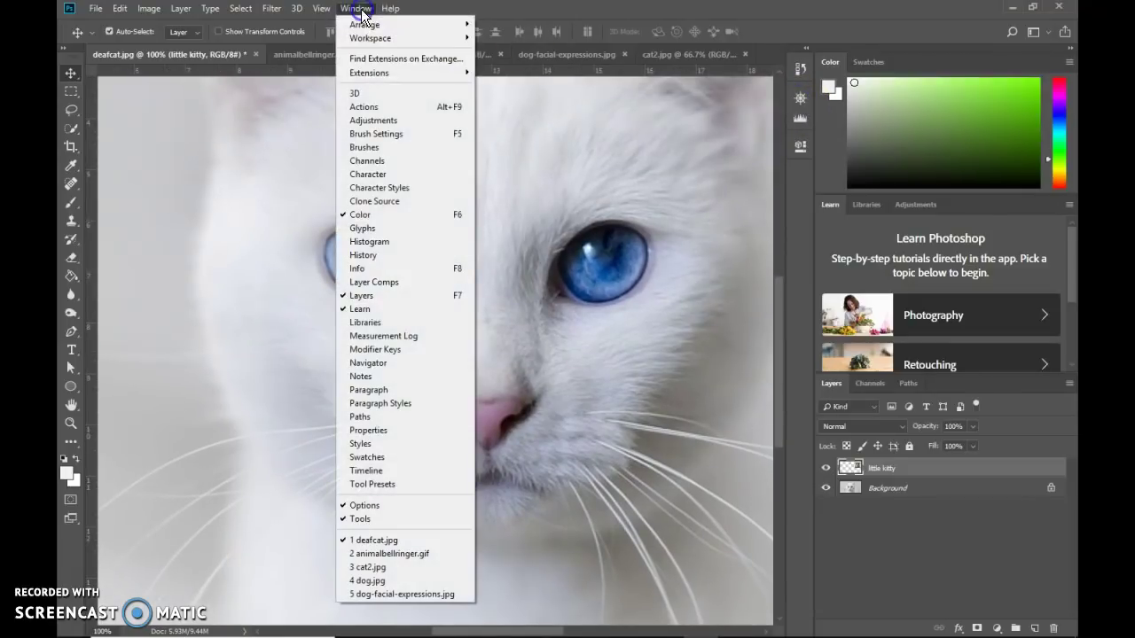
click(387, 364)
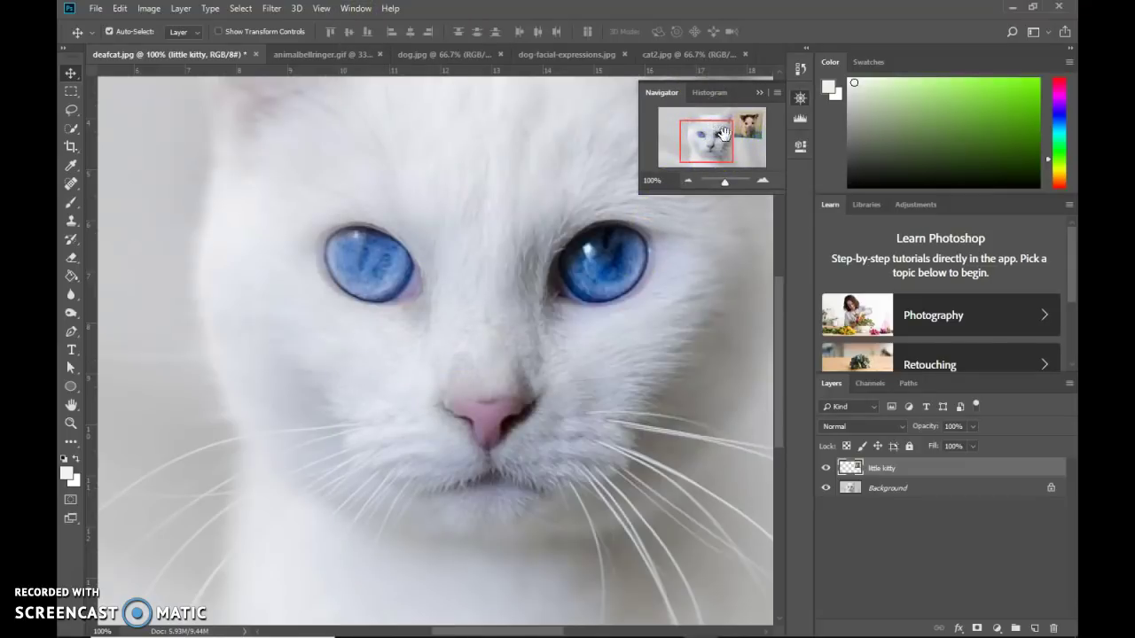
Collapse the Navigator and zoom deafcat.jpg out to 50%.
click(761, 93)
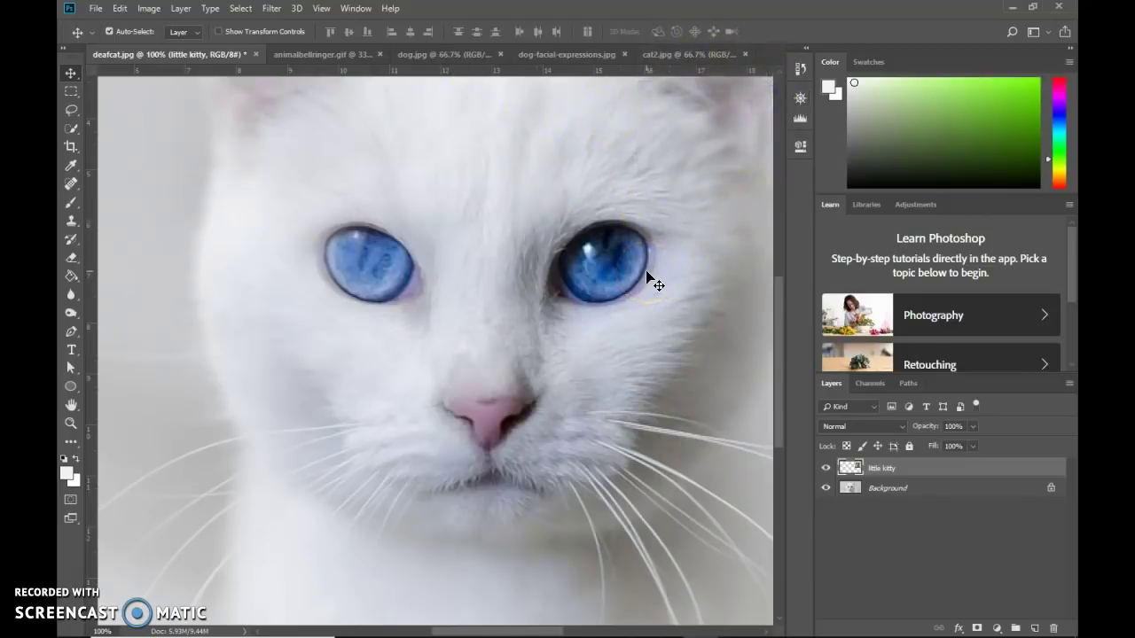
mouse_move(646, 277)
mouse_down()
mouse_move(671, 195)
mouse_move(717, 180)
mouse_move(759, 107)
mouse_move(747, 87)
mouse_up()
key(ctrl+minus)
key(ctrl+minus)
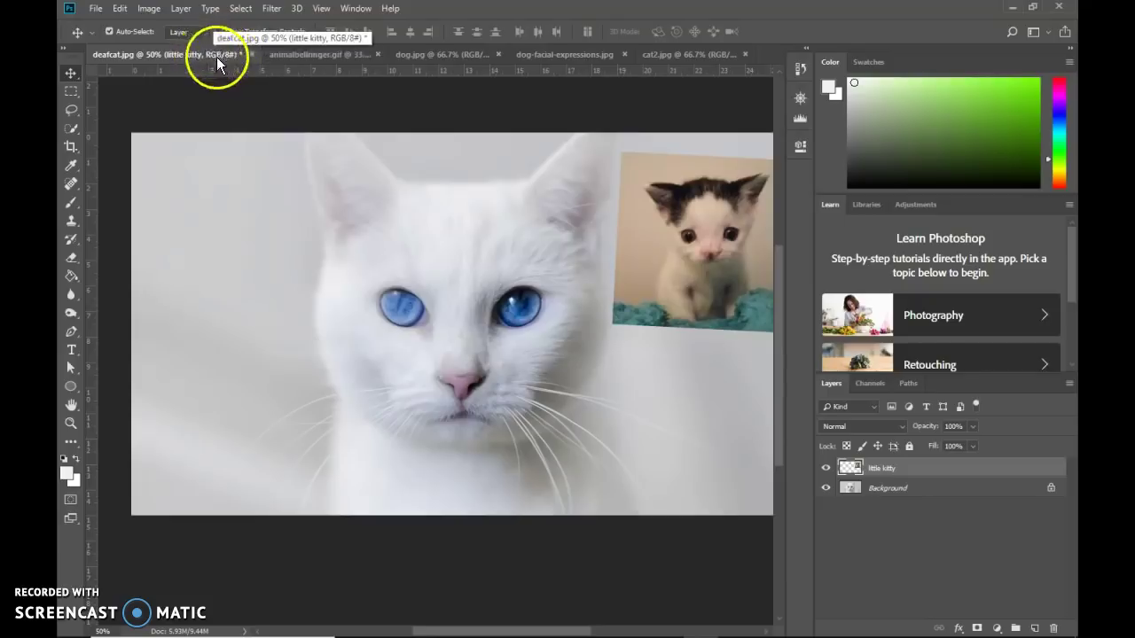
Pull animalbellringer.gif out of the document tabs into its own floating window.
click(211, 54)
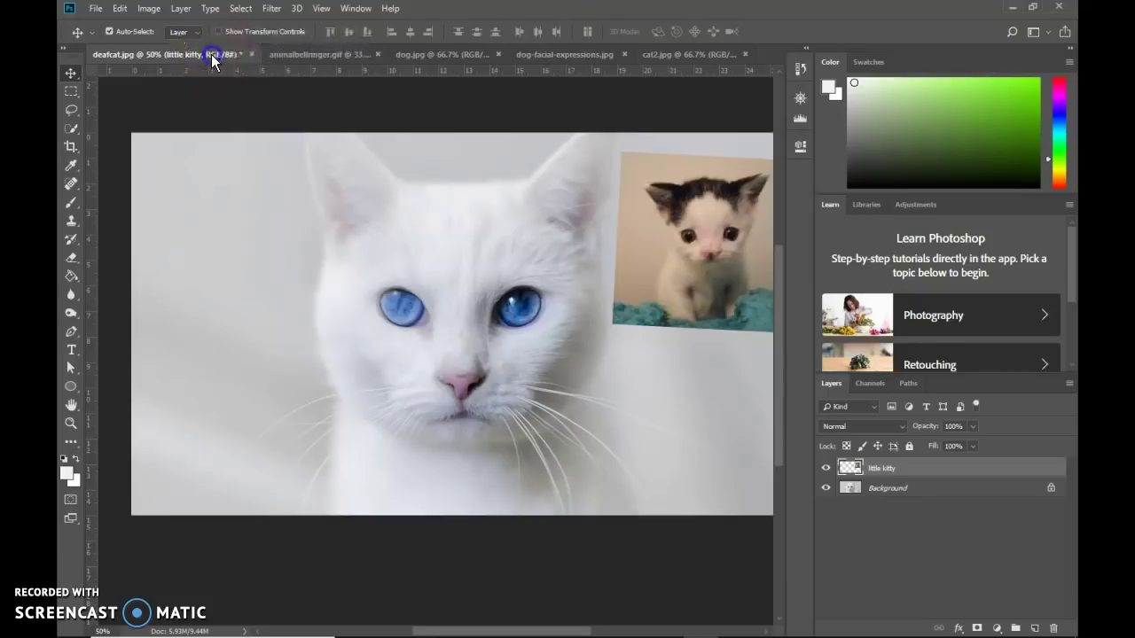
click(321, 58)
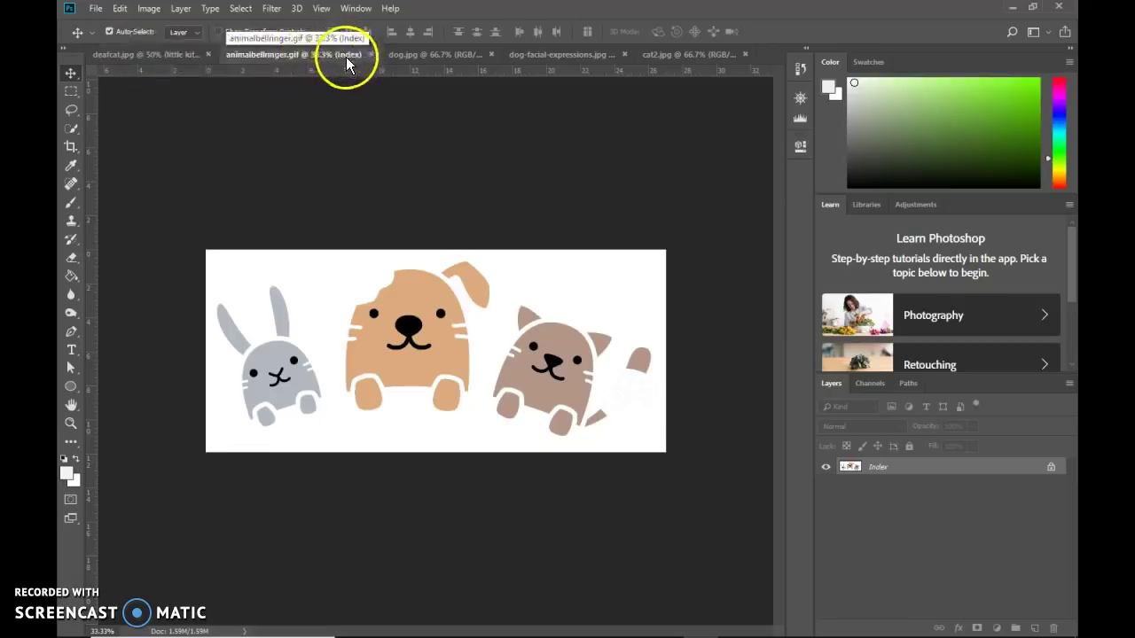
drag(344, 59, 416, 111)
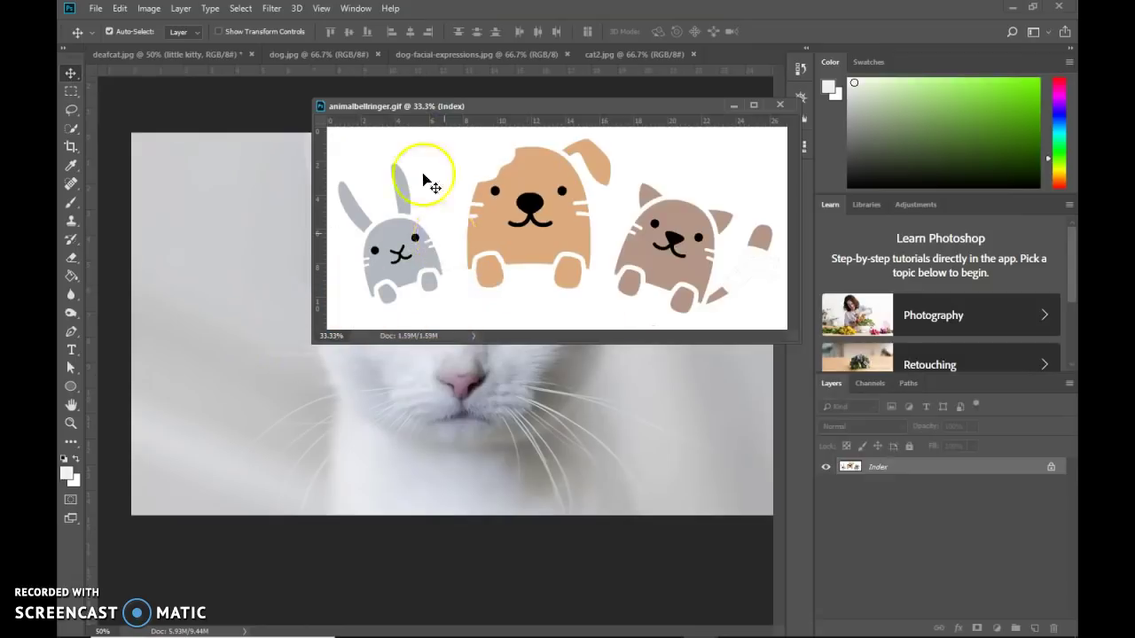
Convert animalbellringer.gif from Indexed Color to RGB Color via Image > Mode.
click(149, 11)
click(147, 11)
click(148, 10)
mouse_move(157, 25)
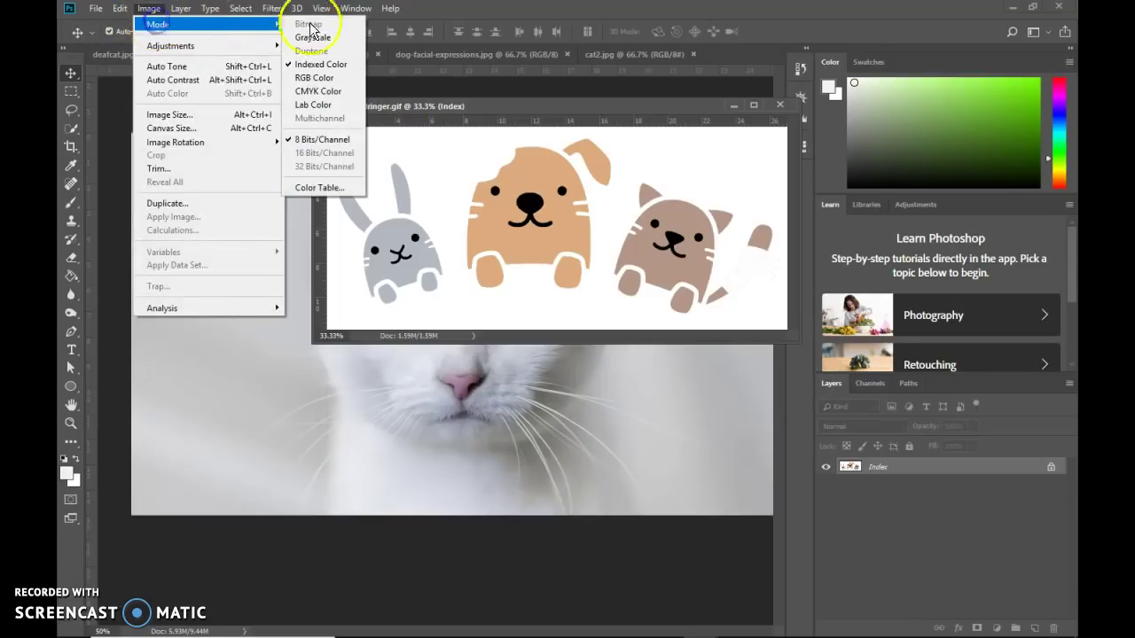
click(314, 78)
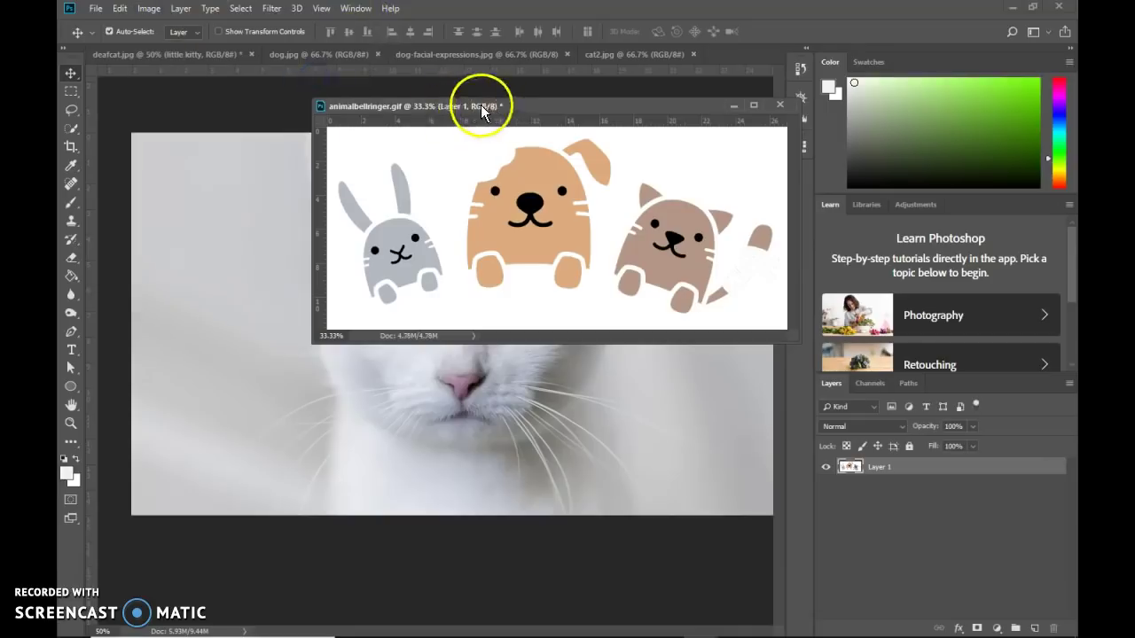
Drag the cartoon animals layer onto deafcat.jpg and redock the animals image.
click(72, 78)
drag(489, 189, 260, 305)
drag(629, 107, 112, 49)
click(112, 51)
click(444, 332)
drag(444, 332, 511, 333)
Scale the animals layer to about 35.8%, place it lower left, and commit.
key(ctrl+t)
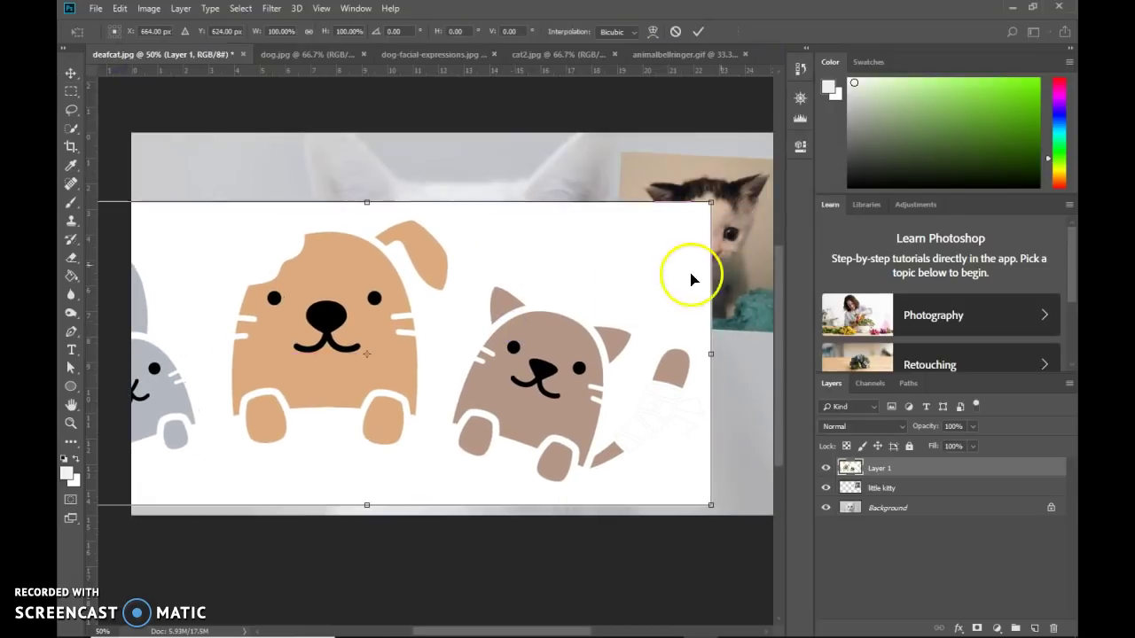
drag(709, 203, 279, 425)
drag(197, 468, 325, 465)
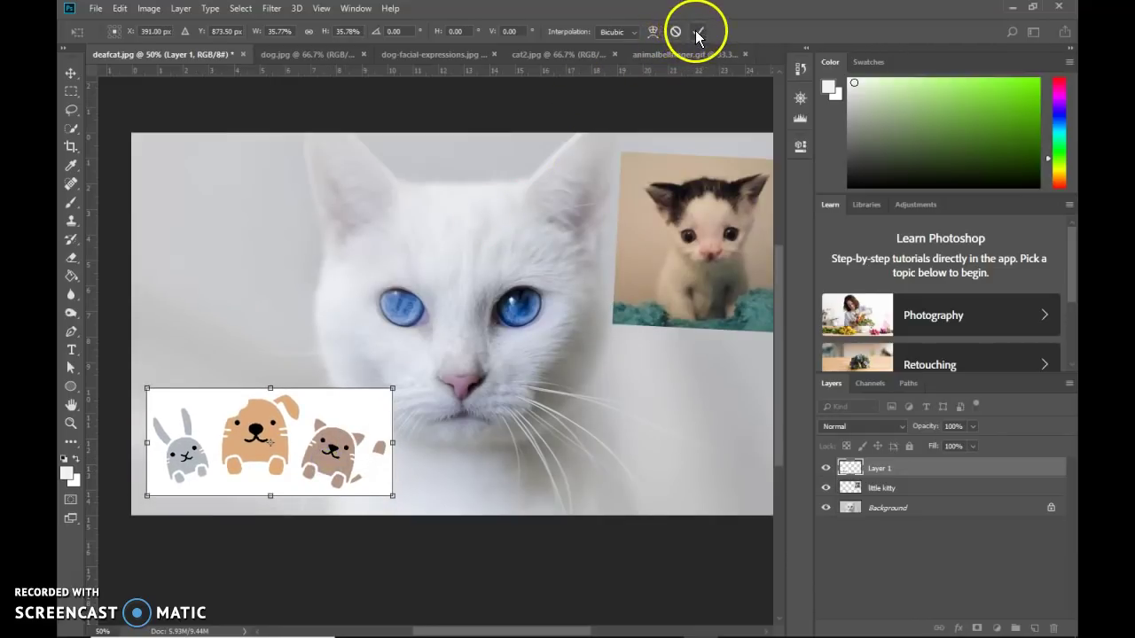
click(697, 34)
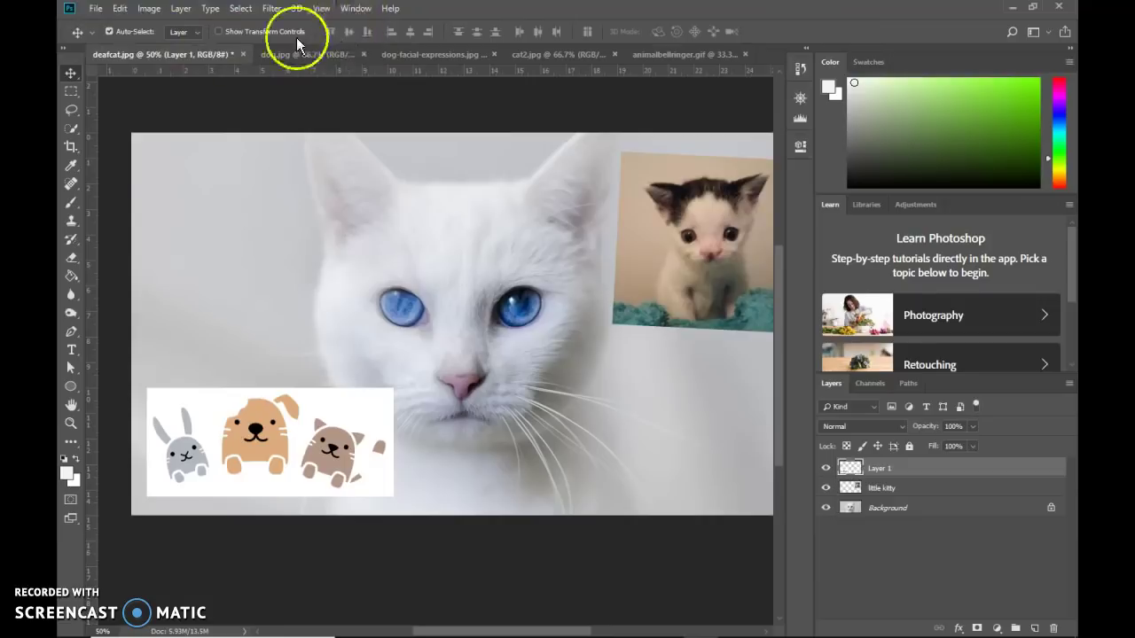
Cycle through the marquee, lasso, move, zoom and hand tools.
click(71, 92)
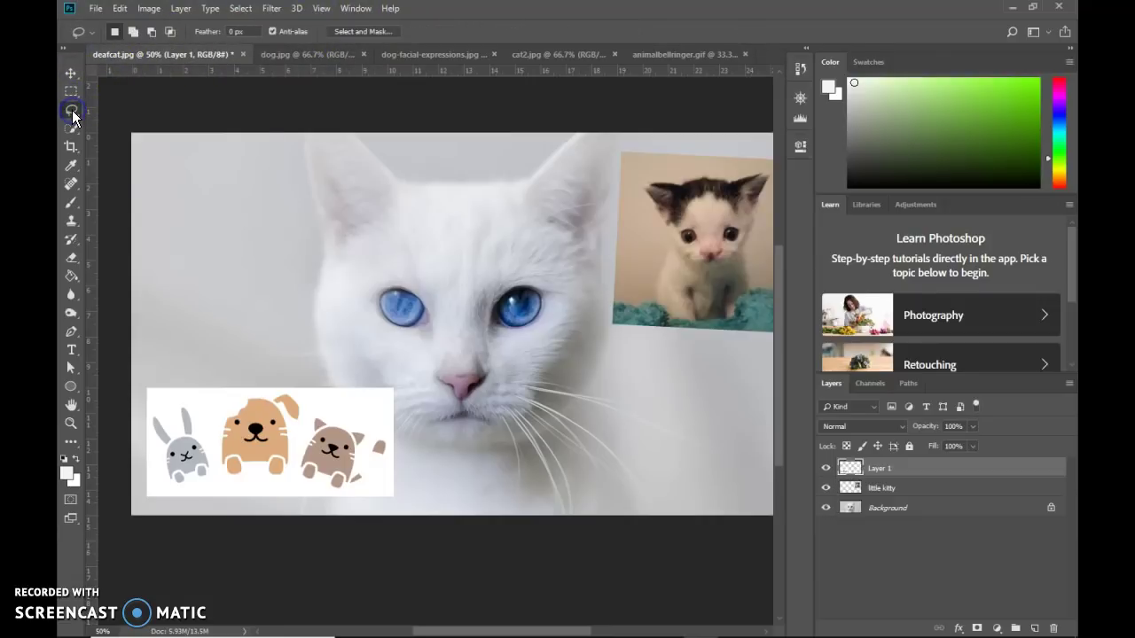
click(71, 110)
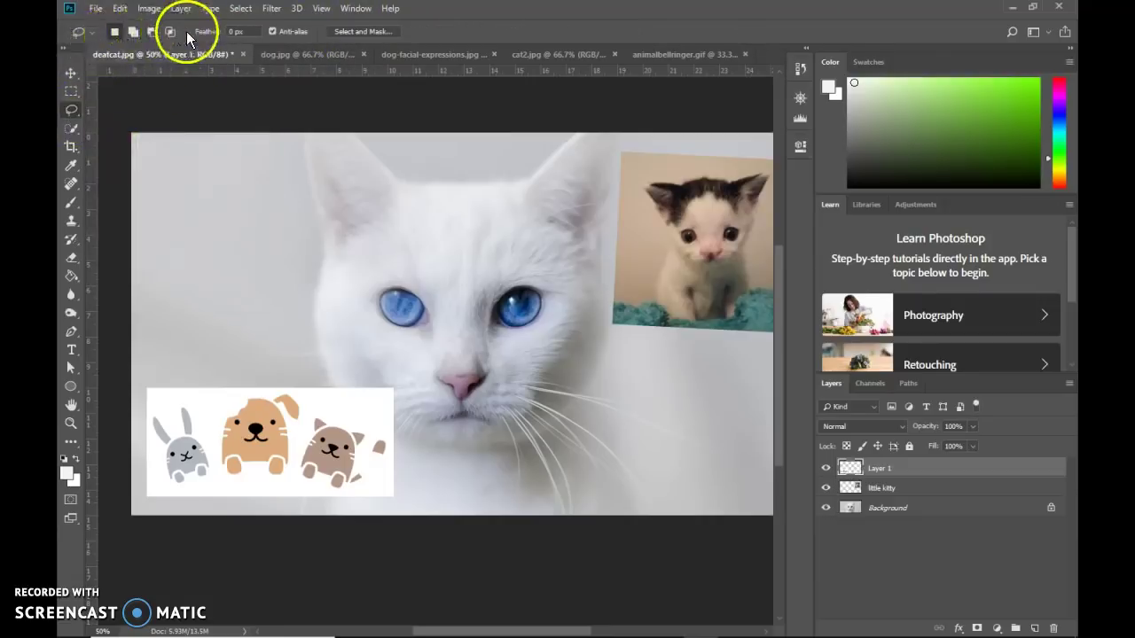
click(71, 73)
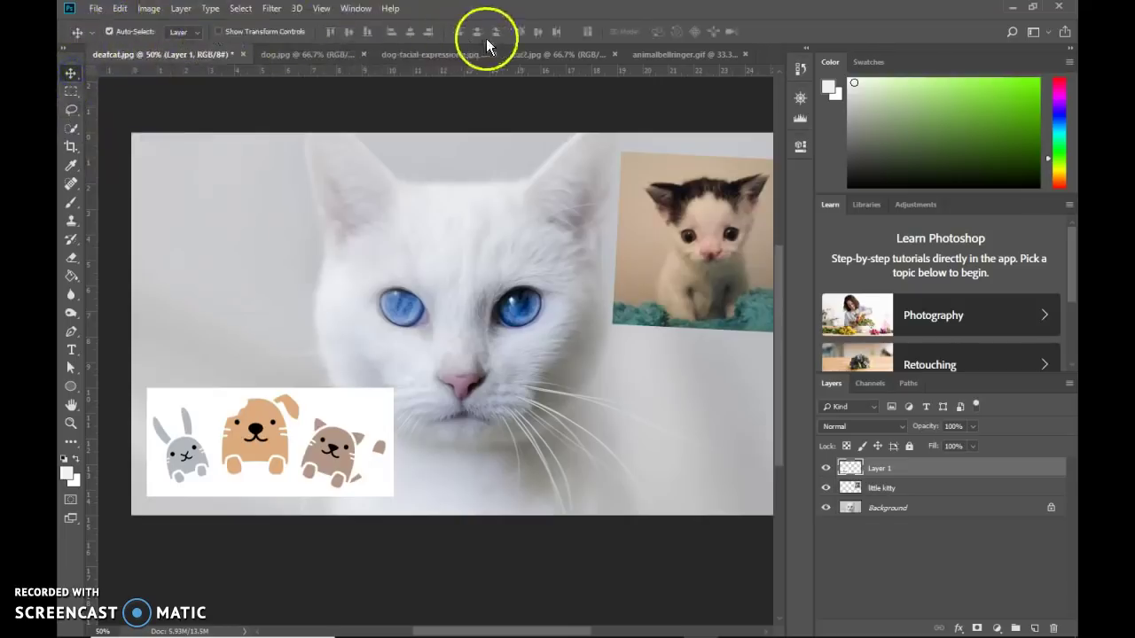
click(70, 425)
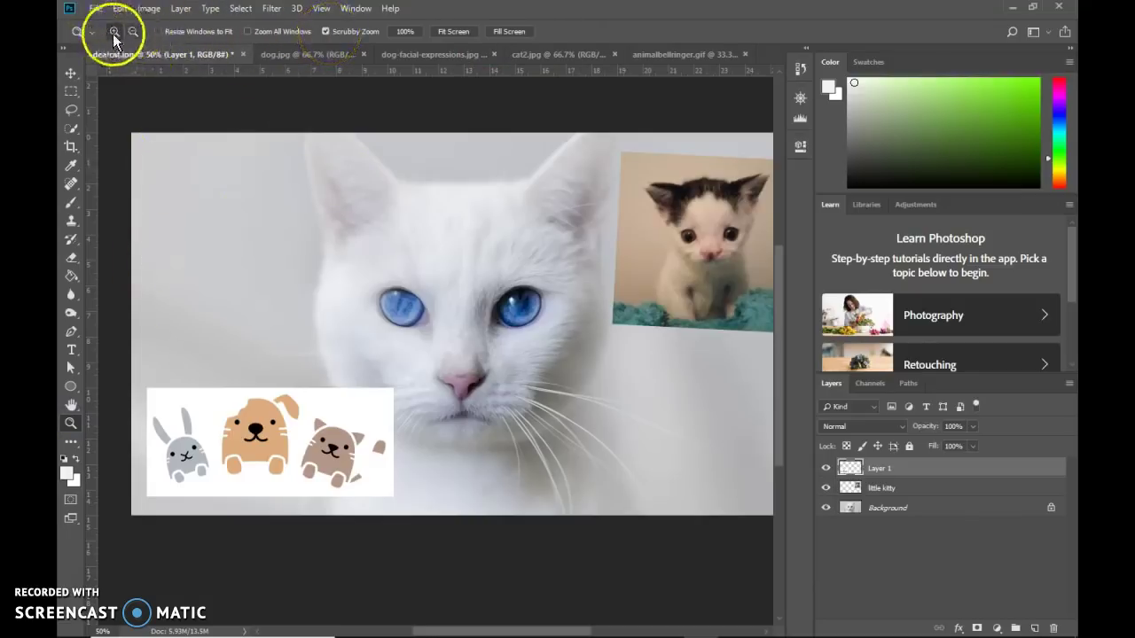
click(71, 406)
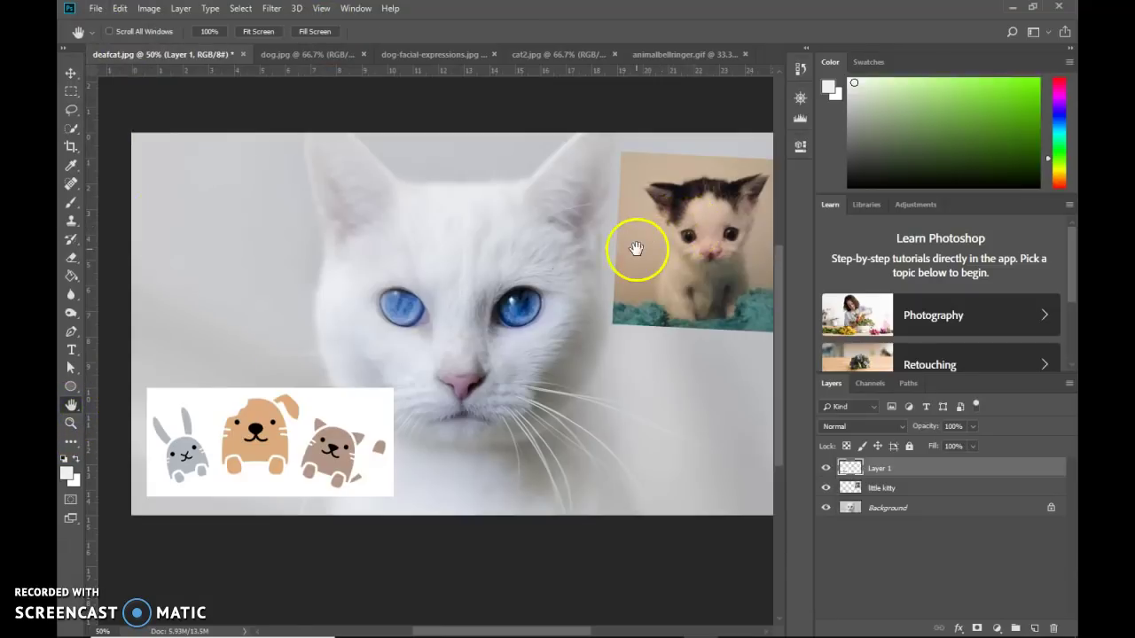
Zoom the Navigator to about 157% and pan around the cat's blue eyes and pink nose.
click(800, 99)
drag(722, 182, 729, 183)
mouse_move(704, 139)
mouse_down()
mouse_move(723, 123)
mouse_move(704, 135)
mouse_move(717, 136)
mouse_up()
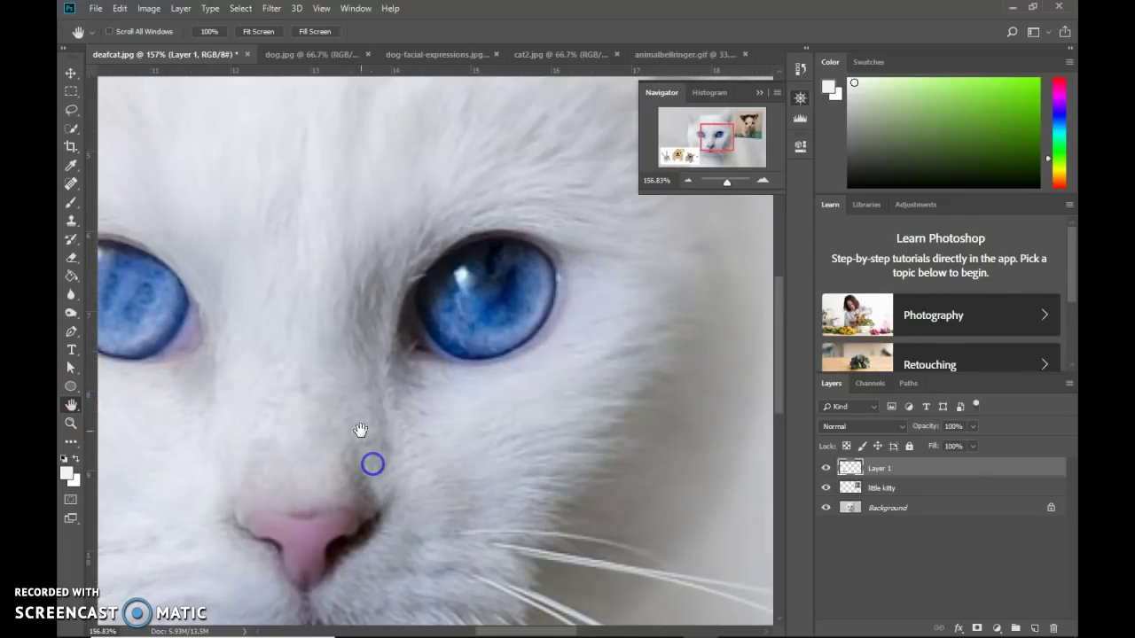
drag(360, 431, 358, 256)
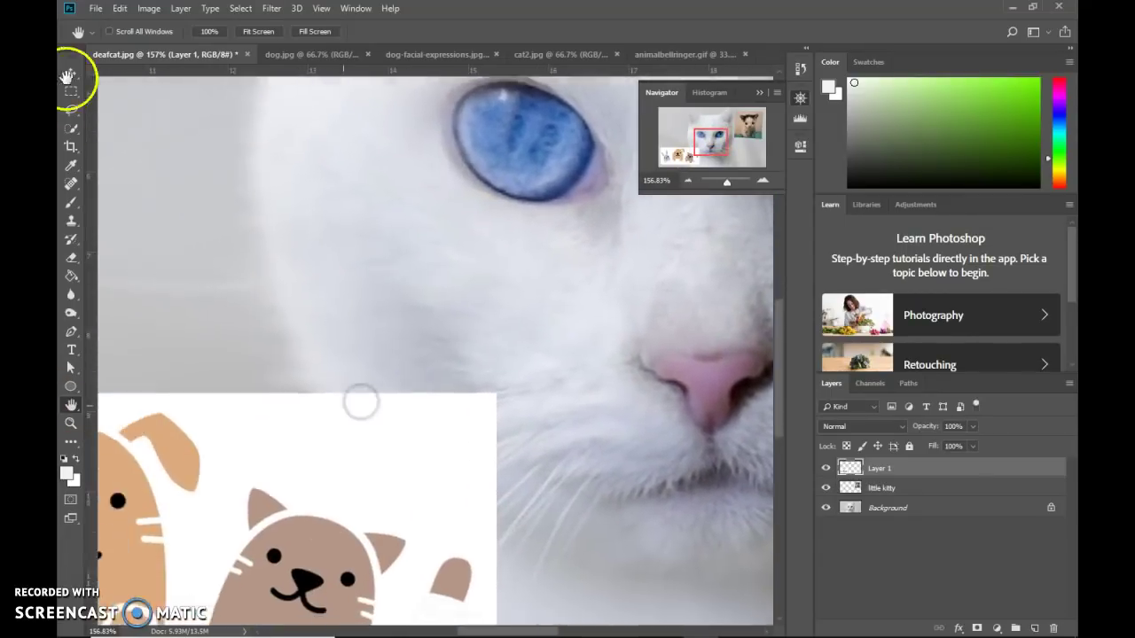
click(71, 73)
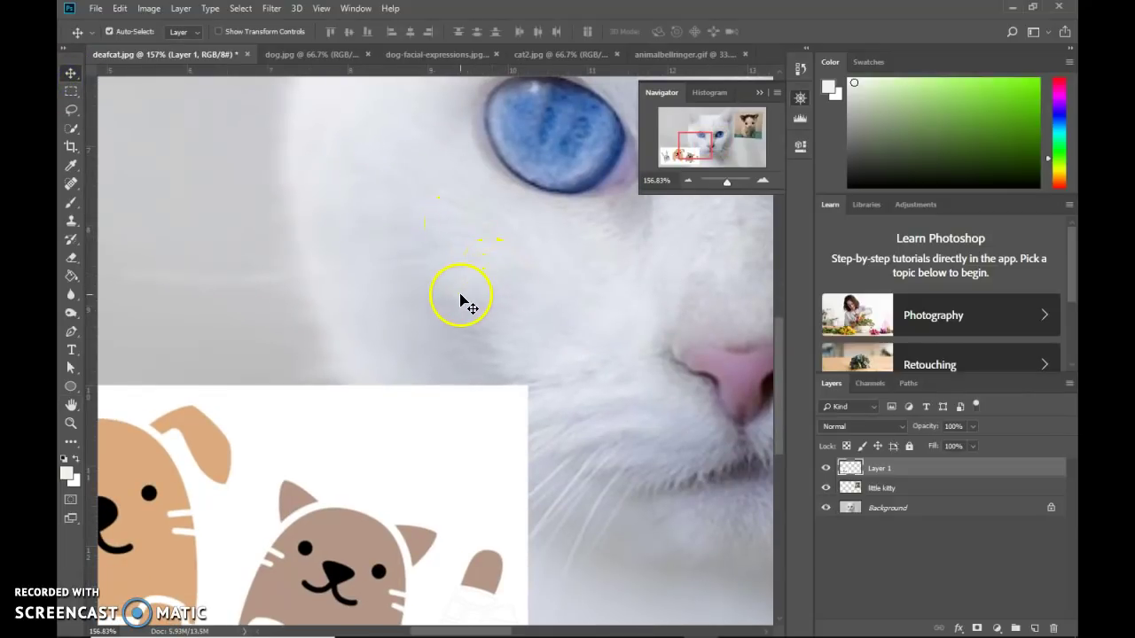
drag(466, 287, 225, 307)
drag(344, 268, 614, 335)
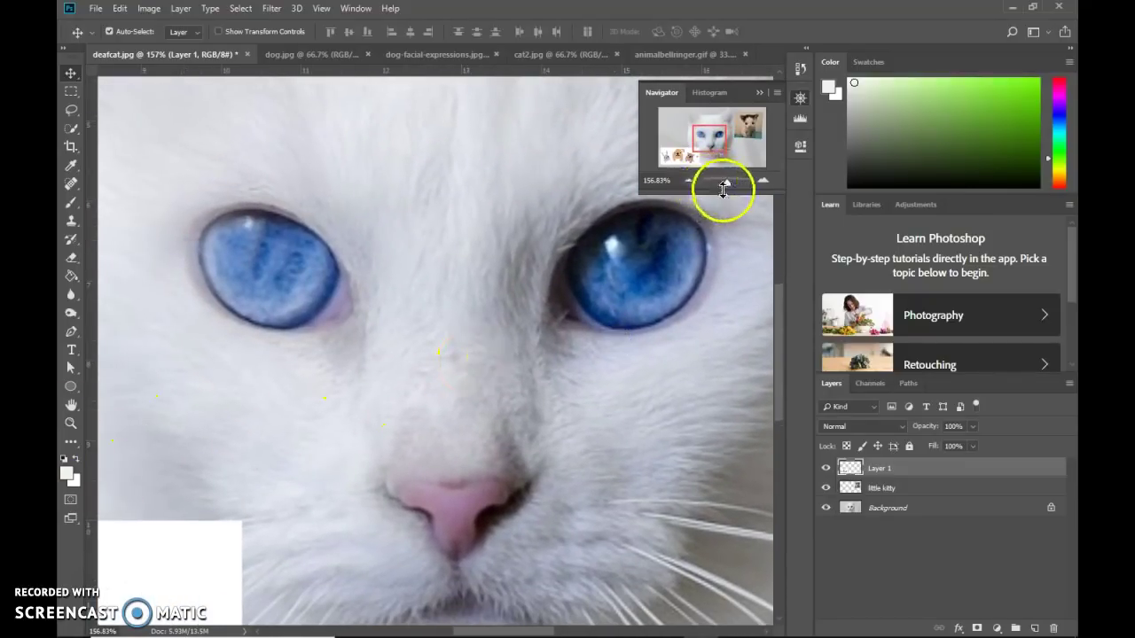
Zoom back out to the full collage and rename Layer 1 to 'cartoon'.
drag(723, 188, 722, 180)
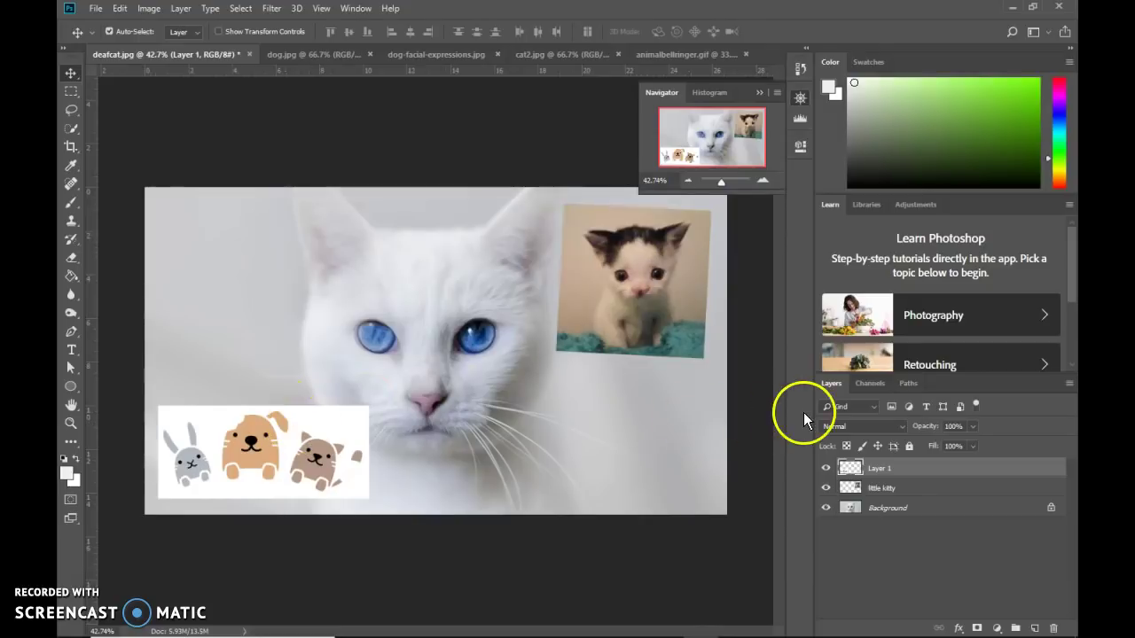
double_click(878, 468)
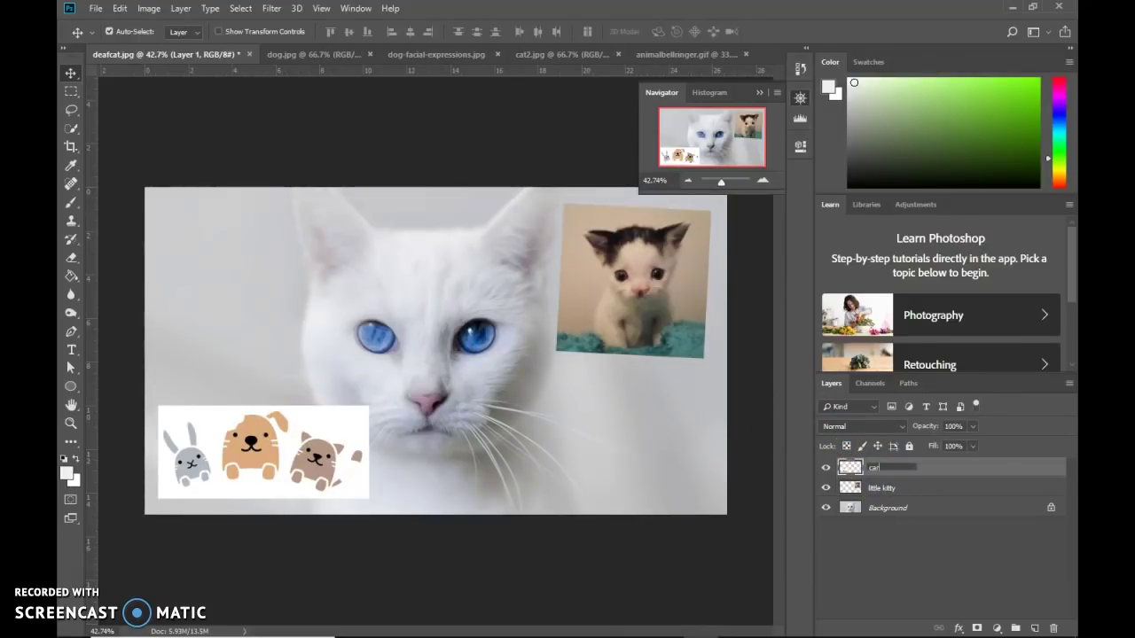
text(cartoon)
key(Return)
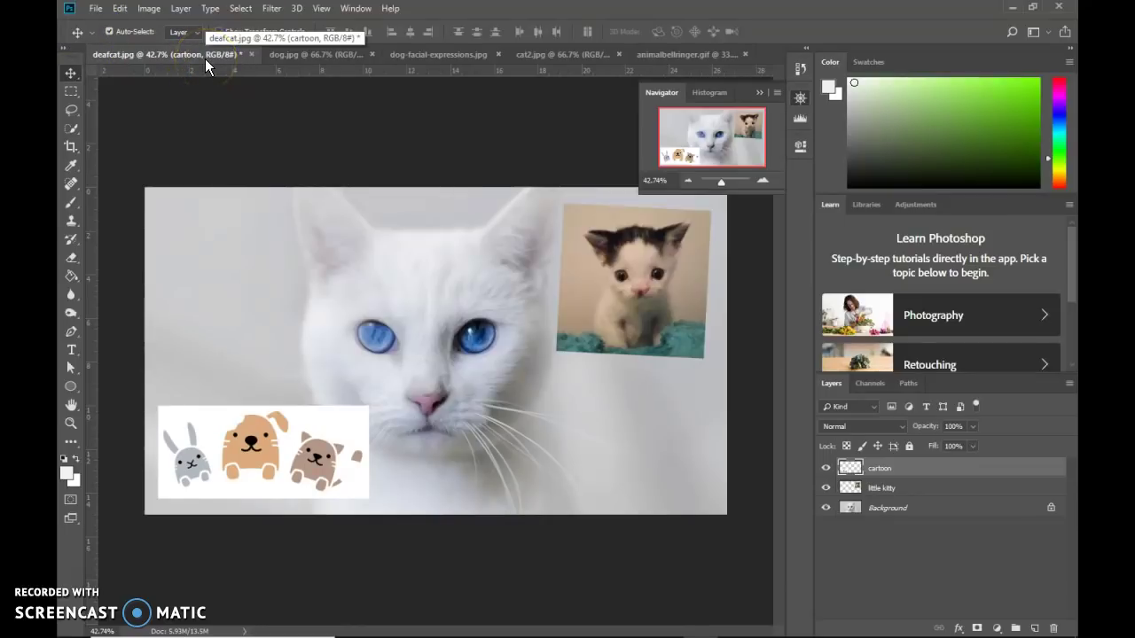
click(95, 8)
Save as 'Animal Example' in Photoshop PSD format, accepting maximum compatibility.
click(133, 161)
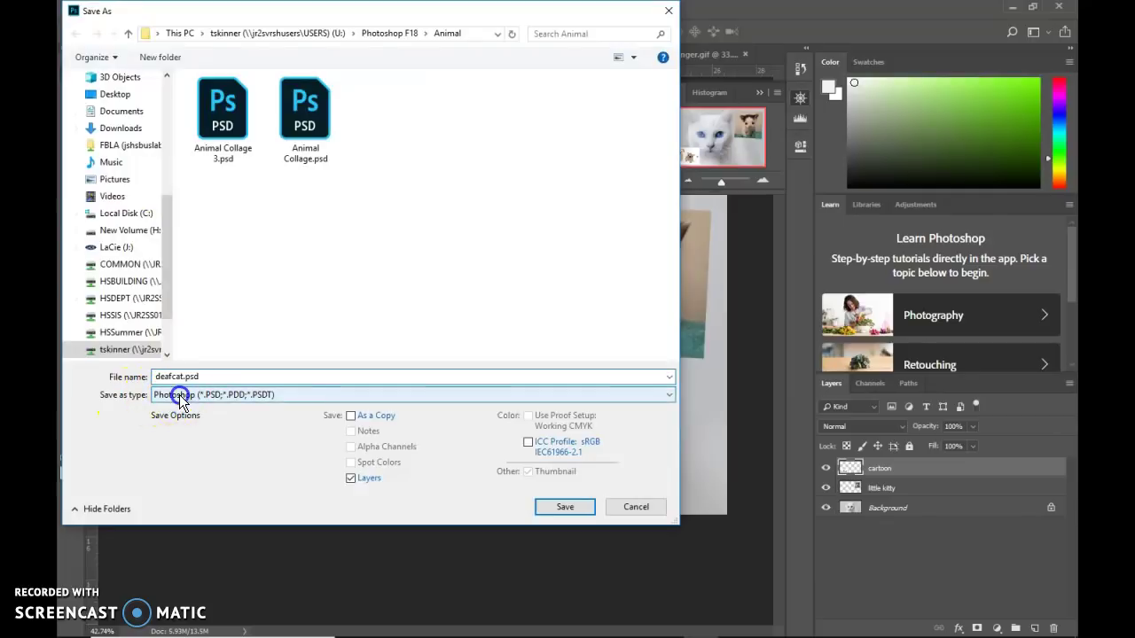
click(179, 394)
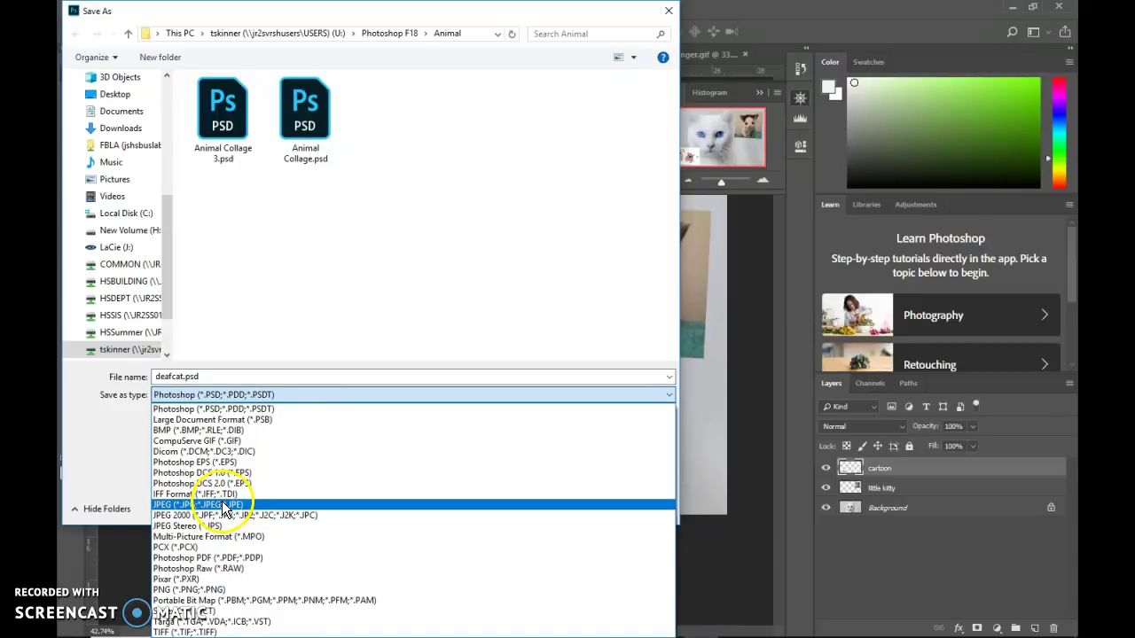
click(222, 504)
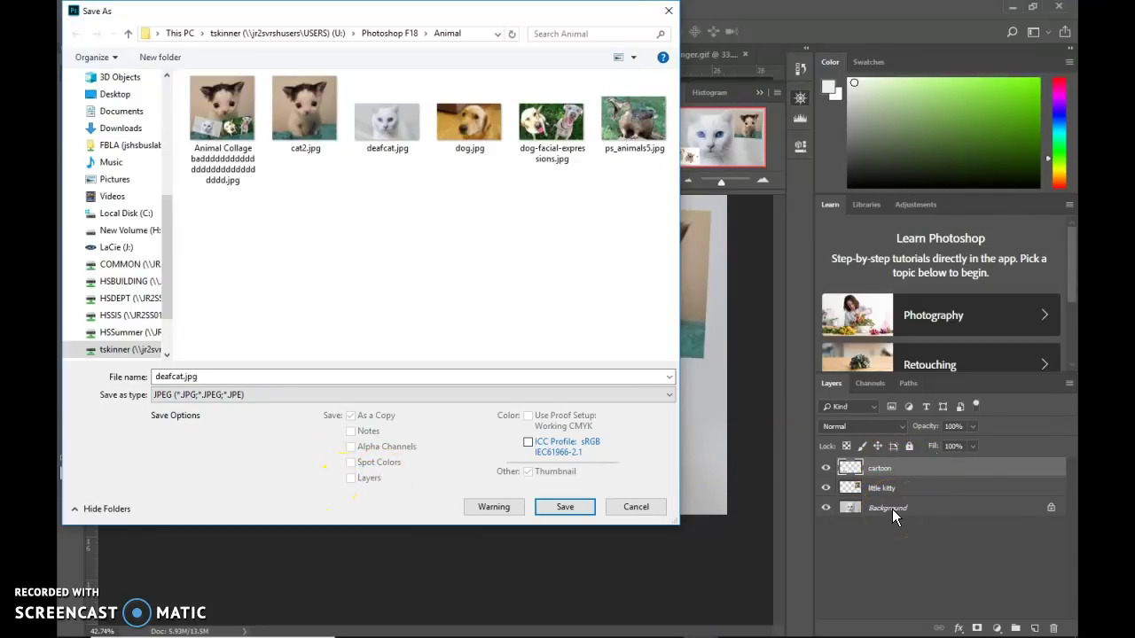
click(173, 391)
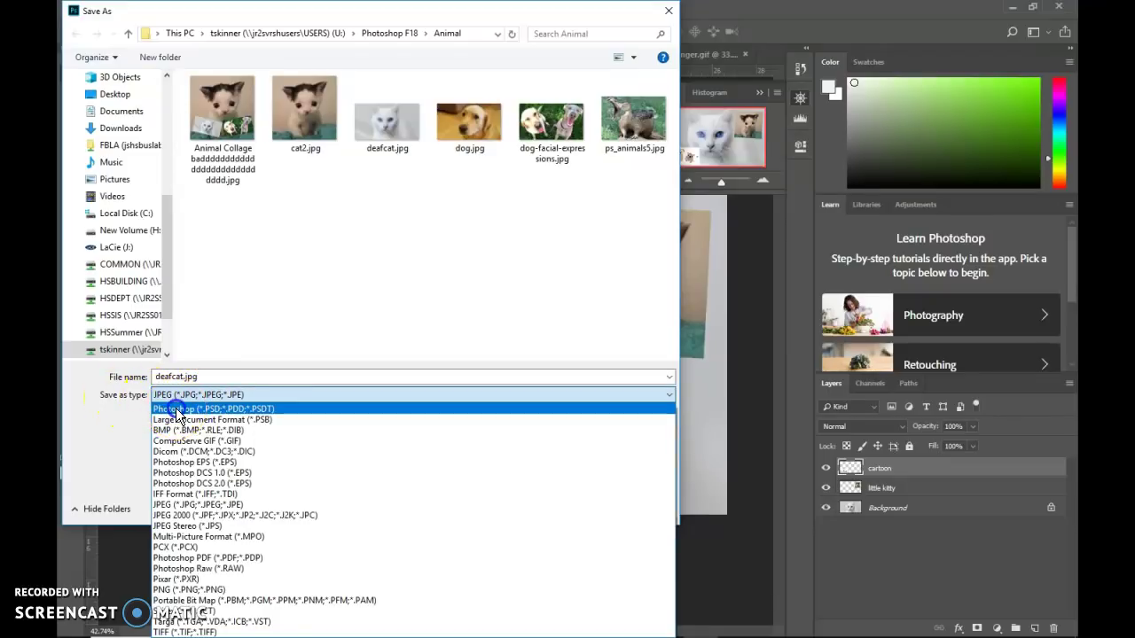
click(175, 409)
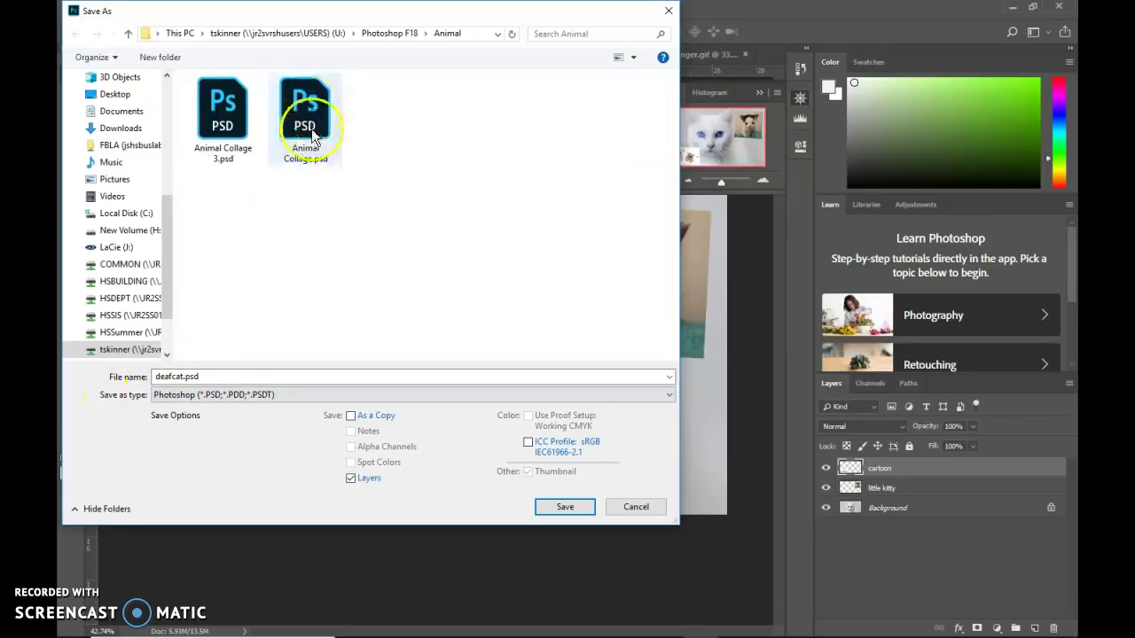
double_click(181, 376)
text(Animal Example)
click(318, 502)
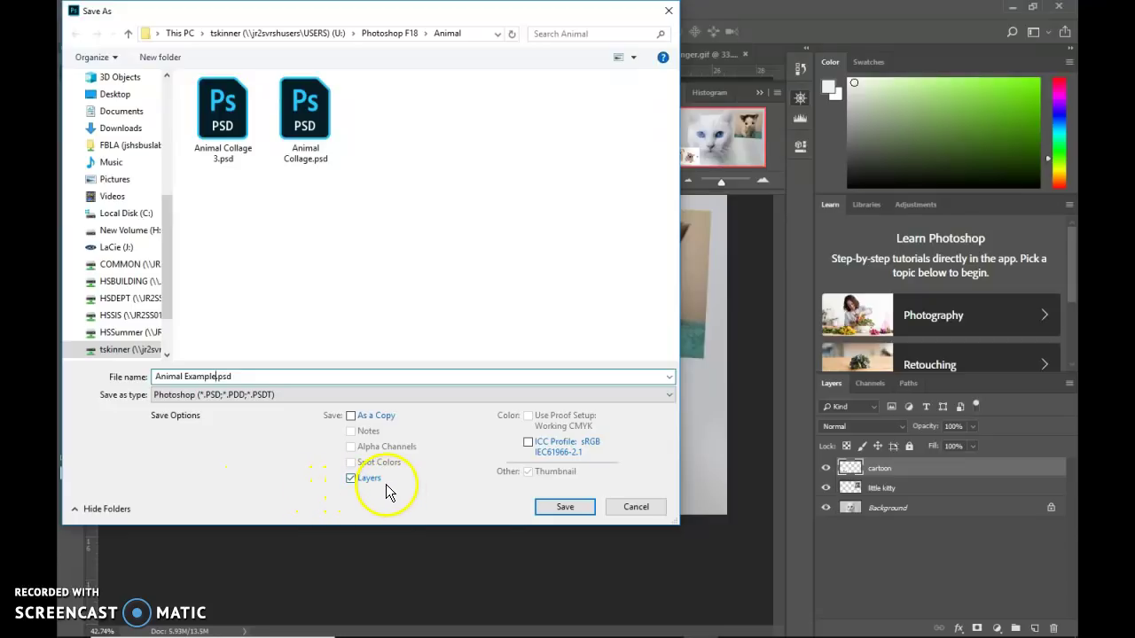
click(554, 505)
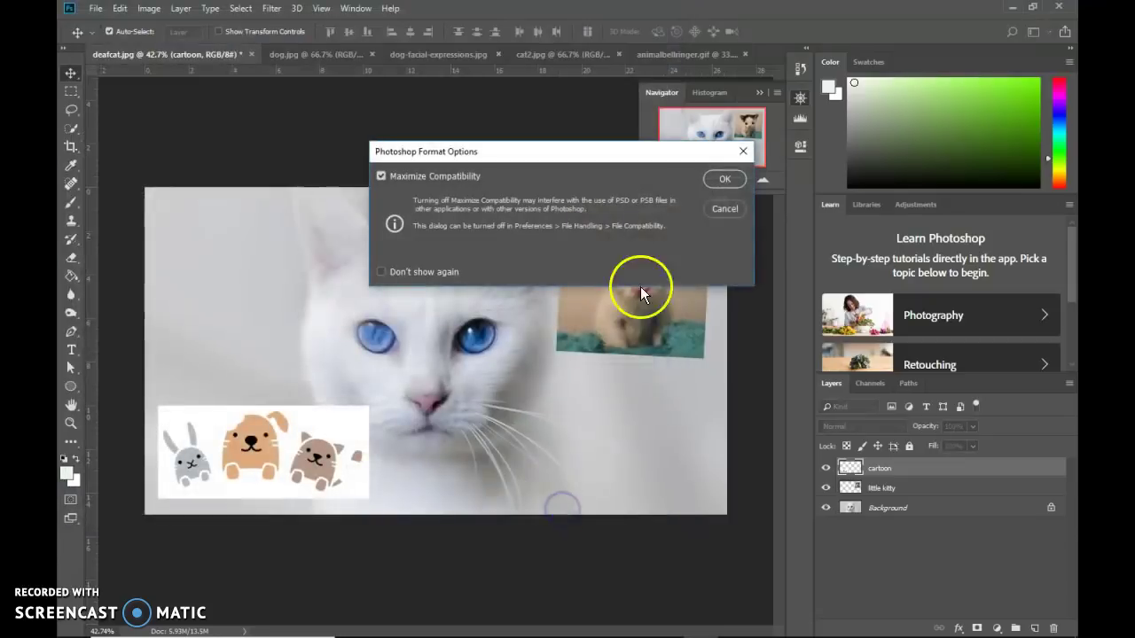
click(723, 180)
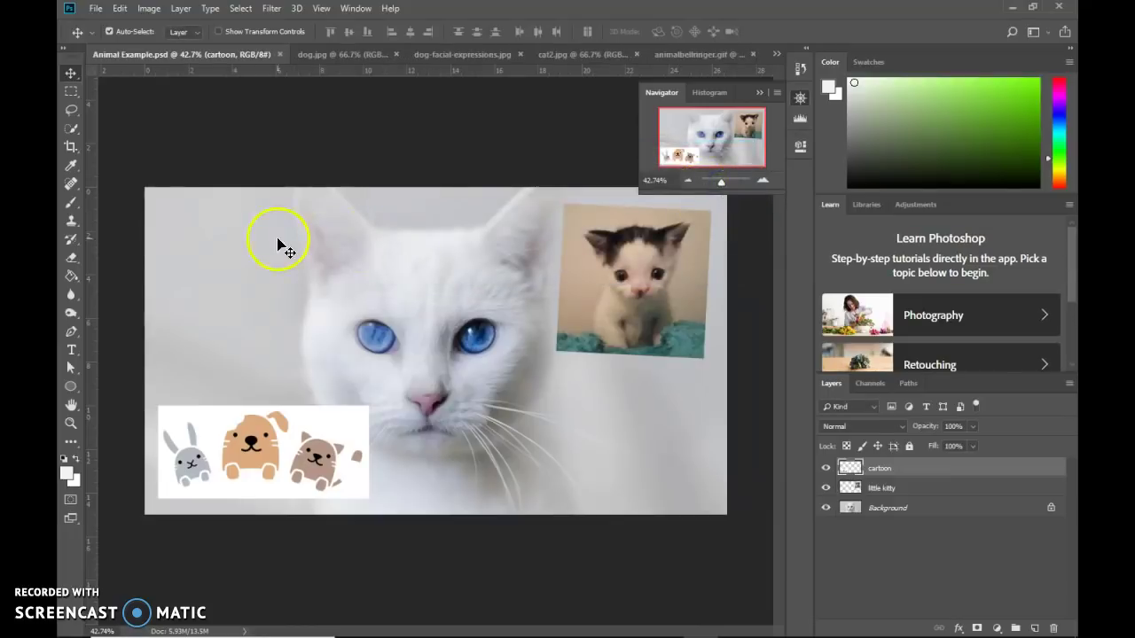
click(96, 9)
click(112, 30)
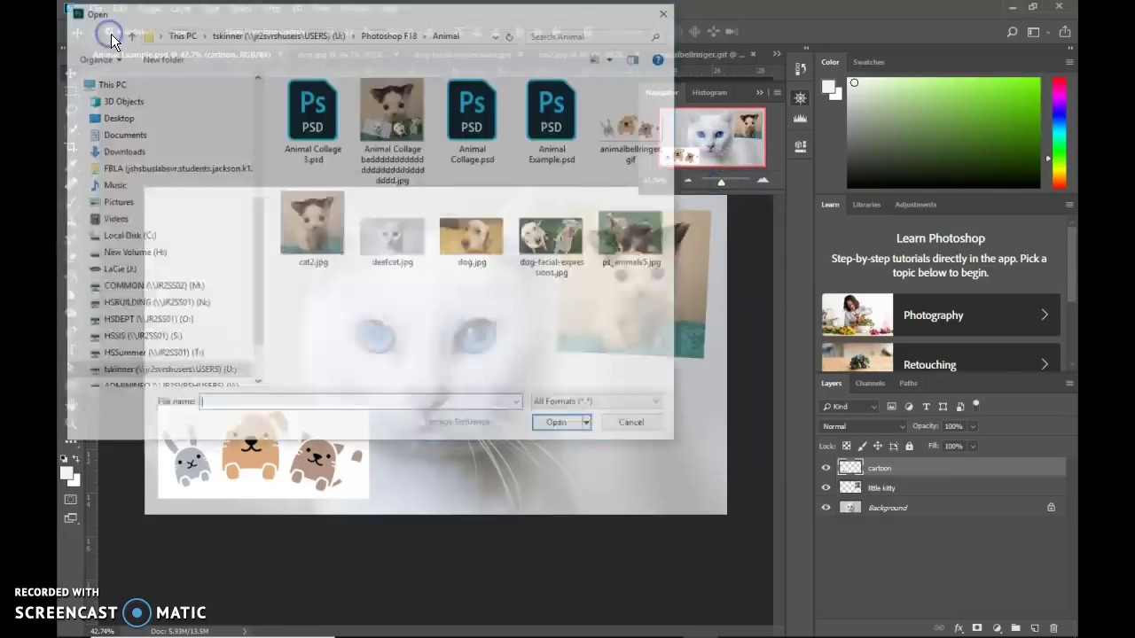
click(383, 165)
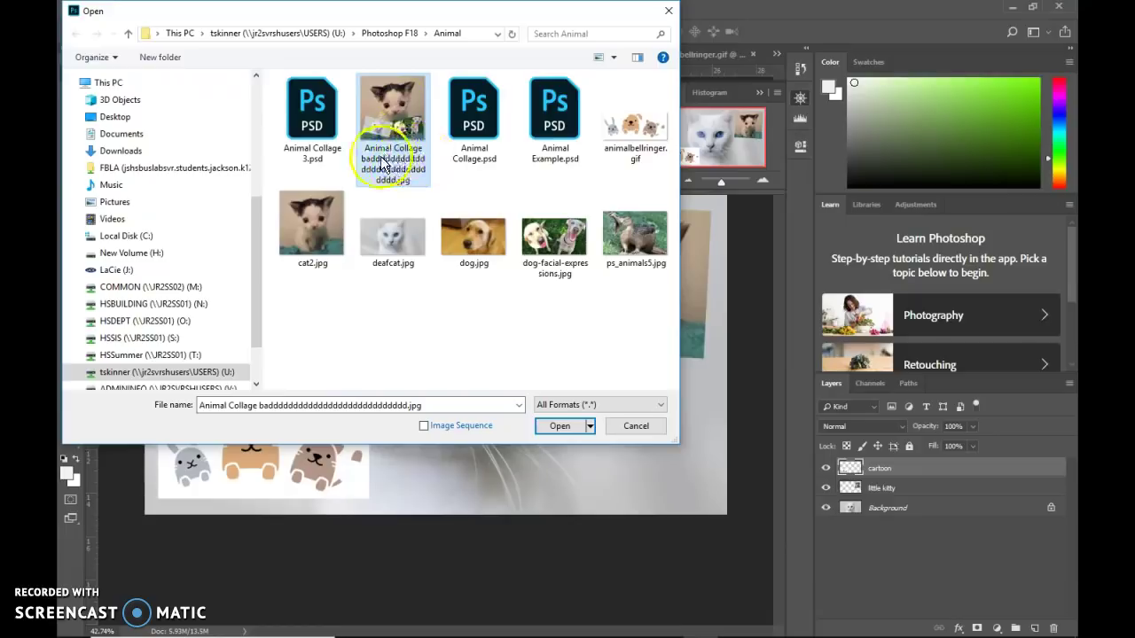
click(559, 426)
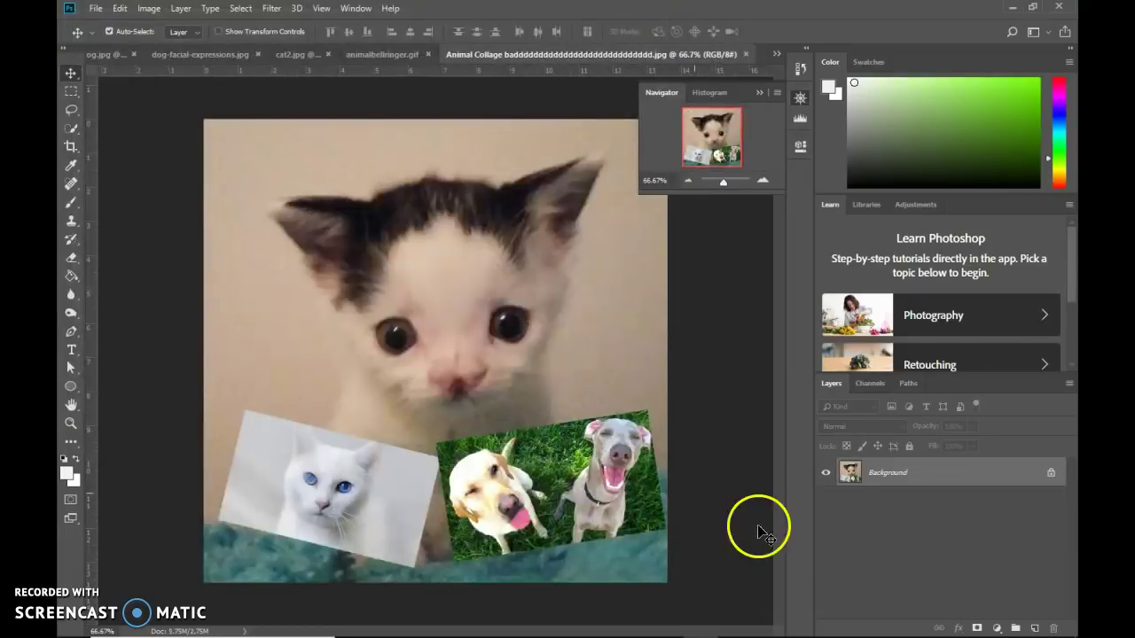
drag(874, 469, 373, 476)
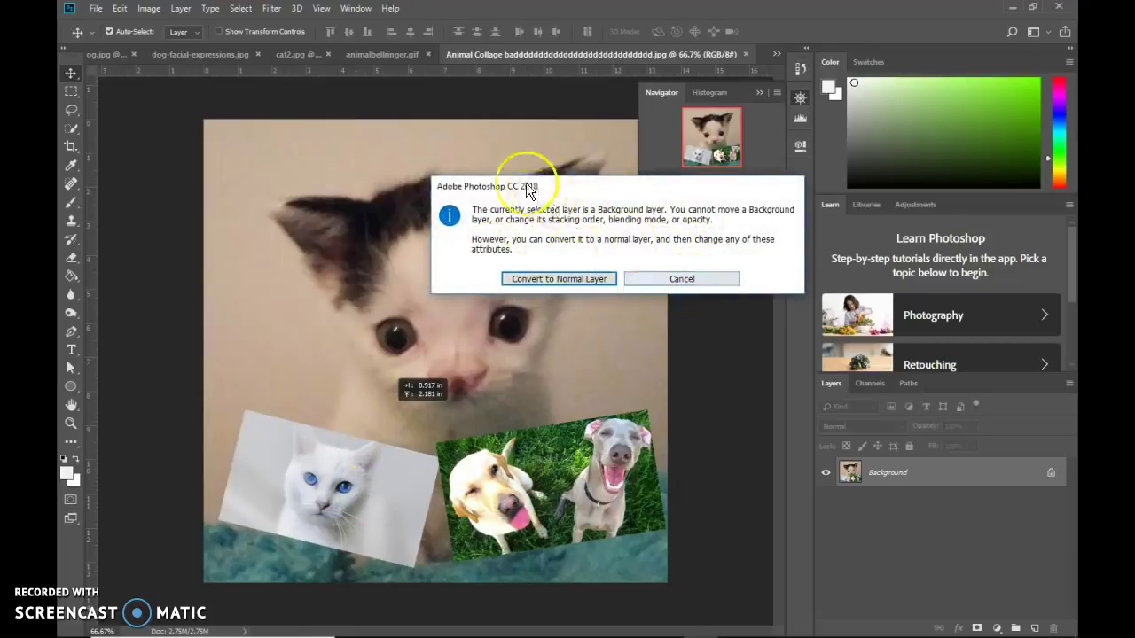
click(548, 282)
drag(550, 293, 490, 342)
click(746, 54)
click(561, 253)
click(346, 159)
click(240, 120)
click(247, 78)
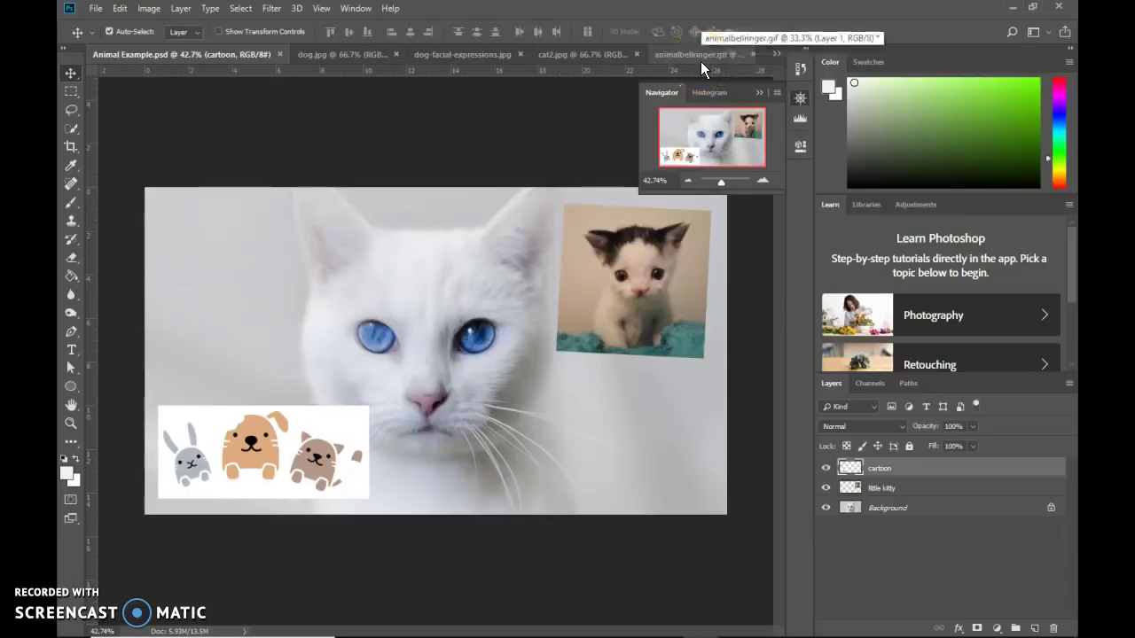
Tile all open images vertically side by side.
click(359, 9)
click(362, 25)
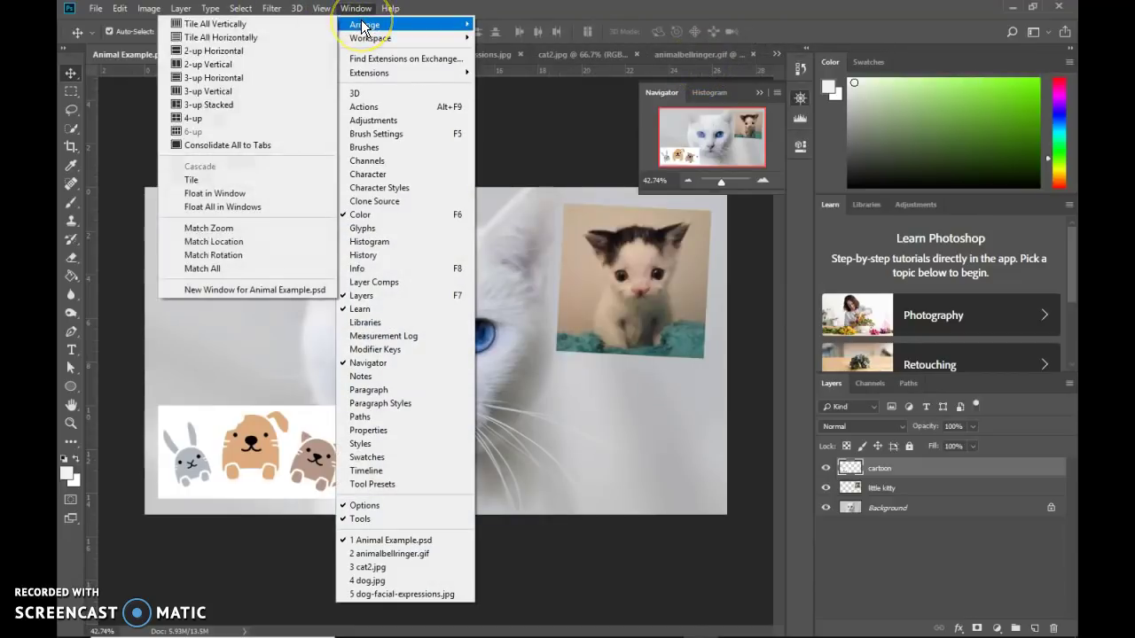
click(215, 27)
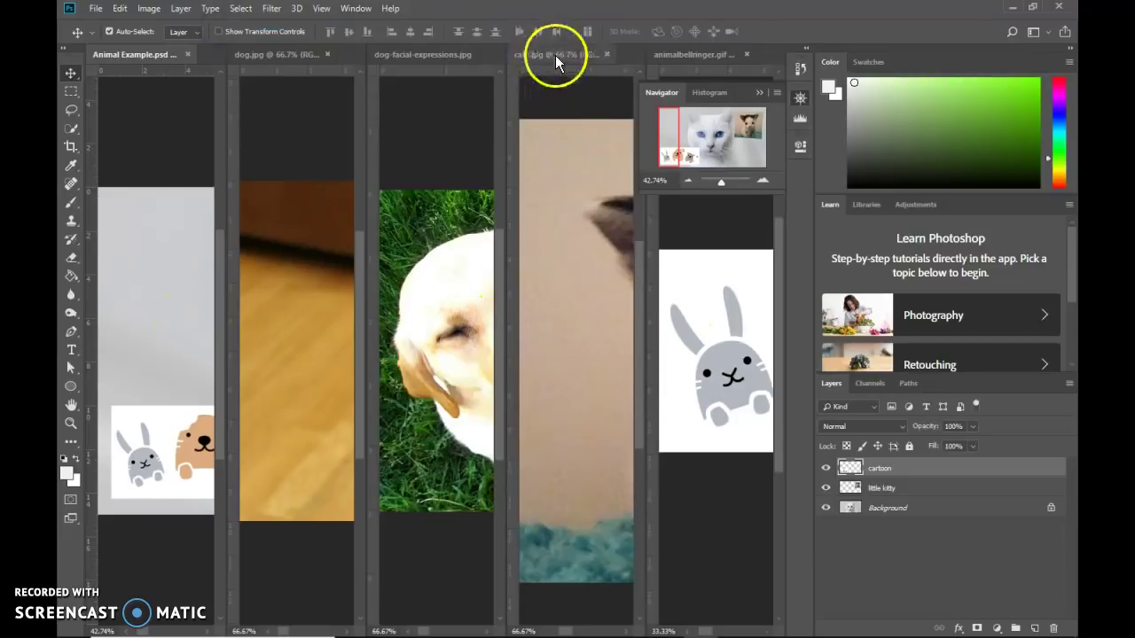
Drag the dog.jpg photo into Animal Example.psd as a new layer.
click(269, 55)
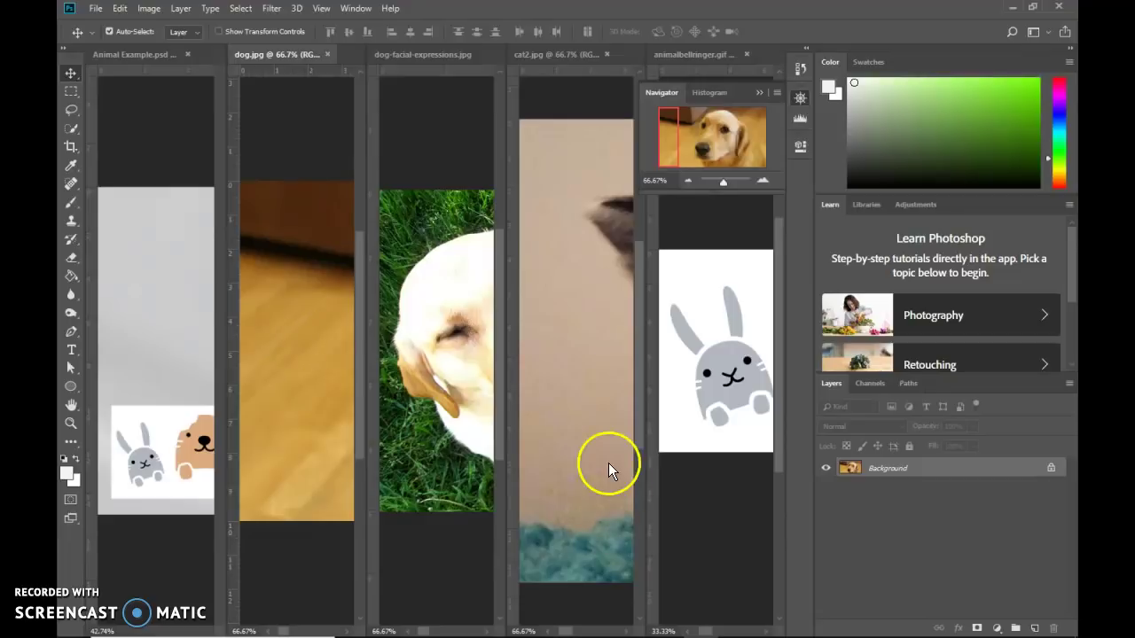
drag(266, 326, 168, 315)
click(422, 55)
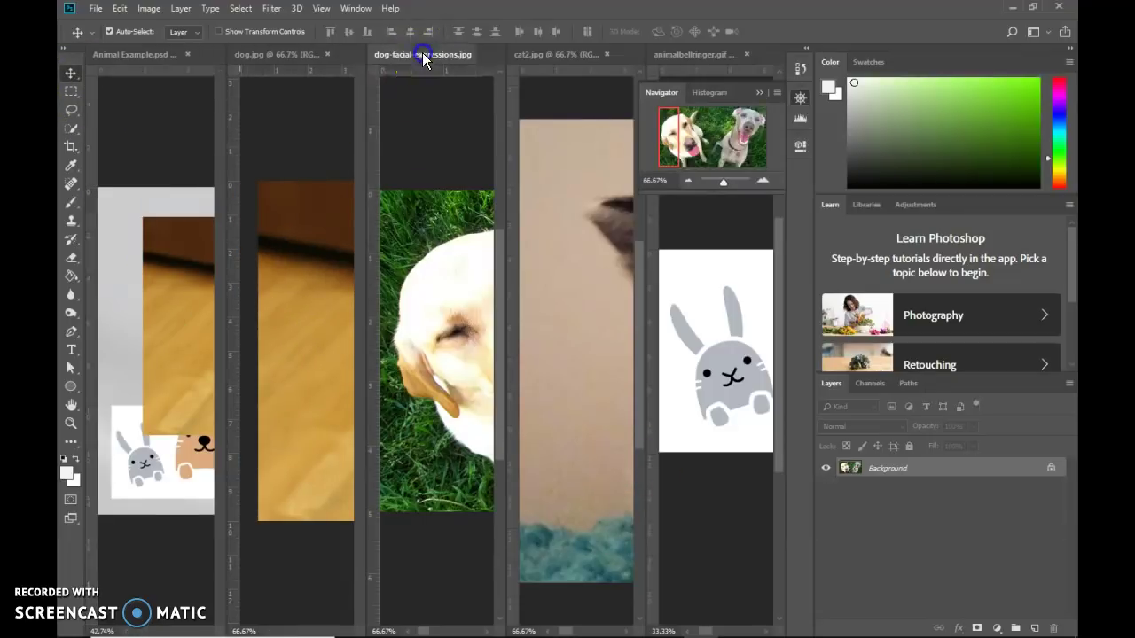
Create a text layer on the dog-facial-expressions photo.
click(807, 533)
key(t)
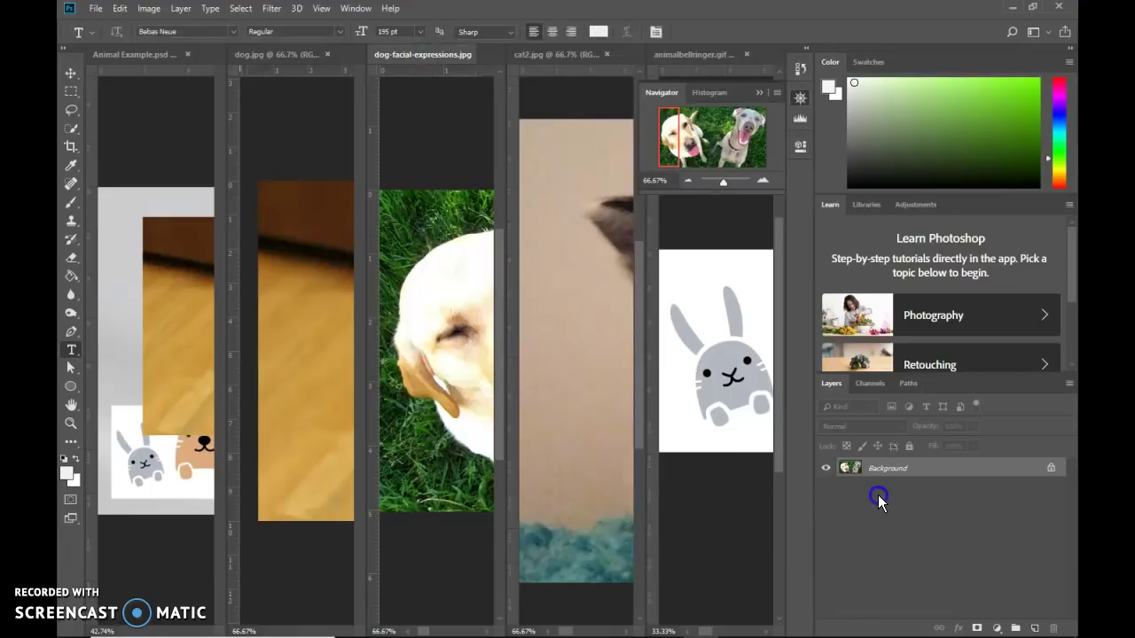
click(434, 316)
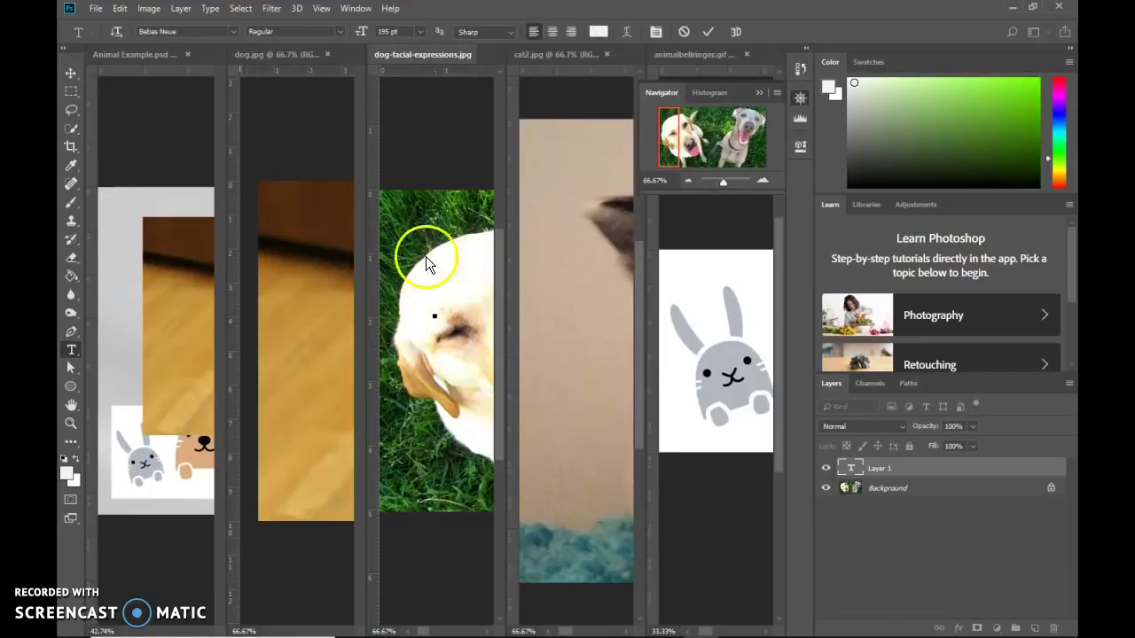
click(683, 31)
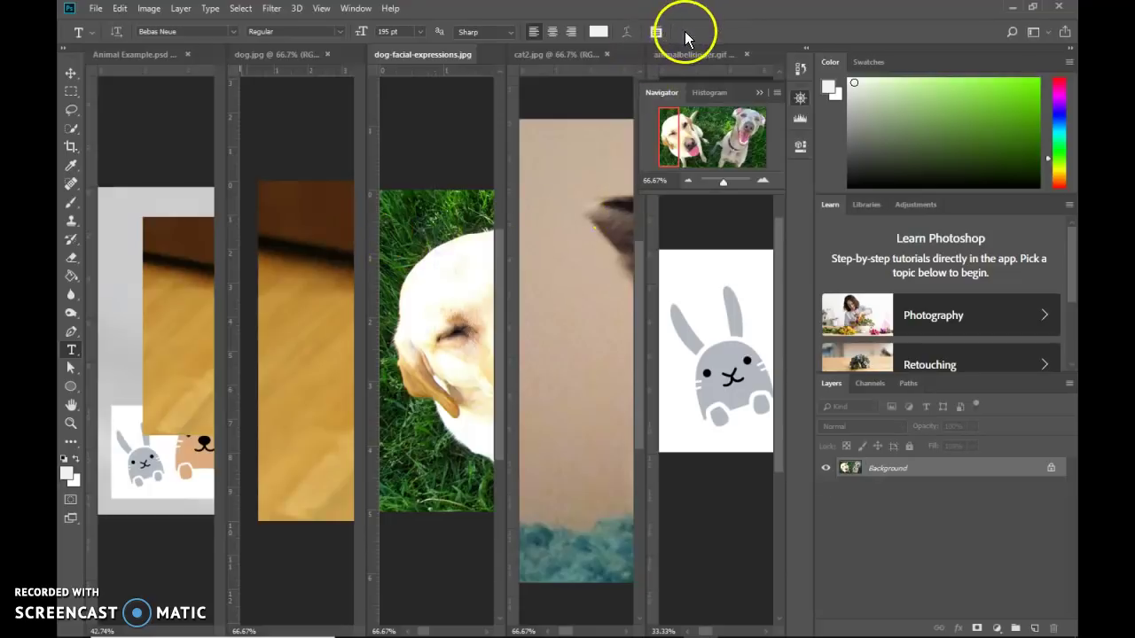
click(463, 339)
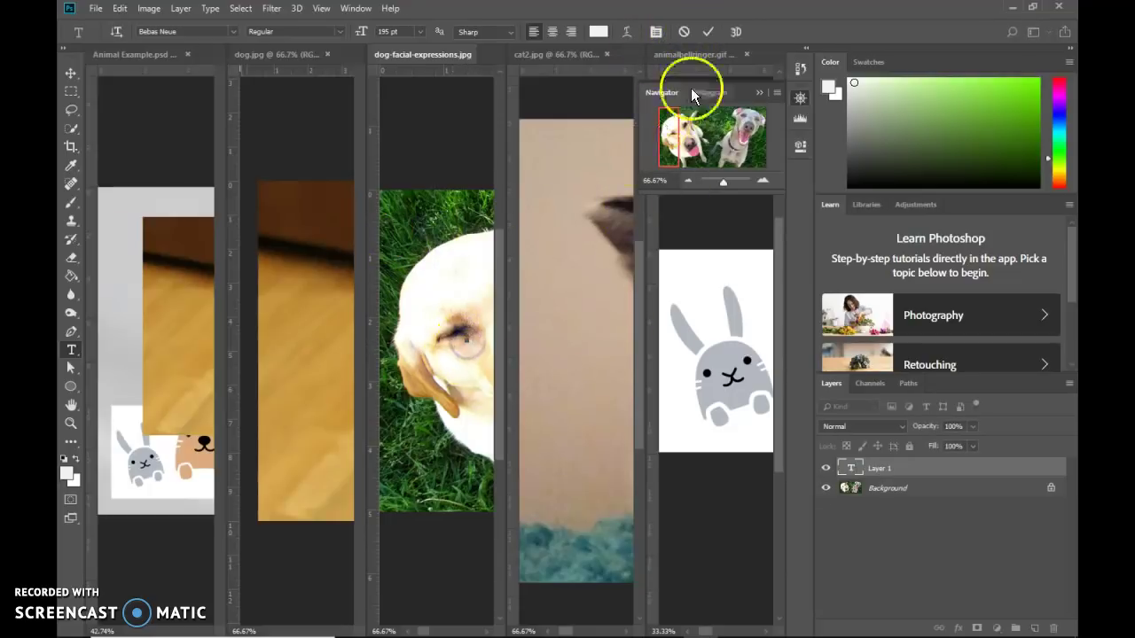
click(707, 31)
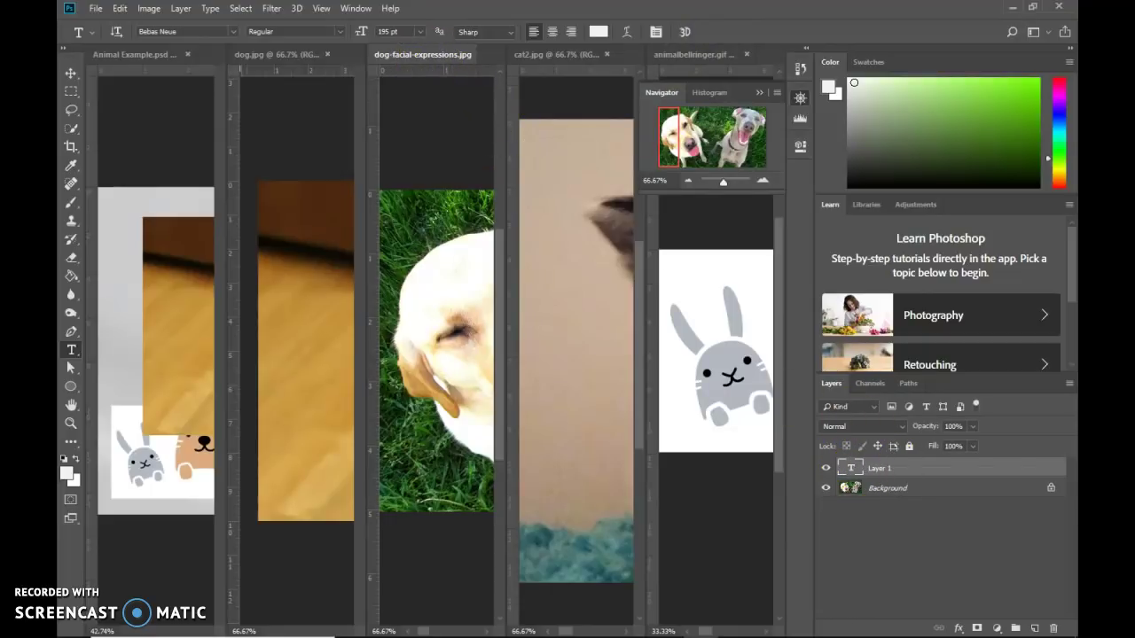
Delete the extra Layer 1 text layer and drag the two-dog photo into the collage.
click(75, 71)
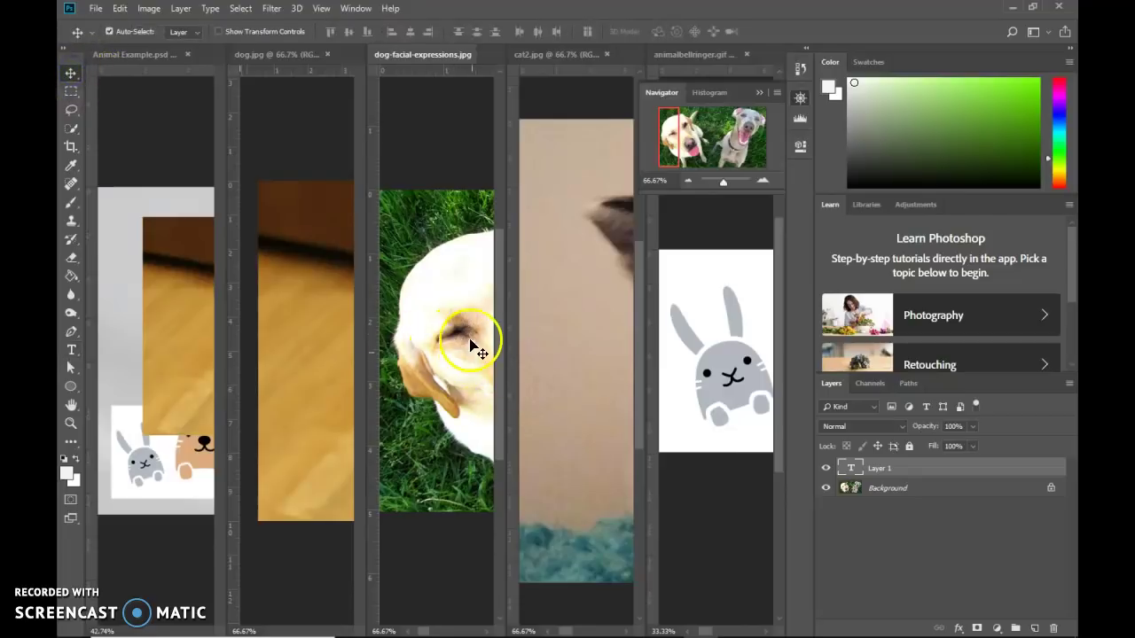
drag(470, 344, 469, 380)
drag(449, 316, 486, 406)
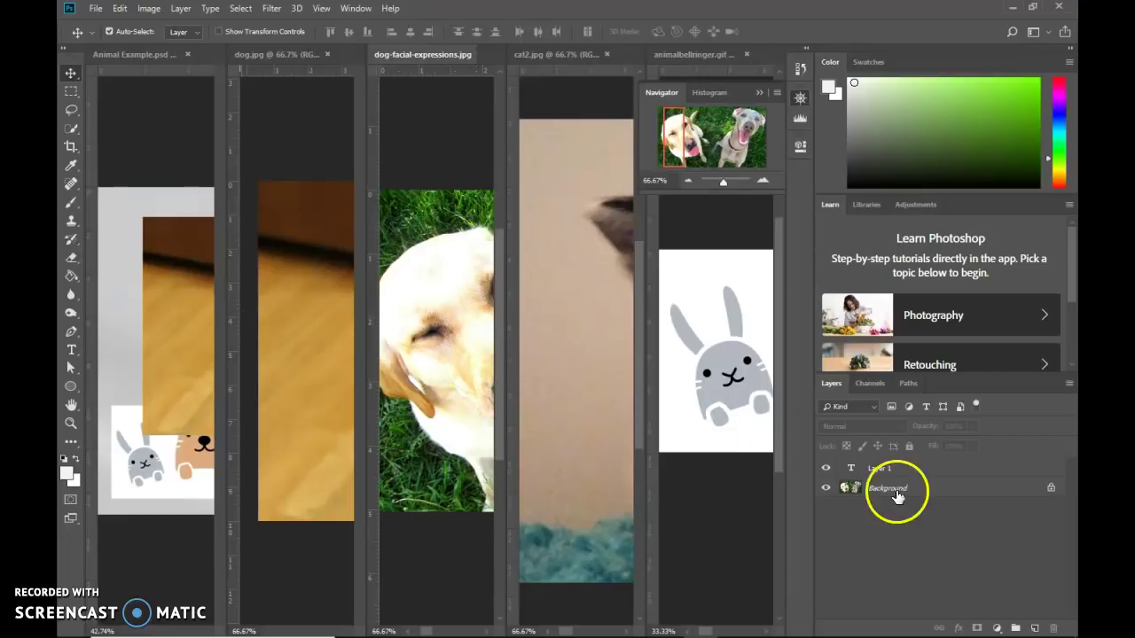
click(877, 470)
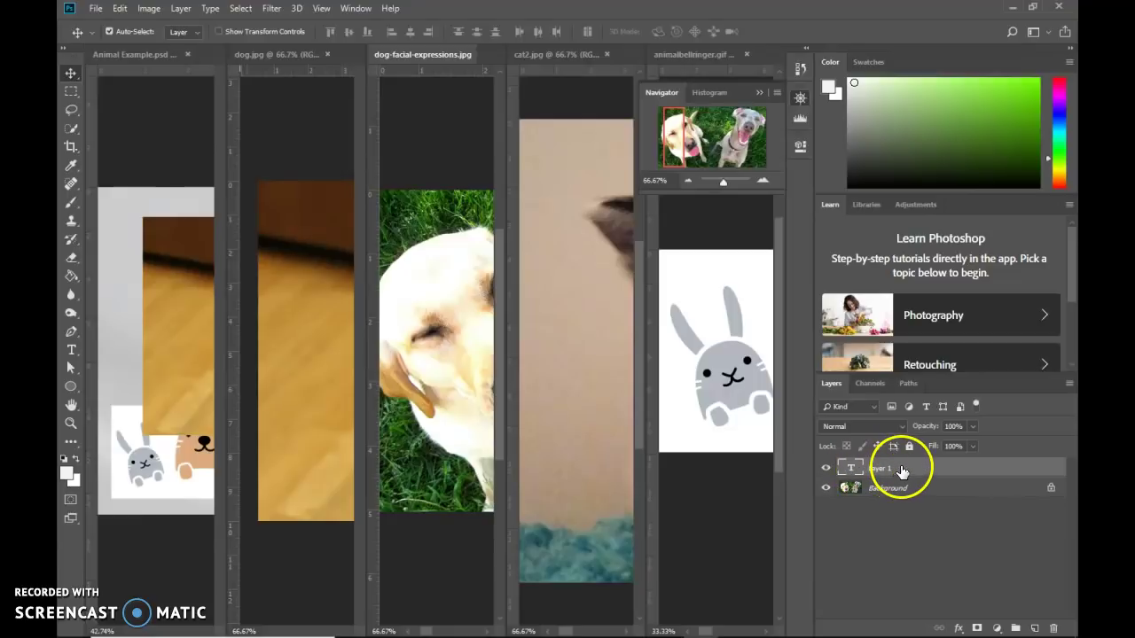
drag(902, 470, 1057, 630)
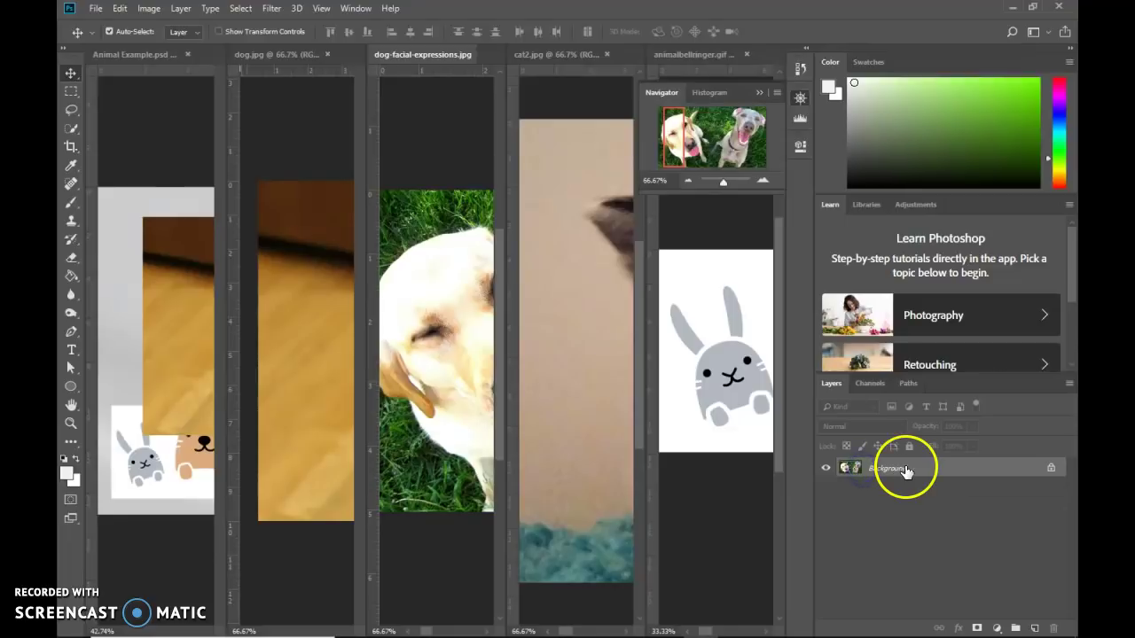
drag(359, 330, 169, 310)
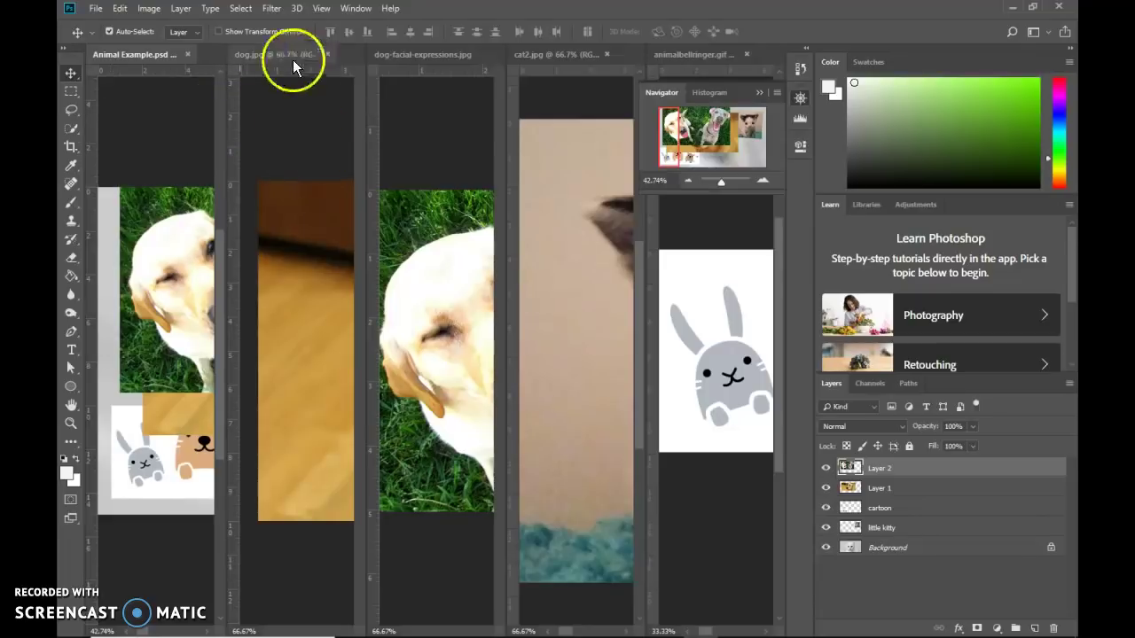
Consolidate all images to tabs and cycle through them back to Animal Example.psd.
click(355, 8)
mouse_move(355, 25)
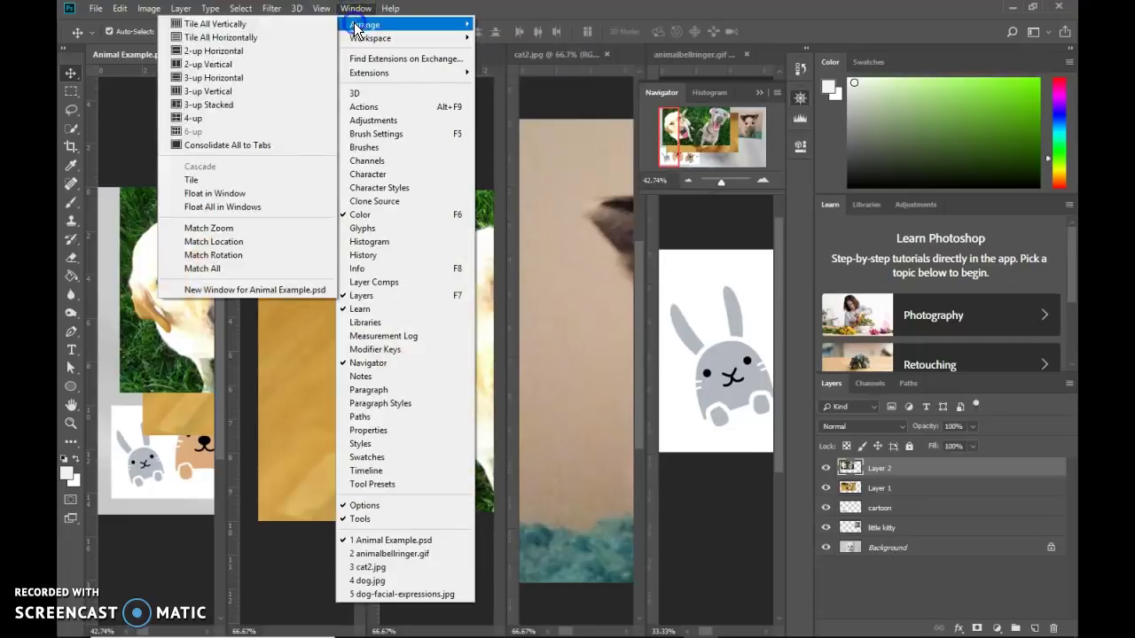
click(245, 150)
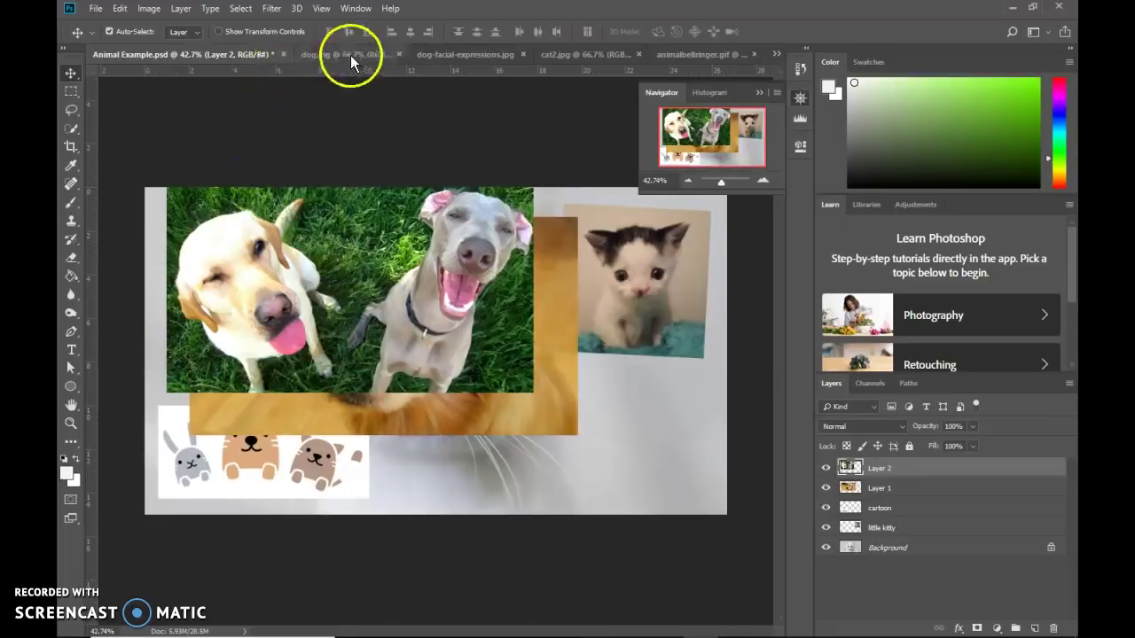
click(350, 55)
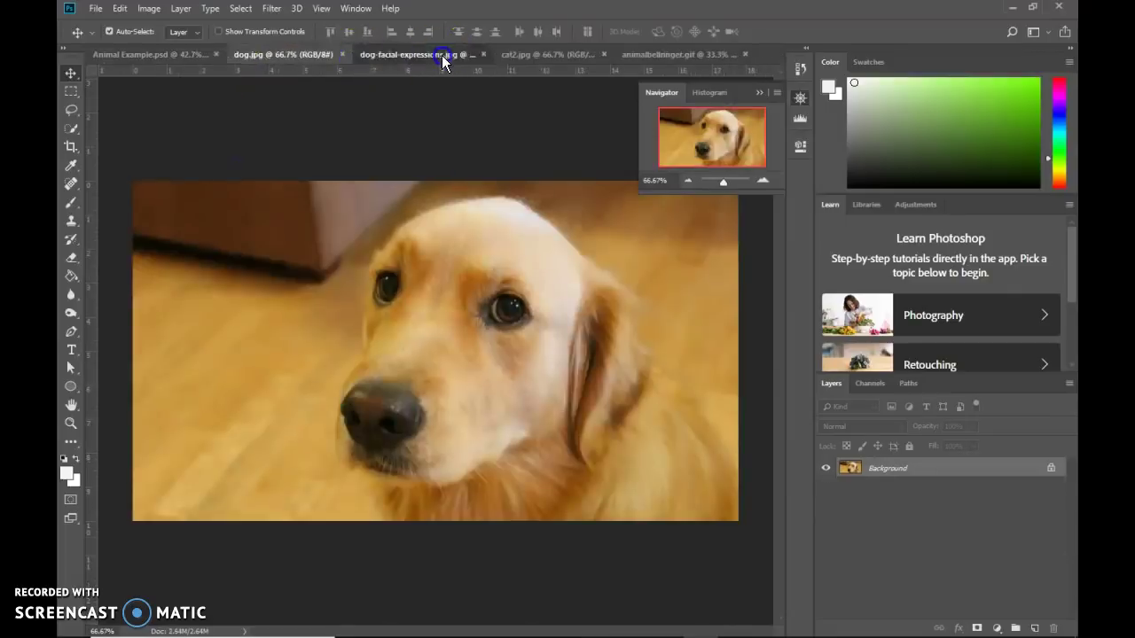
click(550, 54)
click(673, 54)
click(140, 54)
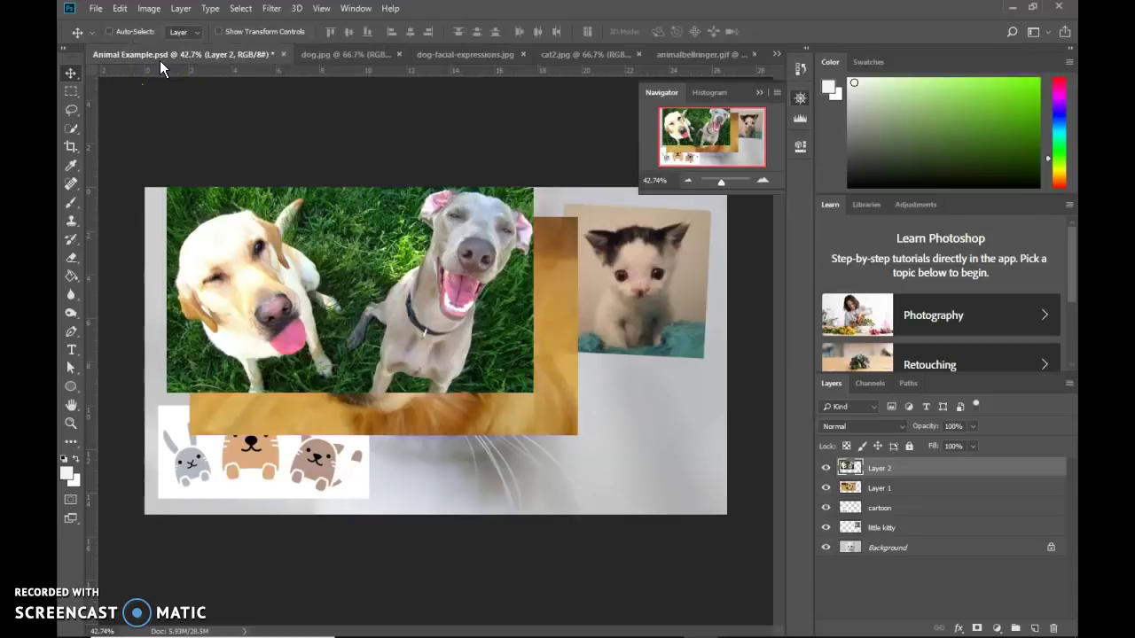
Save, then scale the two-dog photo to about 57% and place it lower right.
key(ctrl+s)
click(153, 72)
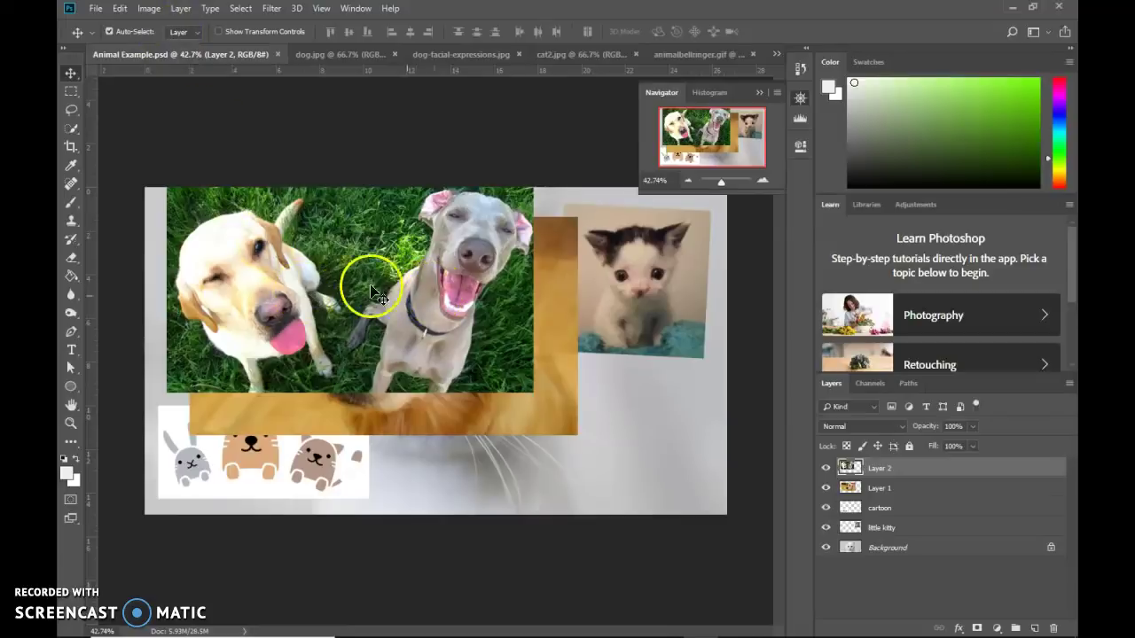
drag(365, 277, 425, 354)
key(ctrl+t)
click(590, 250)
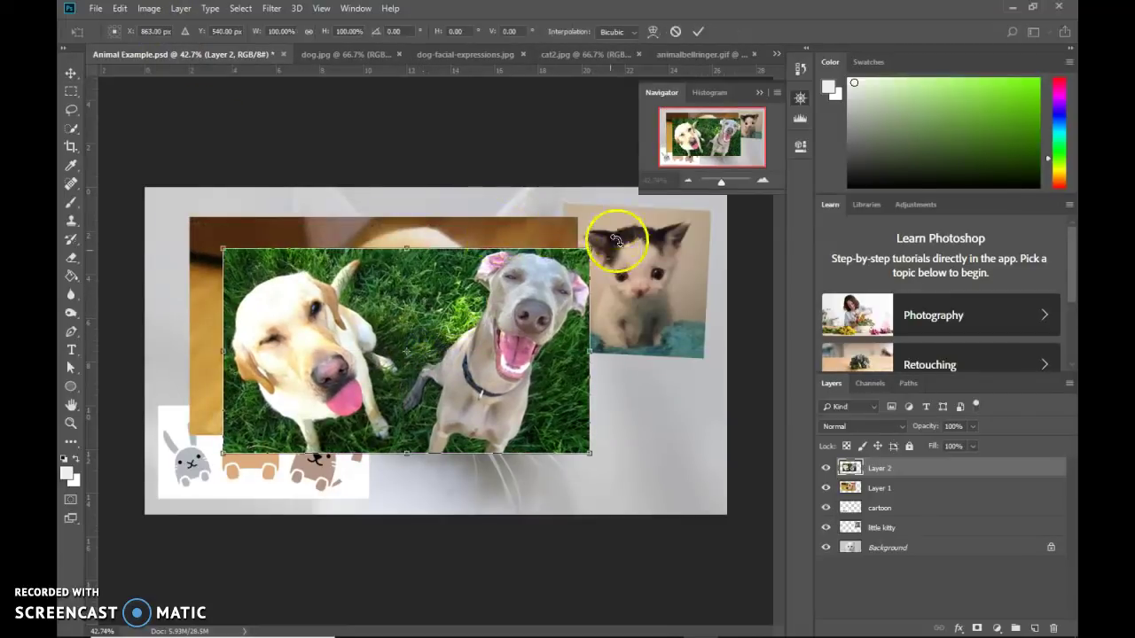
drag(590, 250, 431, 338)
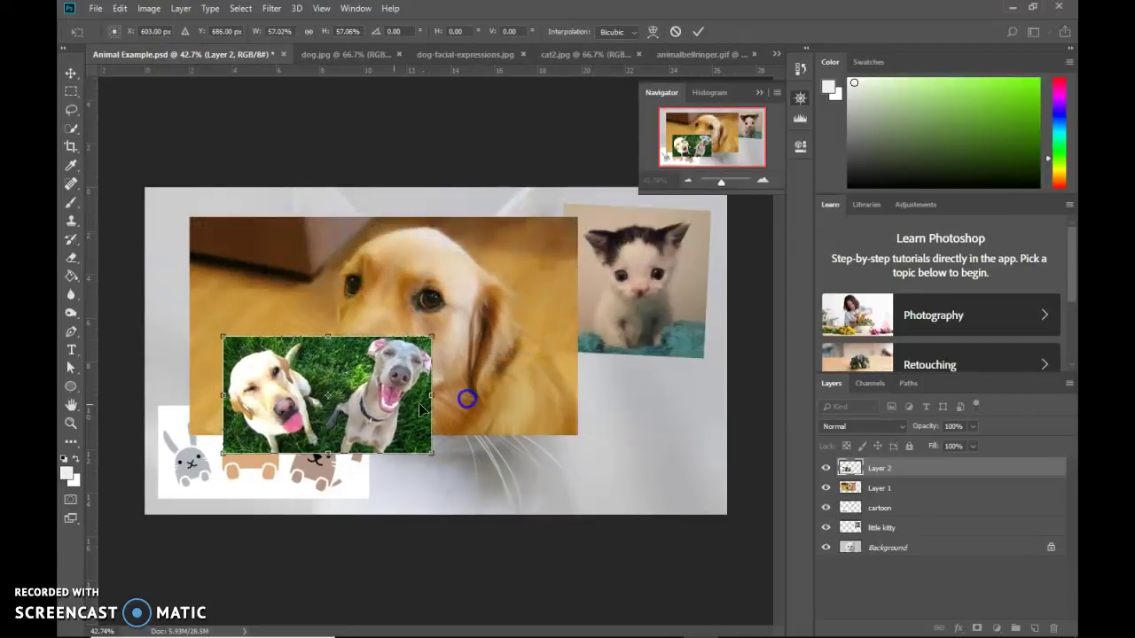
drag(393, 400, 642, 452)
key(Return)
Scale the golden retriever photo to about 58% and move it to the top left.
click(422, 296)
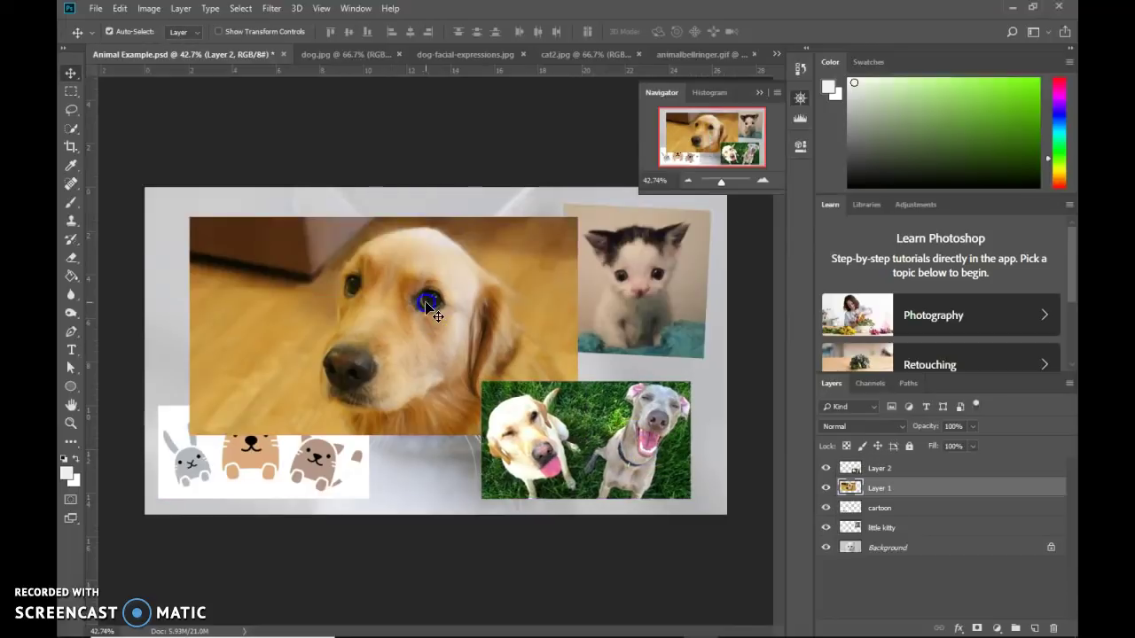
key(ctrl+t)
drag(596, 227, 420, 312)
drag(398, 429, 337, 297)
double_click(282, 263)
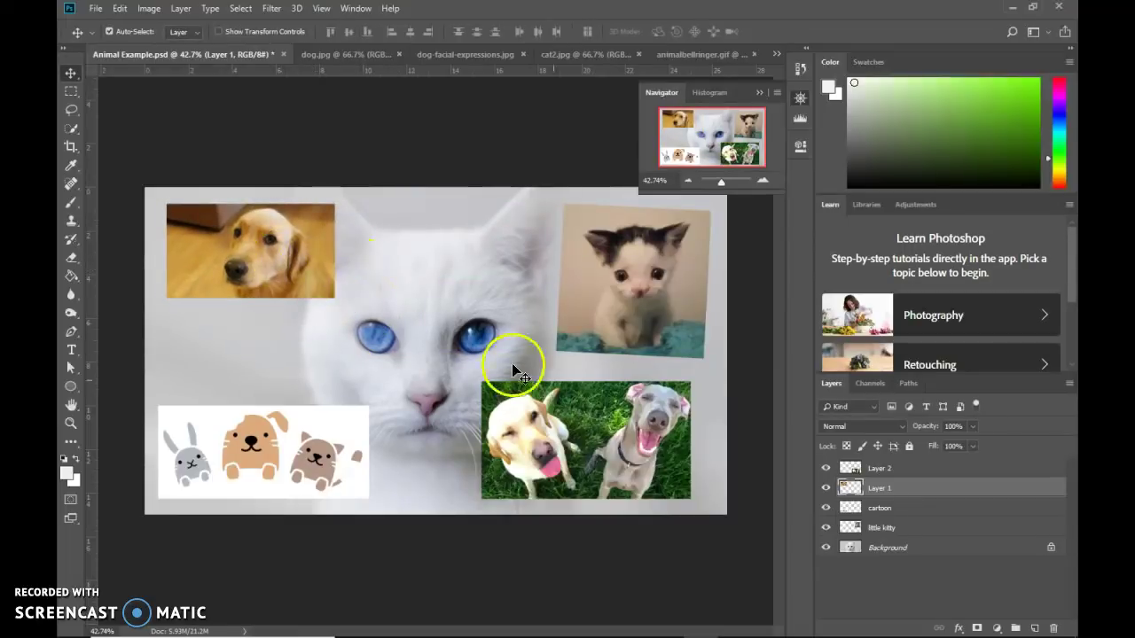
Convert the Background layer into a regular layer named 'gray cat' and test moving it.
click(892, 548)
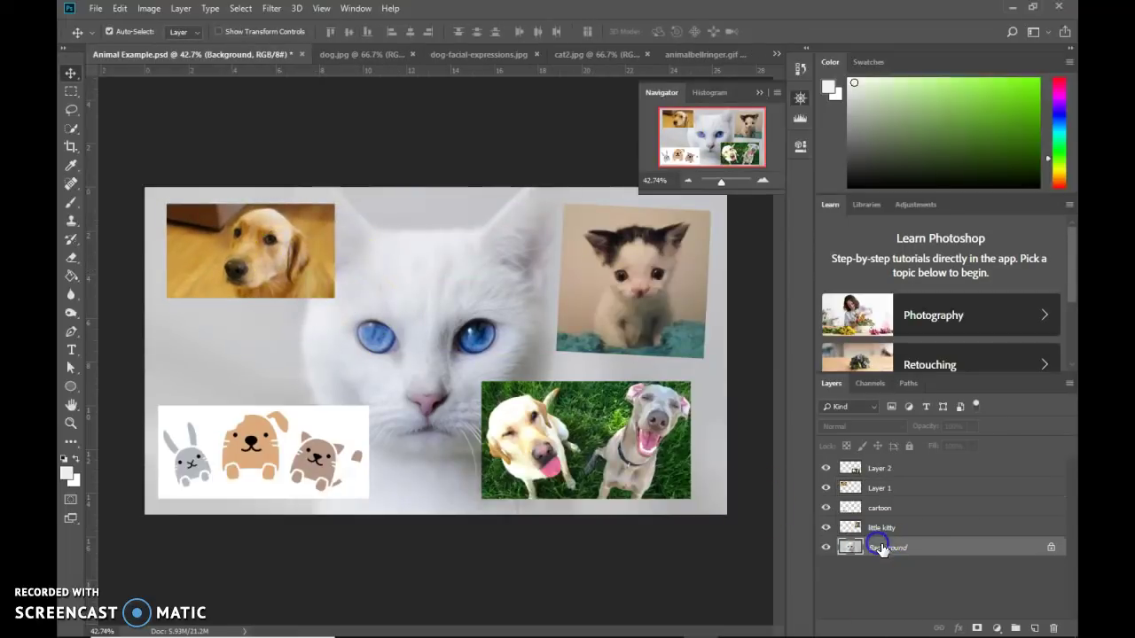
click(915, 549)
double_click(886, 548)
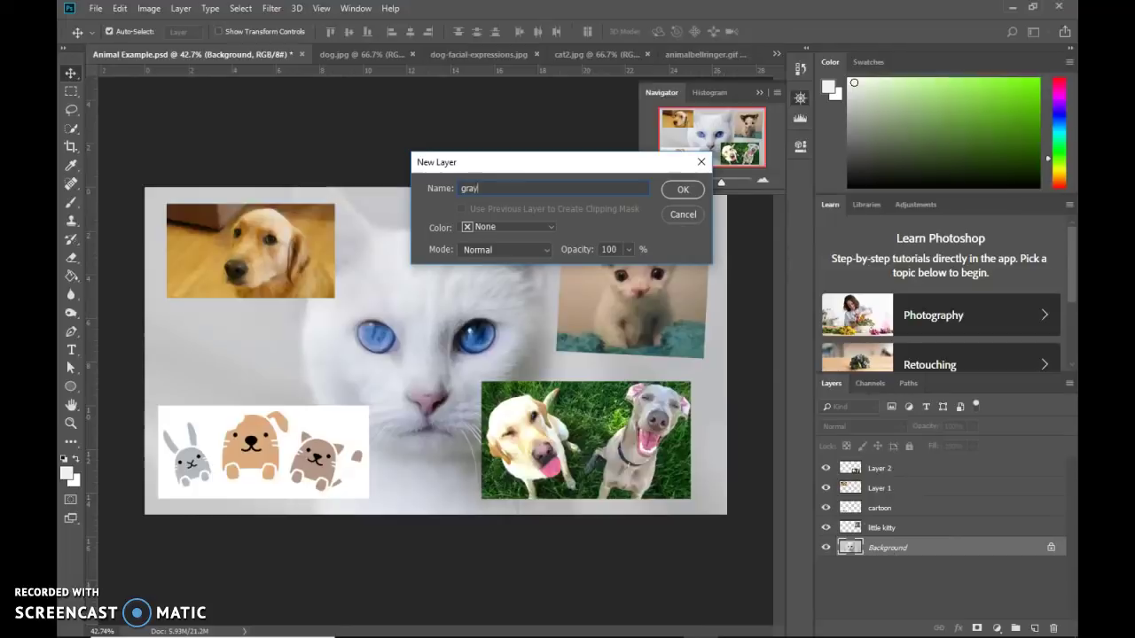
text(gray cat)
key(Return)
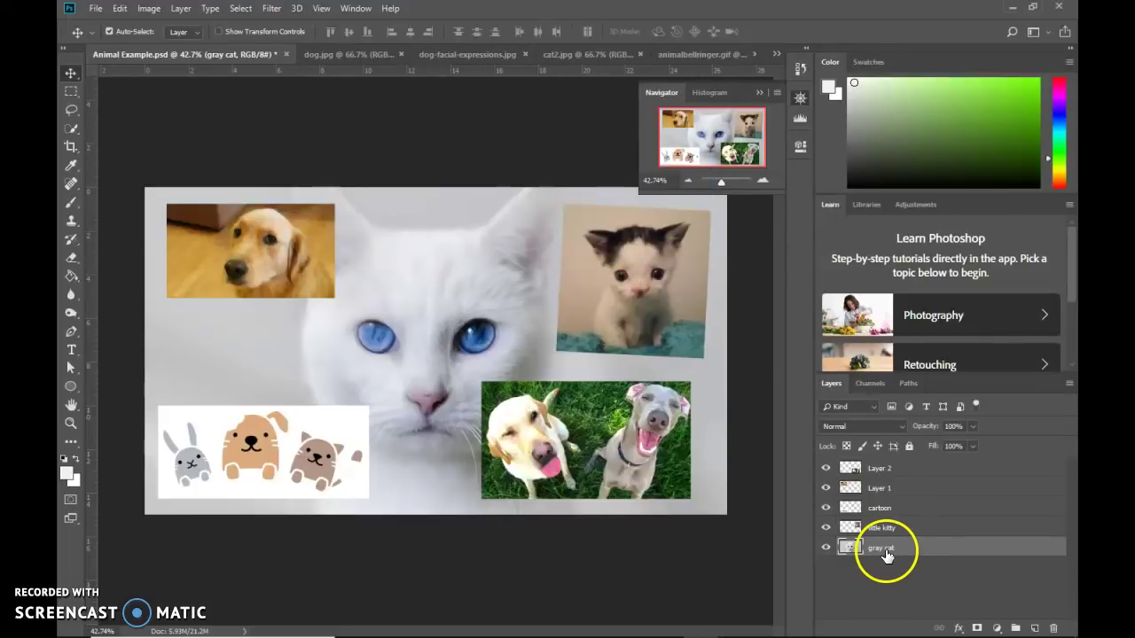
drag(408, 299, 365, 419)
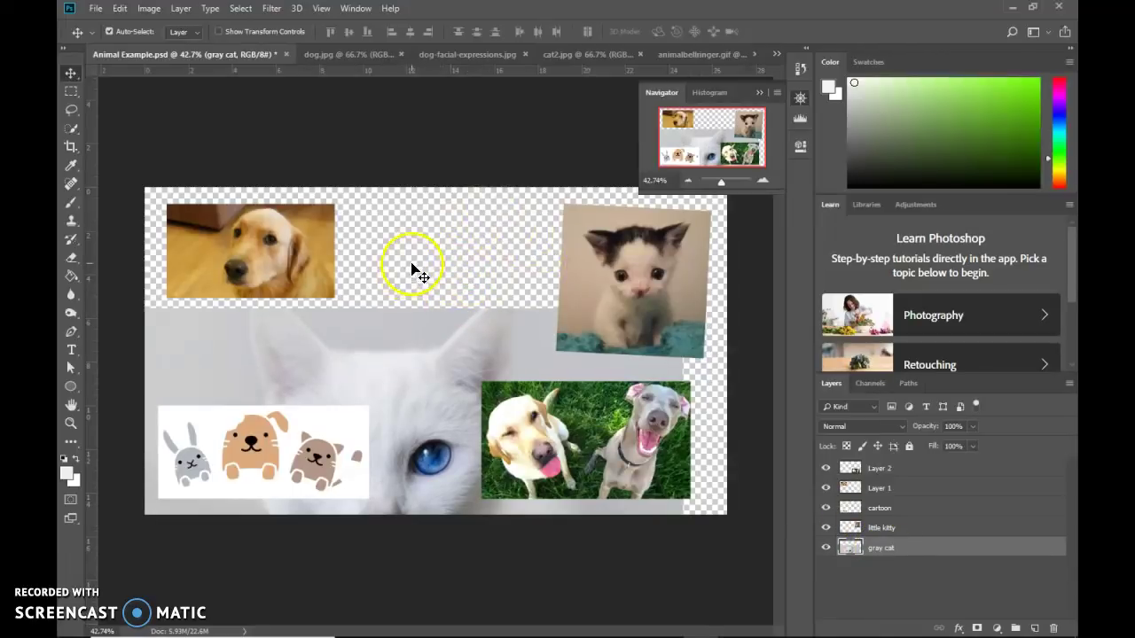
drag(413, 268, 416, 262)
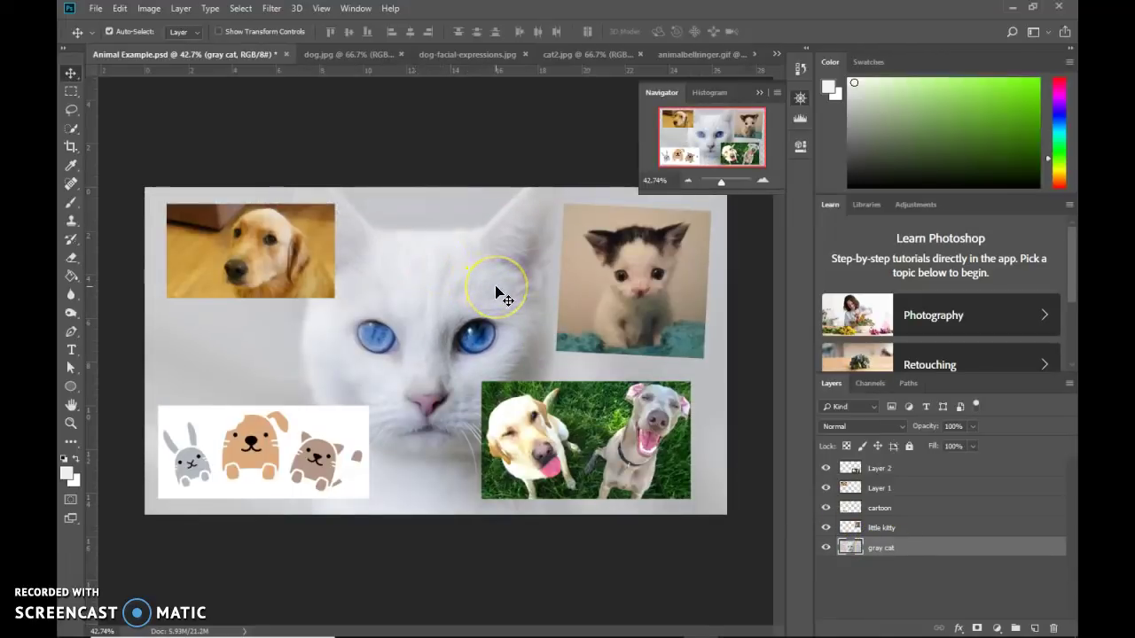
Set Canvas Size to 28.667 inches wide by 17 inches high.
click(435, 190)
click(148, 10)
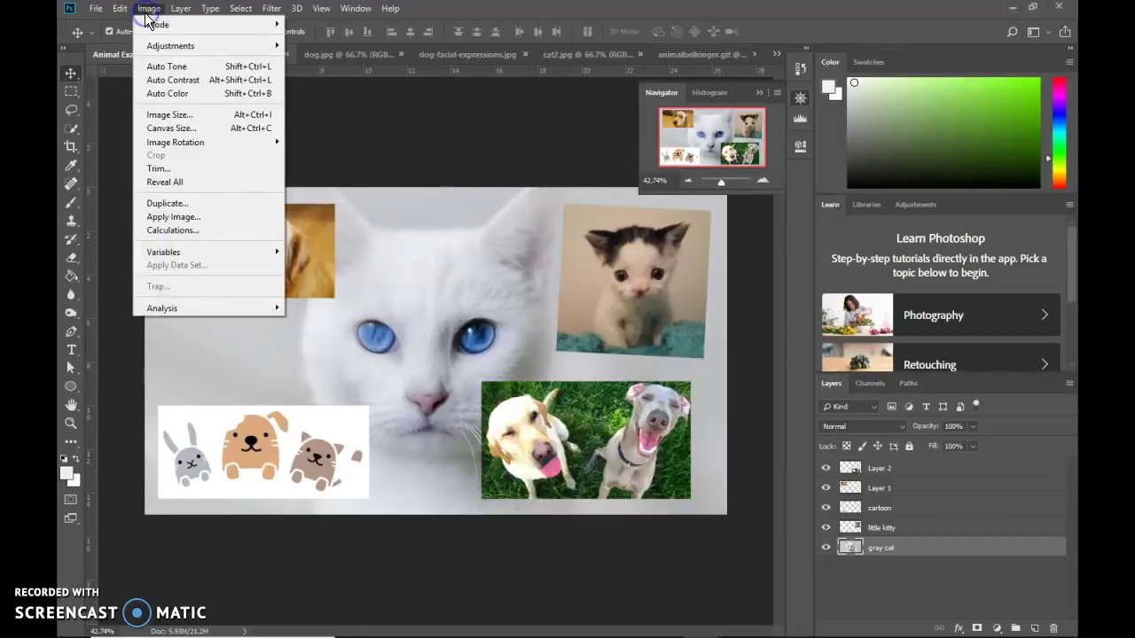
click(190, 133)
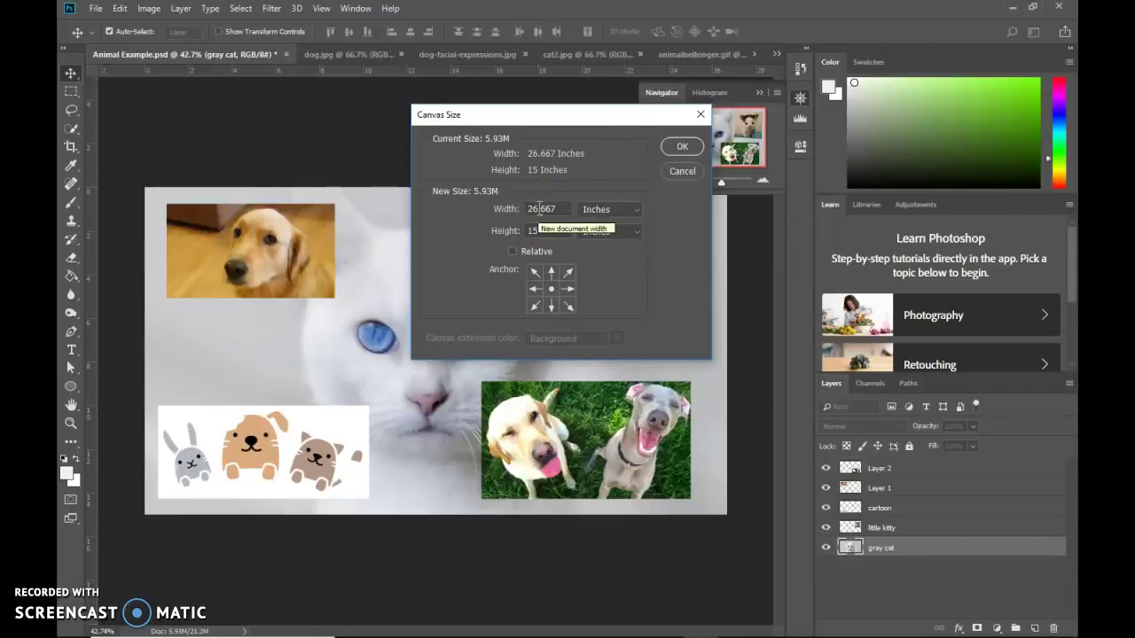
click(534, 207)
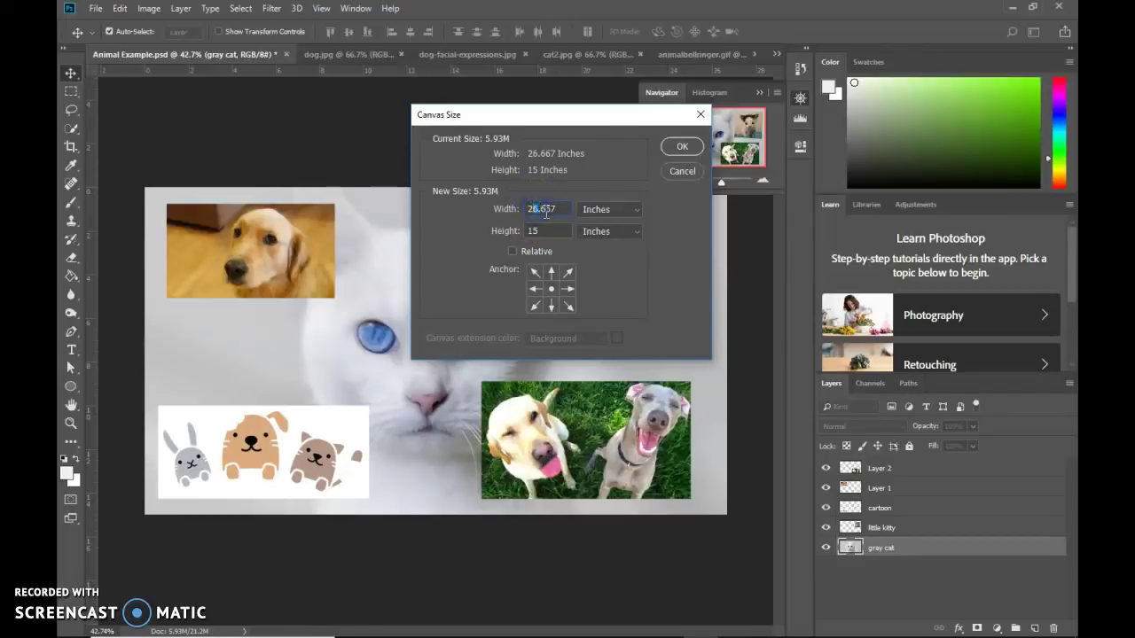
text(28)
double_click(536, 231)
text(17)
click(681, 147)
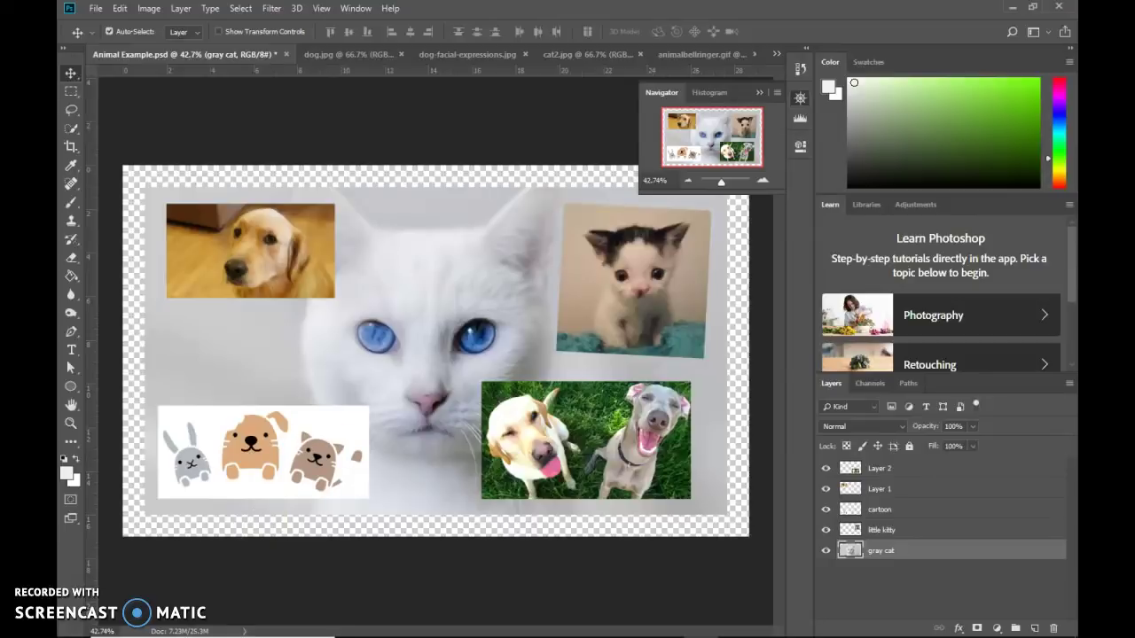
Crop dog.jpg to a tight, near-square frame around the golden retriever's face.
click(363, 51)
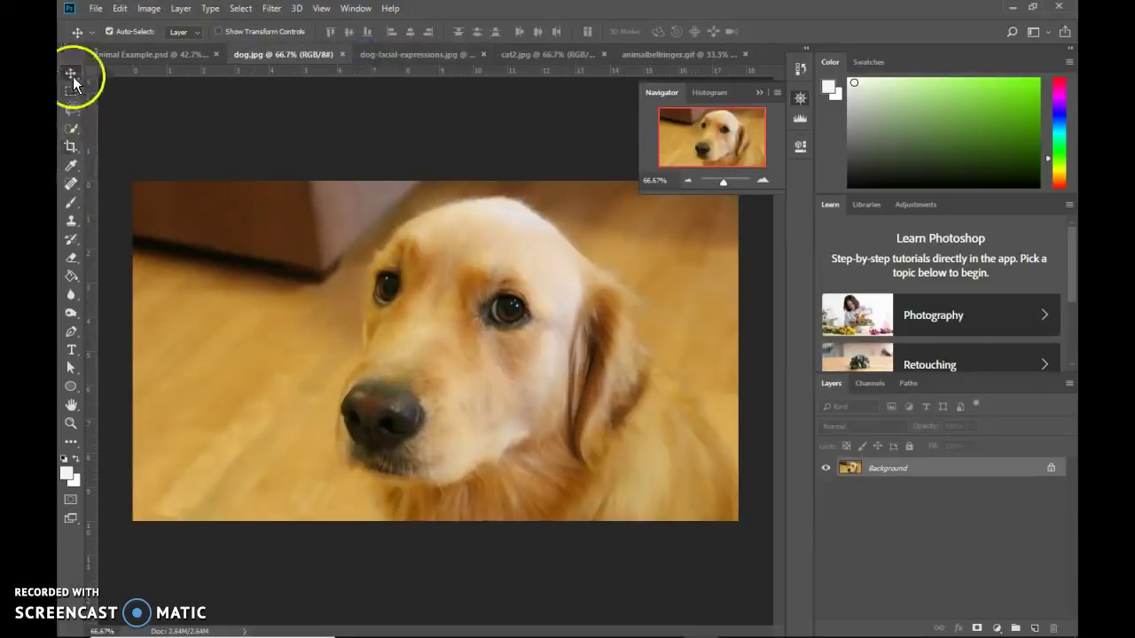
click(71, 148)
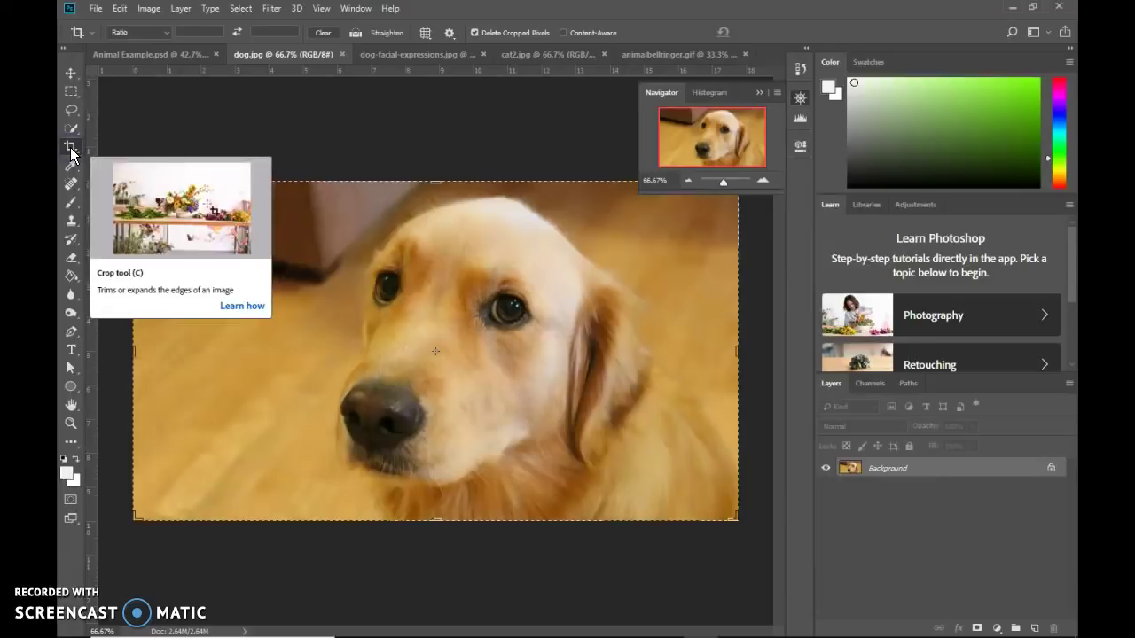
drag(329, 197, 622, 484)
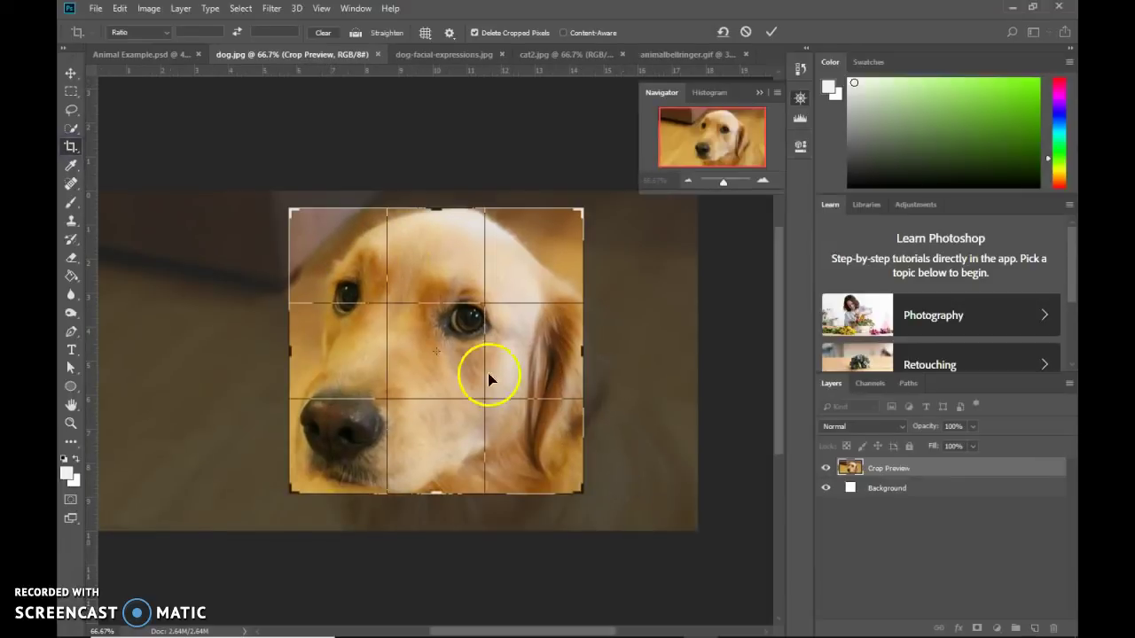
click(746, 32)
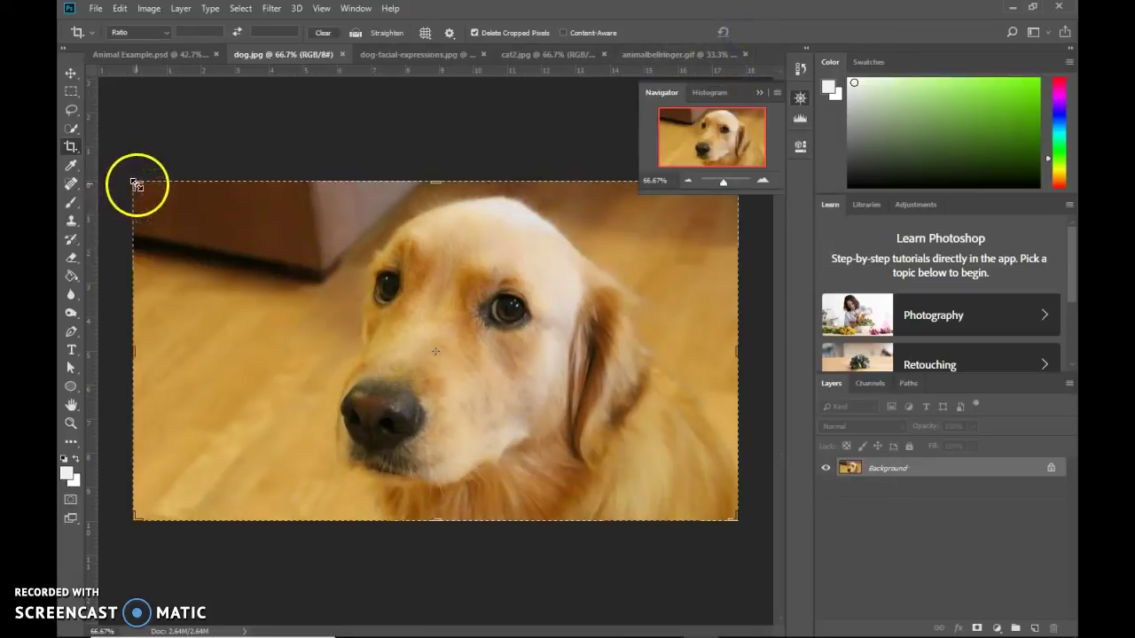
drag(134, 185, 228, 184)
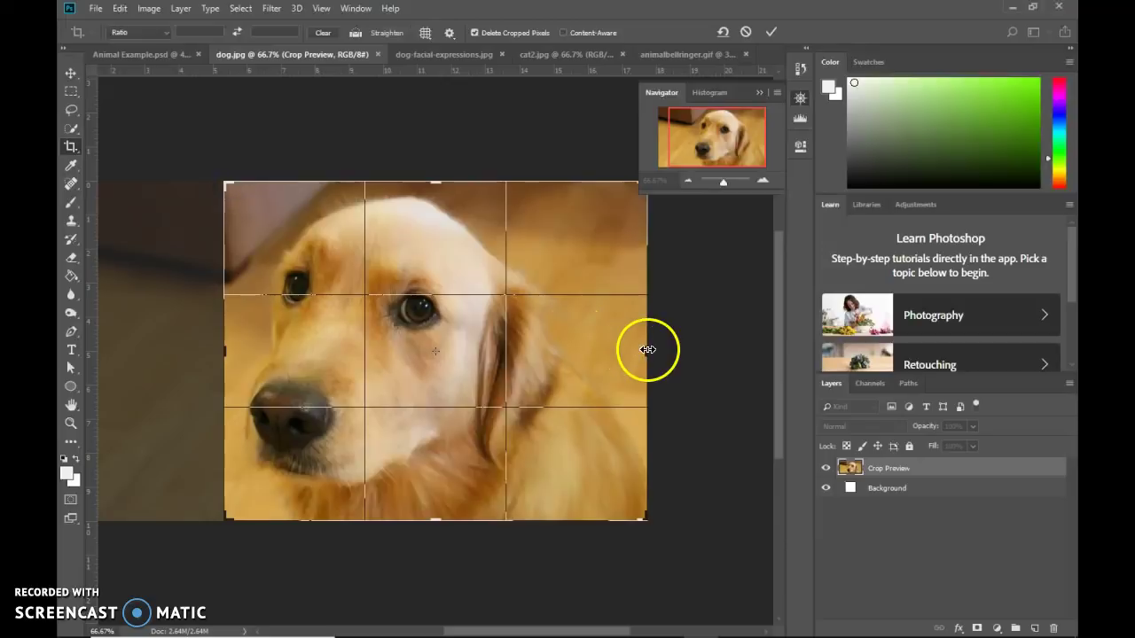
drag(649, 350, 594, 362)
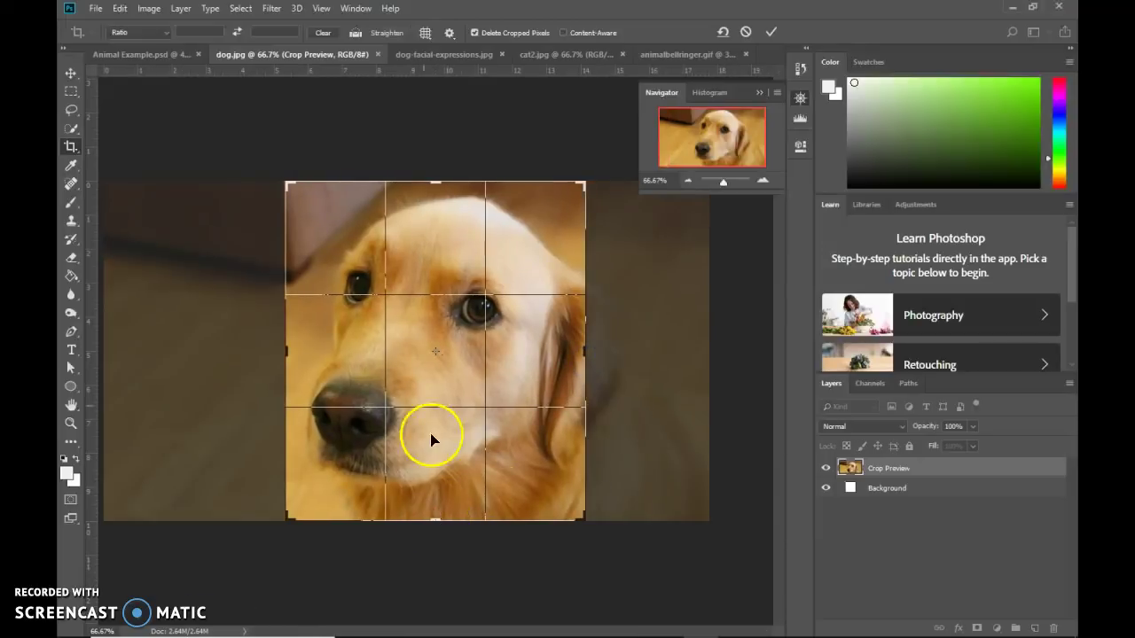
drag(335, 223, 312, 222)
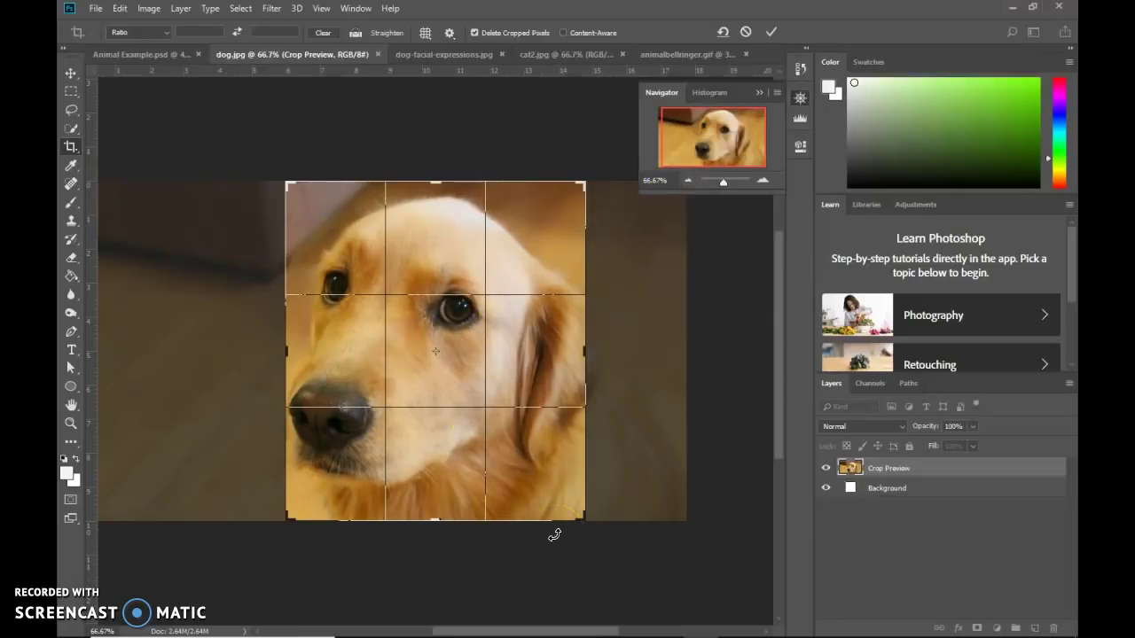
drag(567, 524, 582, 517)
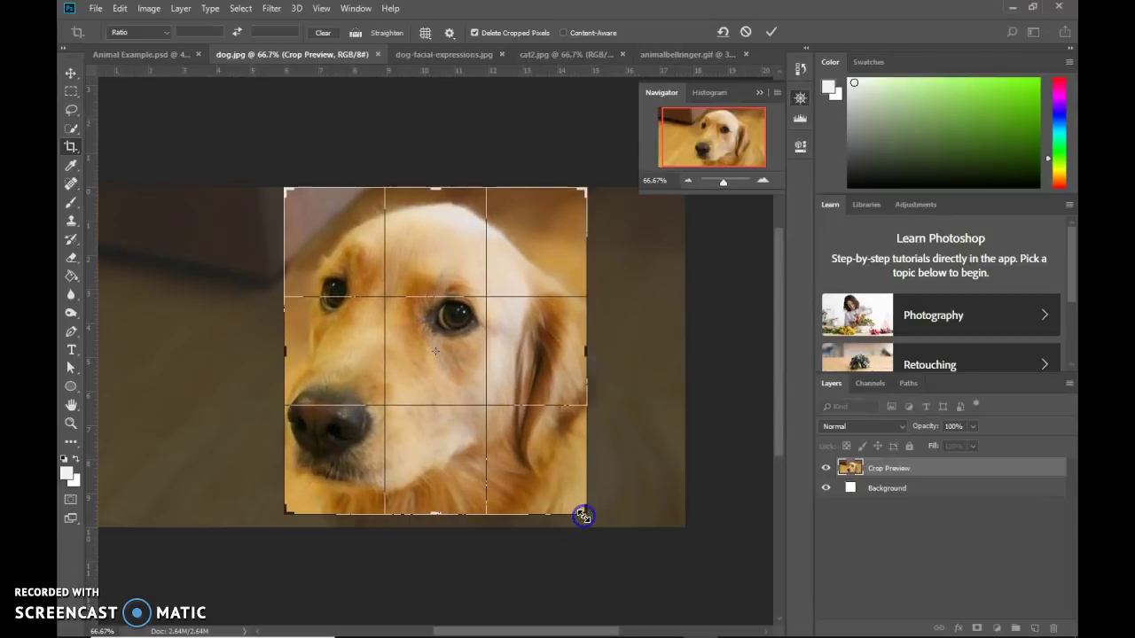
click(770, 31)
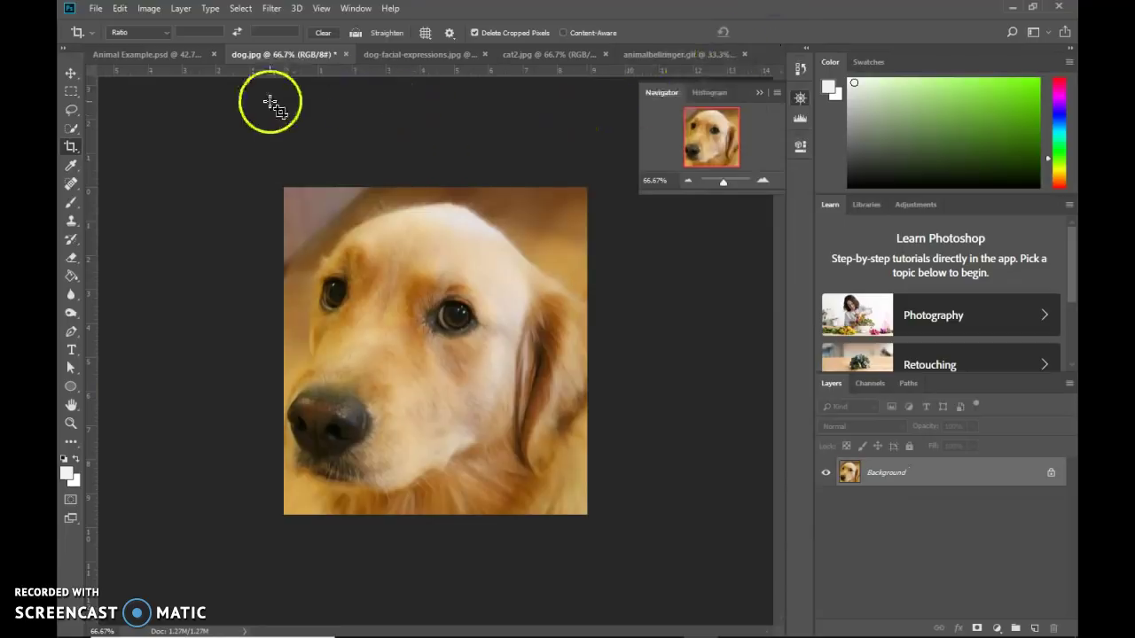
Drag the cropped dog from dog.jpg into the Animal Example collage as a new layer.
drag(284, 54, 337, 101)
click(71, 72)
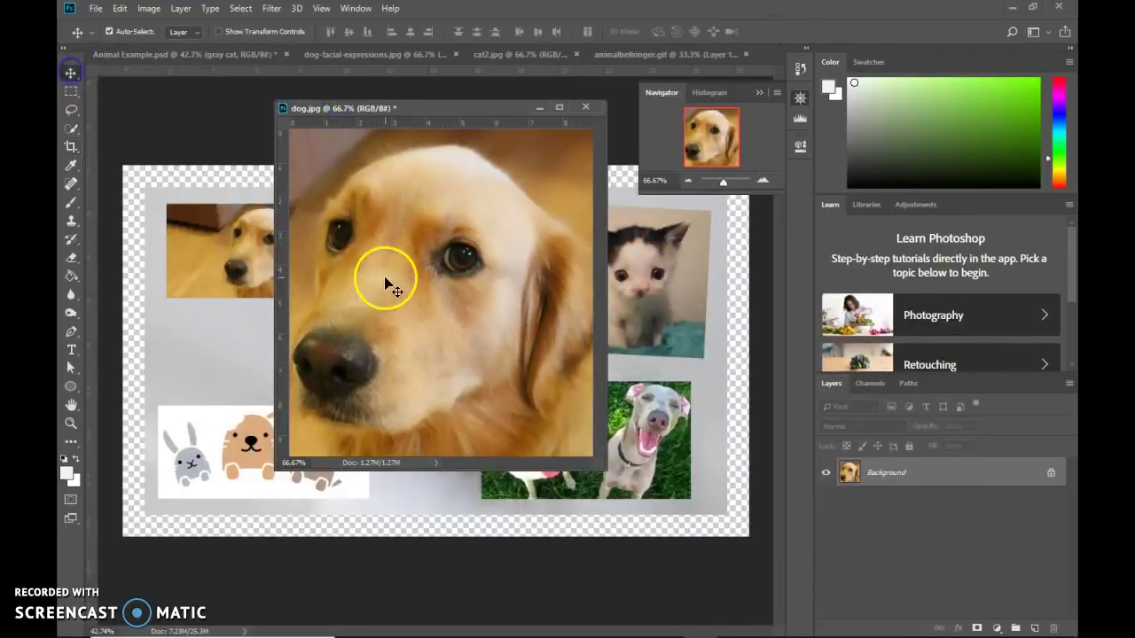
drag(384, 278, 221, 324)
drag(497, 114, 553, 63)
click(164, 55)
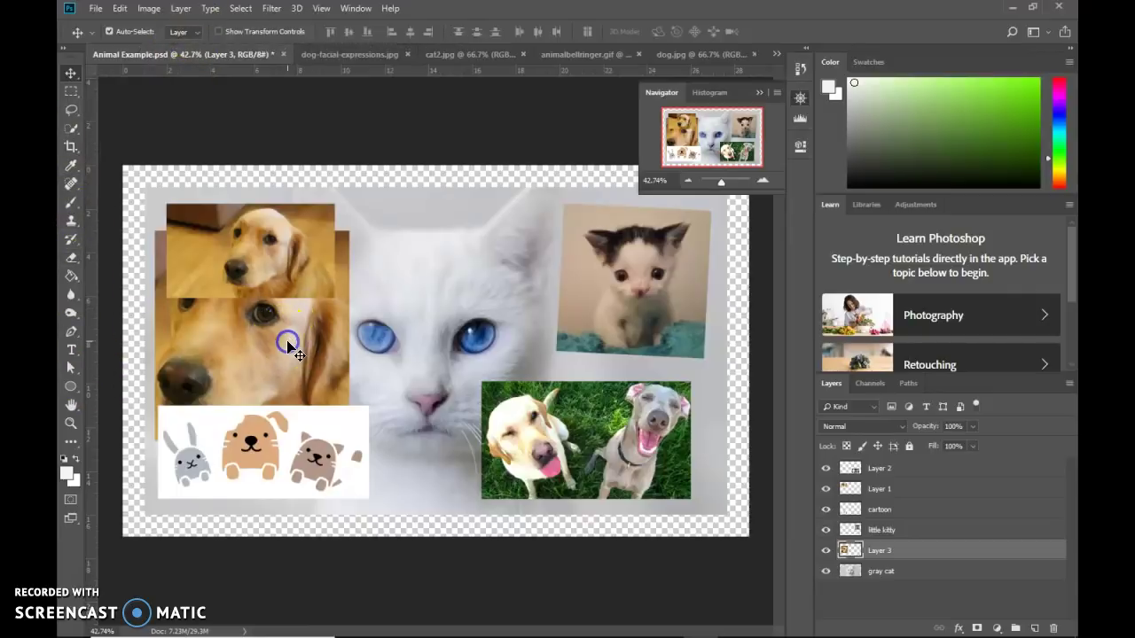
Scale Layer 3's dog to about 44% and tilt it just below the top dog photo.
key(ctrl+t)
drag(353, 231, 242, 329)
drag(254, 288, 226, 302)
key(Return)
click(106, 252)
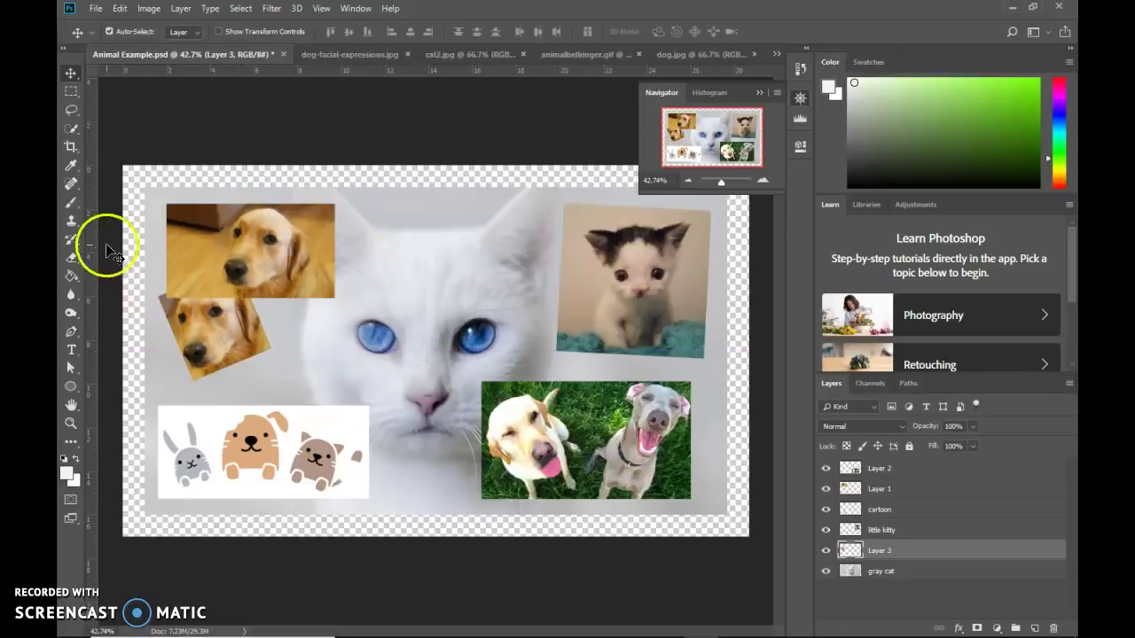
Choose the Type tool and set a green text colour.
click(71, 352)
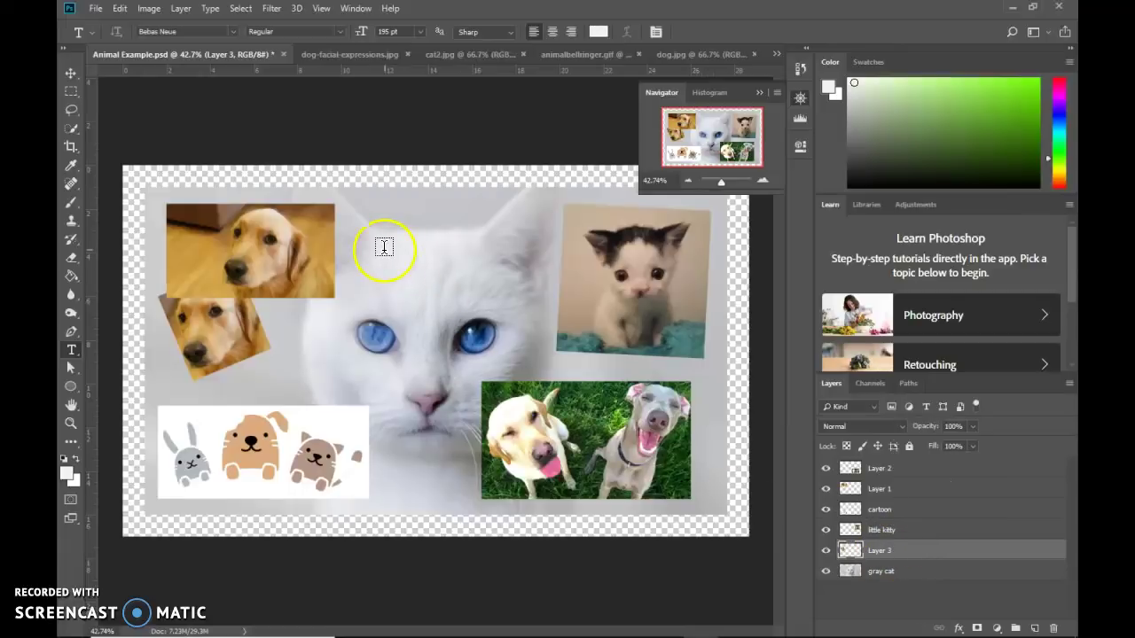
click(600, 31)
drag(309, 380, 262, 453)
click(455, 341)
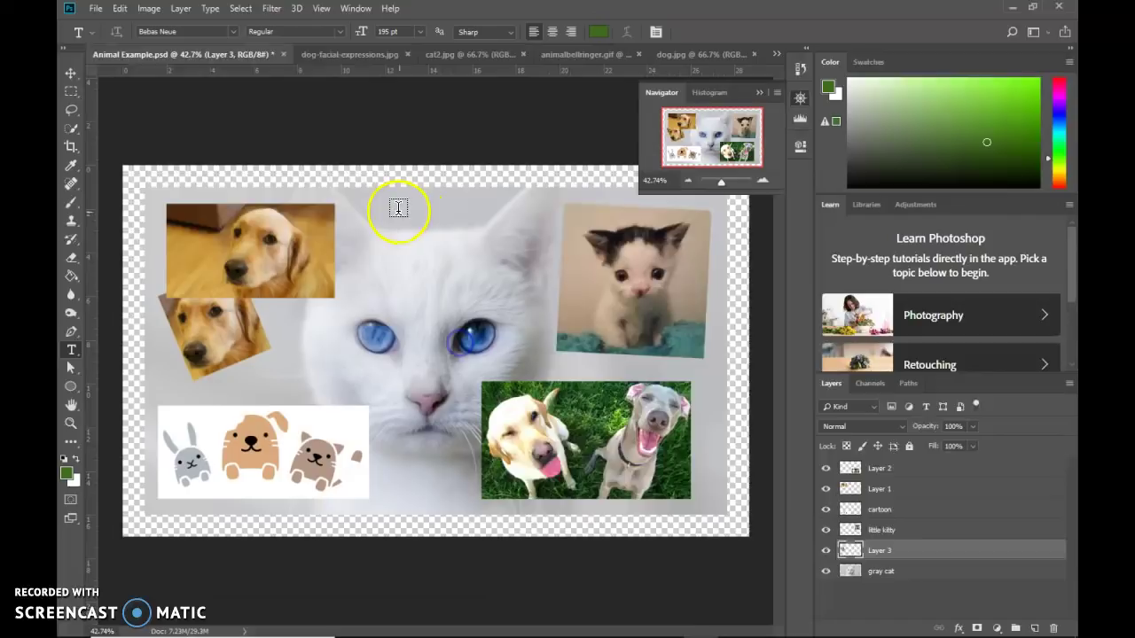
Type KITTY near the top of the collage and style it Algerian at 276 pt.
click(504, 255)
text(K)
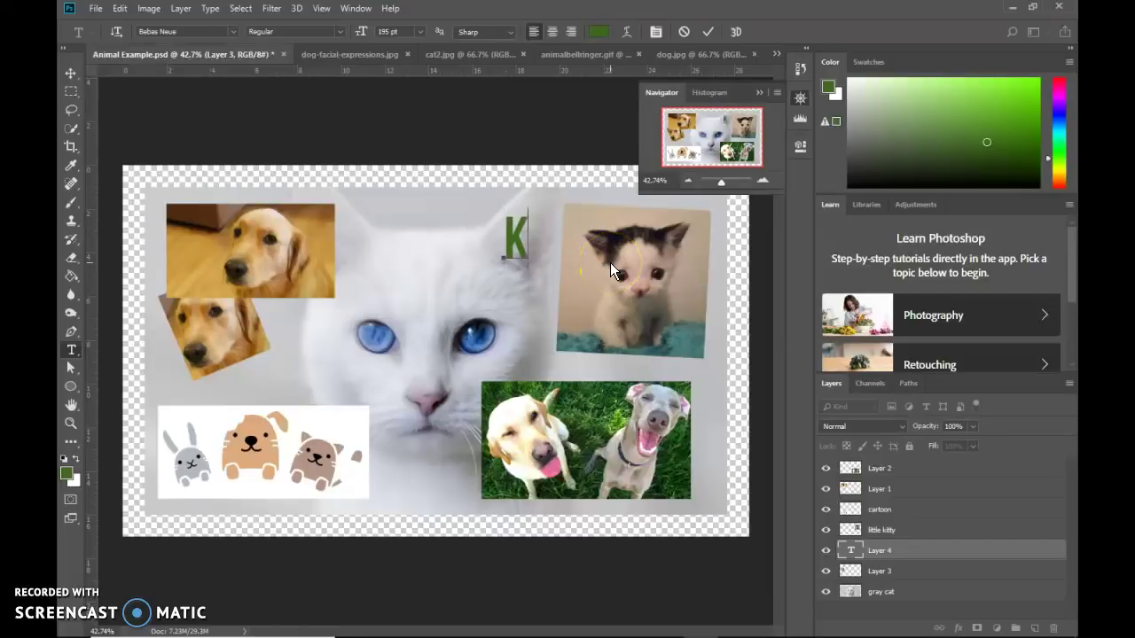
text(IT)
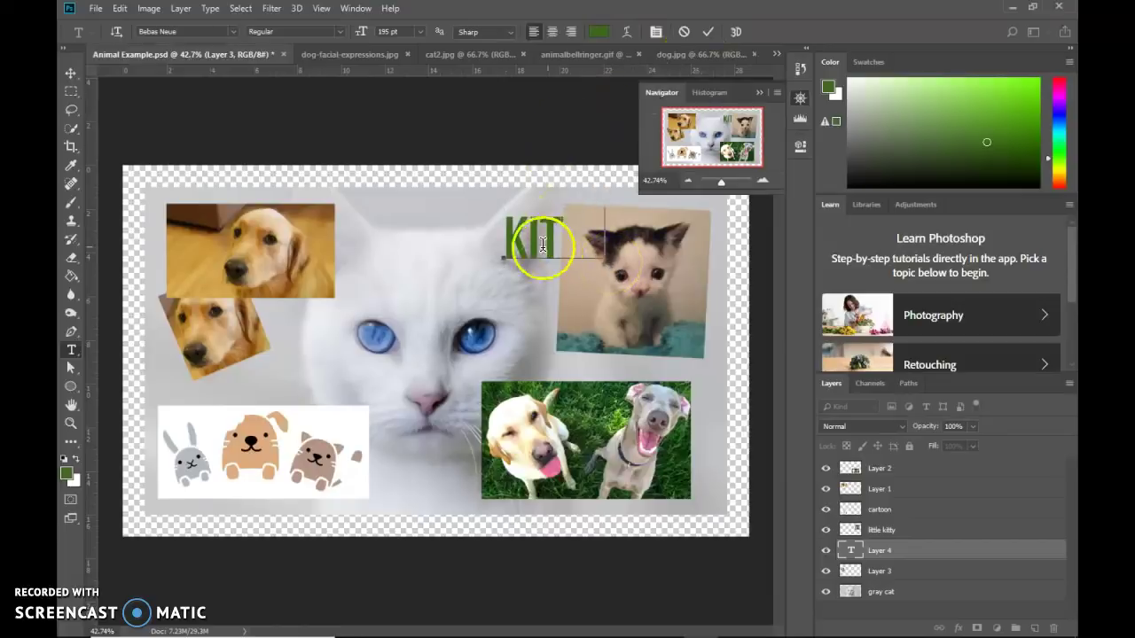
double_click(539, 243)
double_click(536, 240)
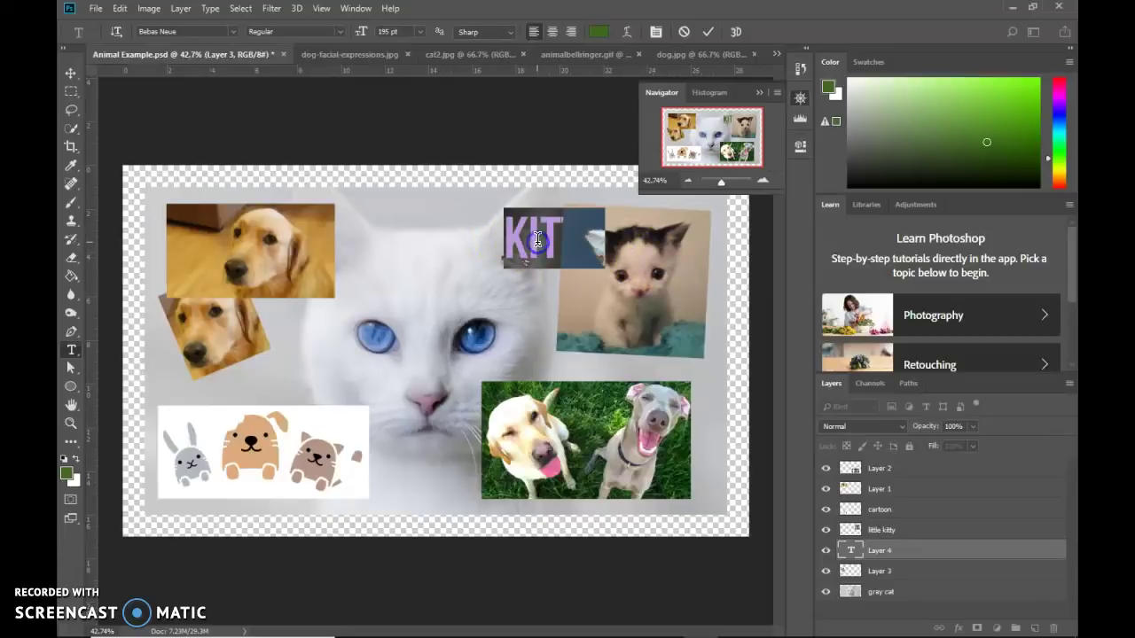
drag(361, 33, 420, 44)
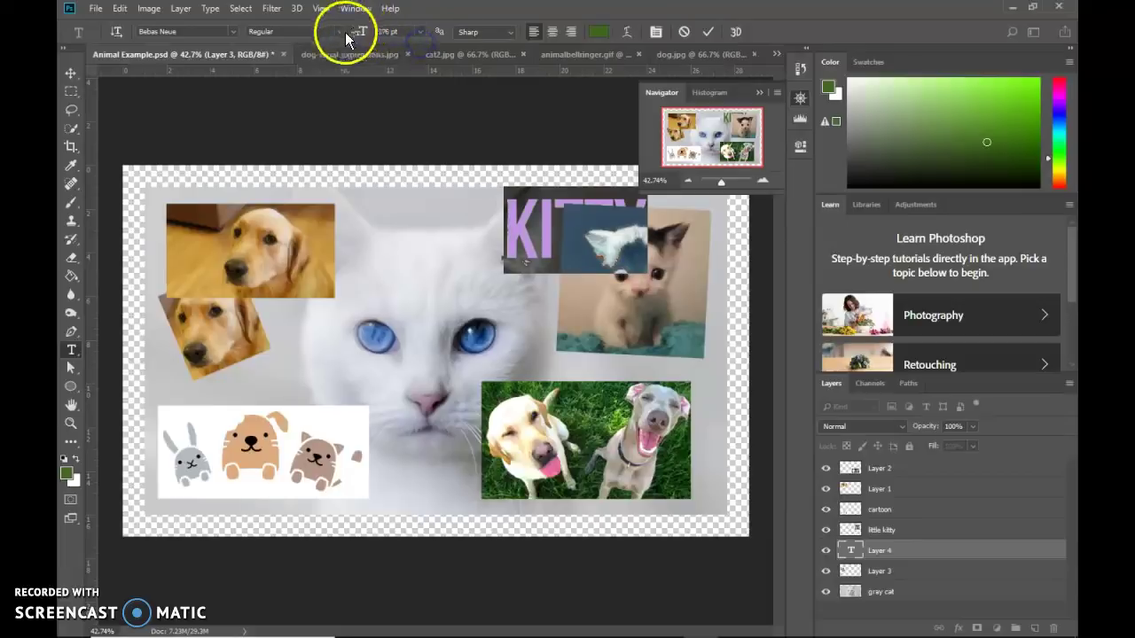
click(233, 33)
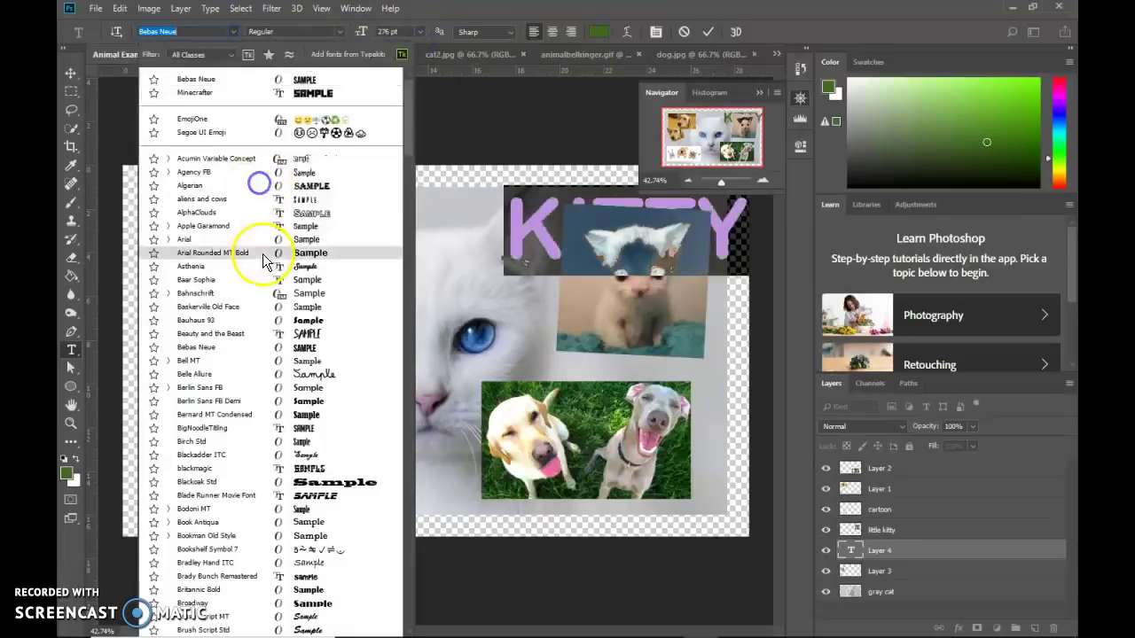
click(313, 195)
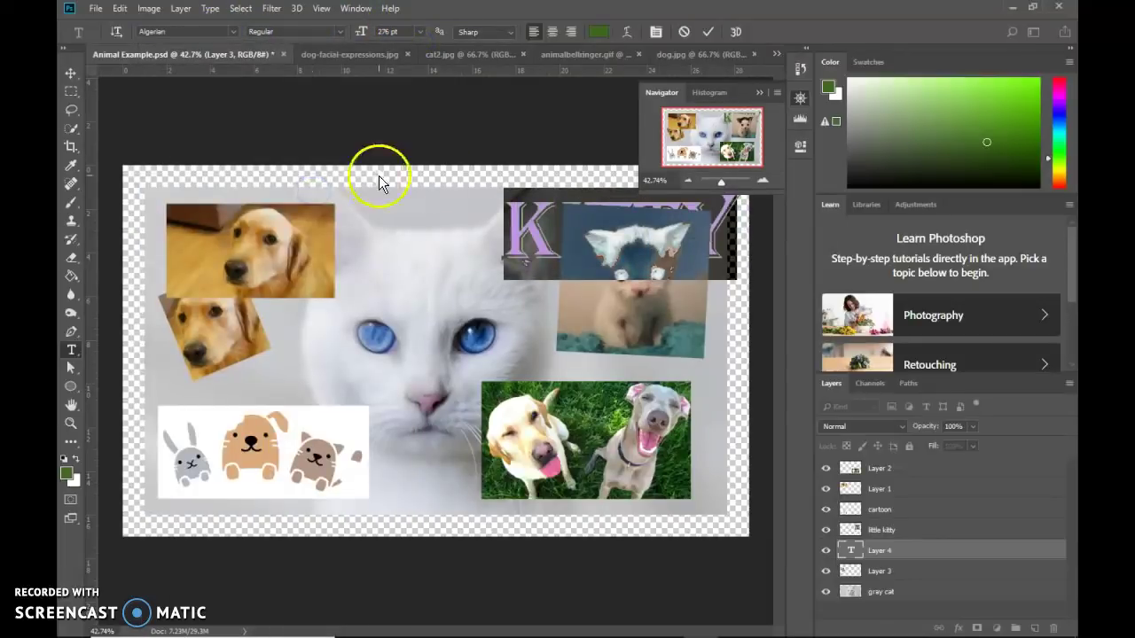
click(708, 34)
Raise the KITTY layer to the top of the Layers panel and centre it over the cat's head.
click(71, 73)
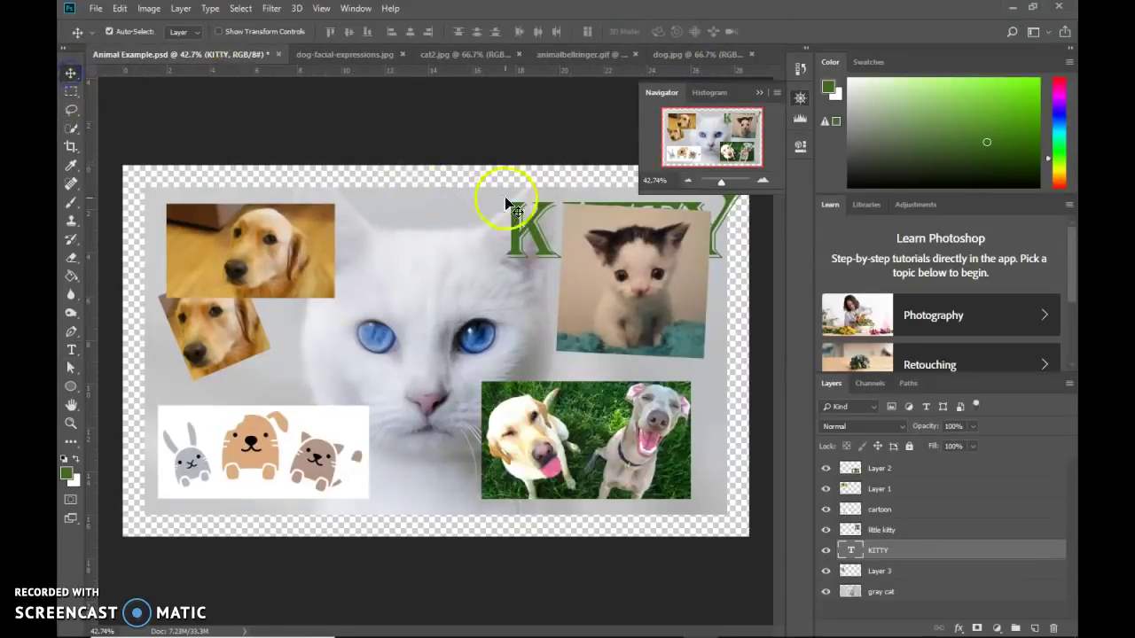
drag(531, 230, 393, 246)
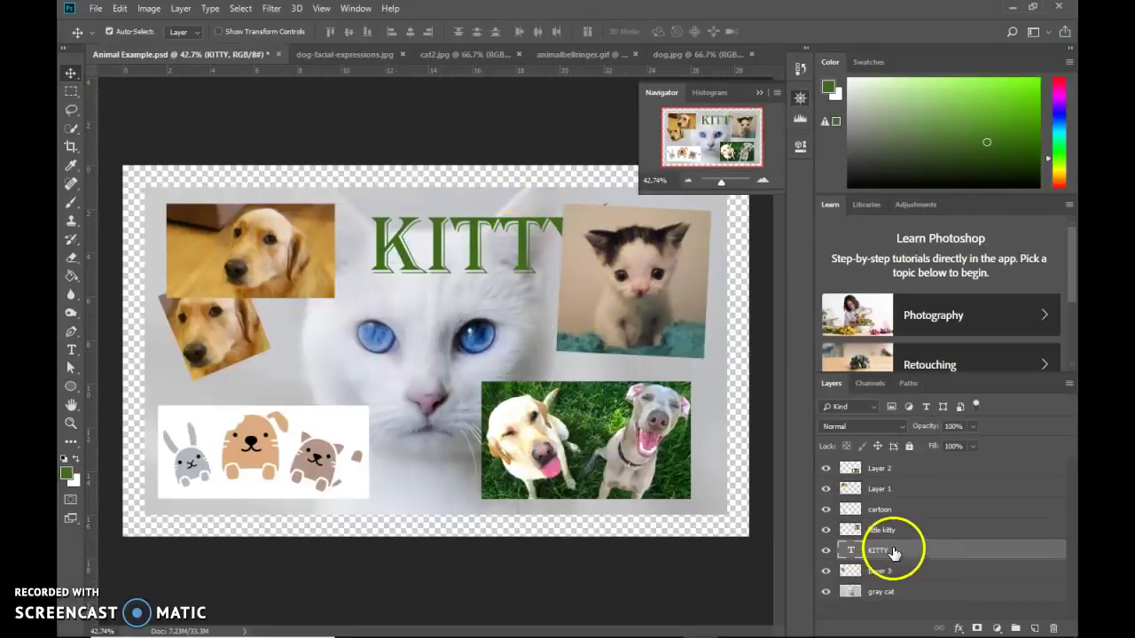
click(920, 551)
drag(920, 552, 920, 468)
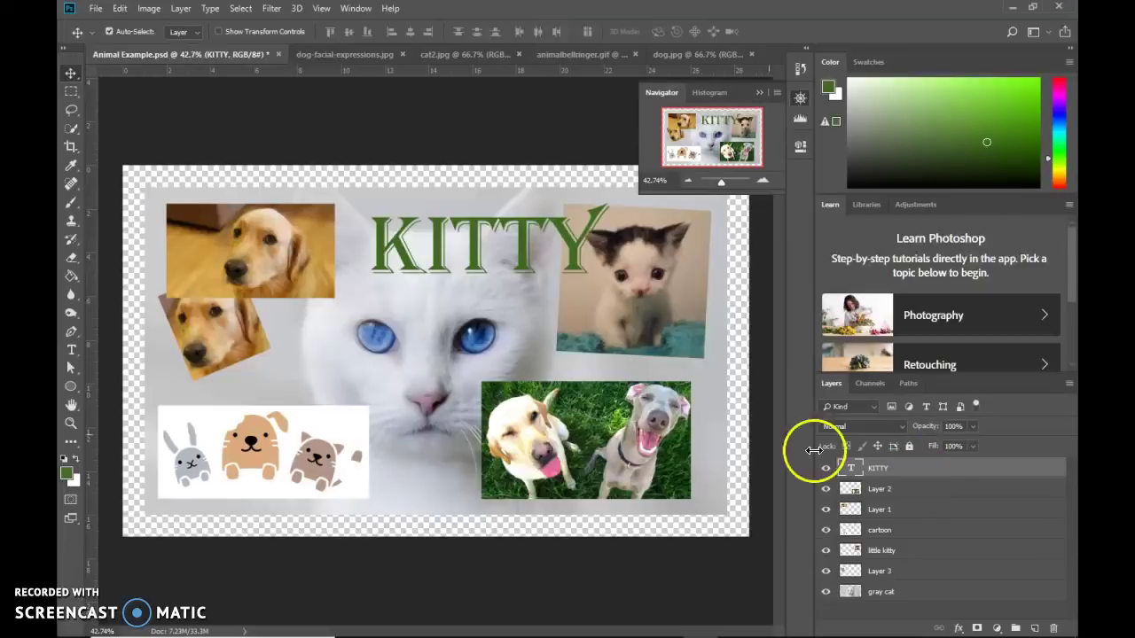
drag(472, 252, 457, 254)
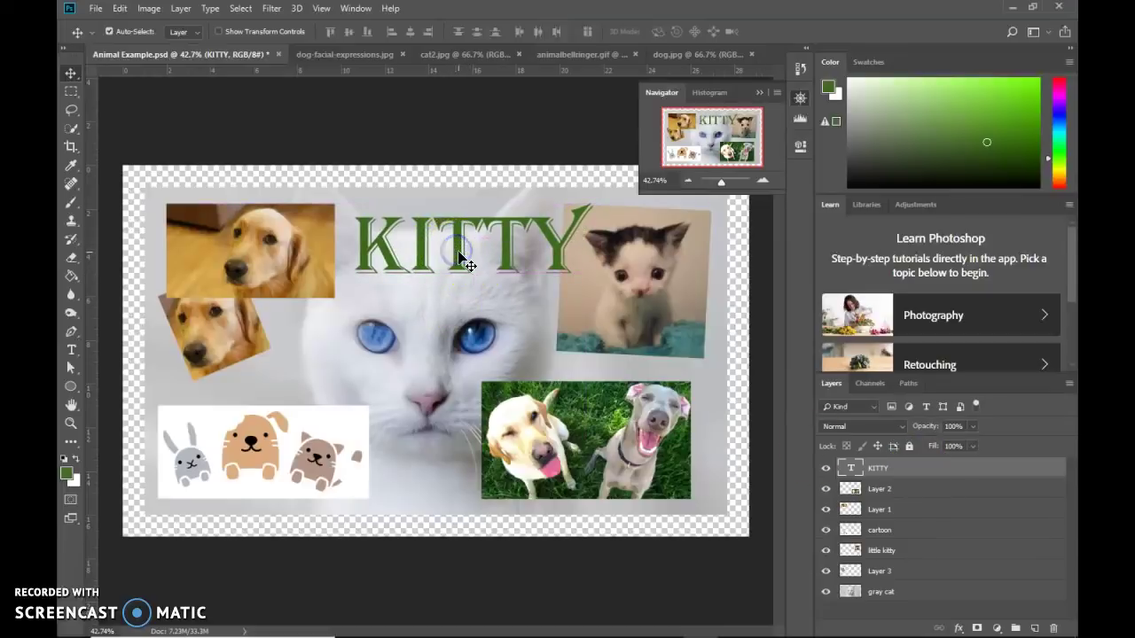
Change KITTY to the Minecrafter font at 226 pt.
click(72, 352)
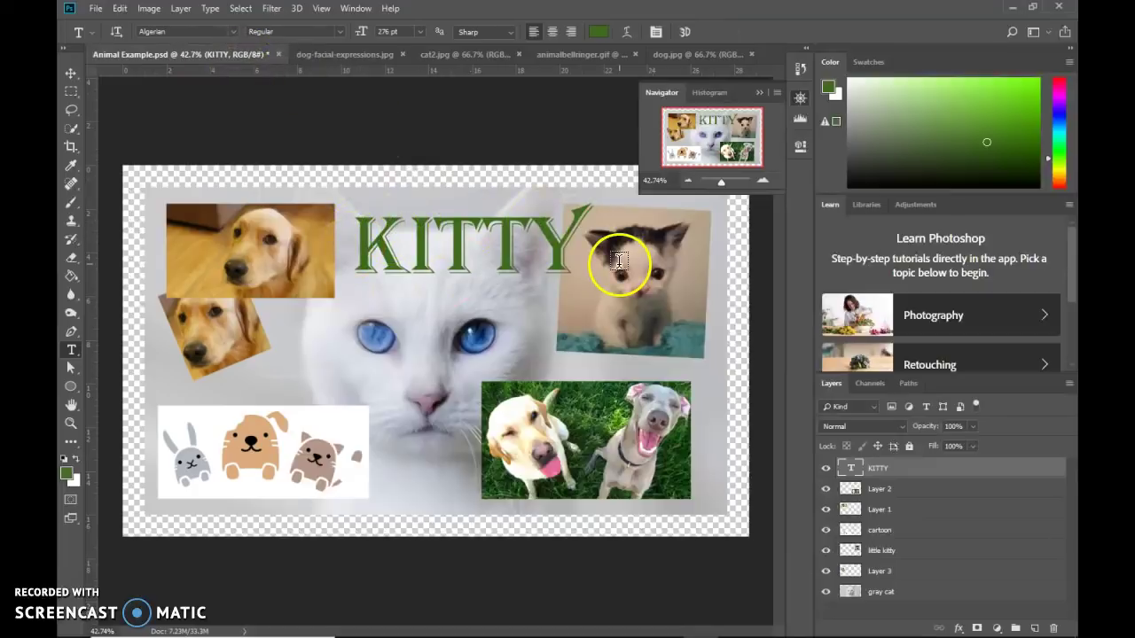
click(235, 35)
click(316, 101)
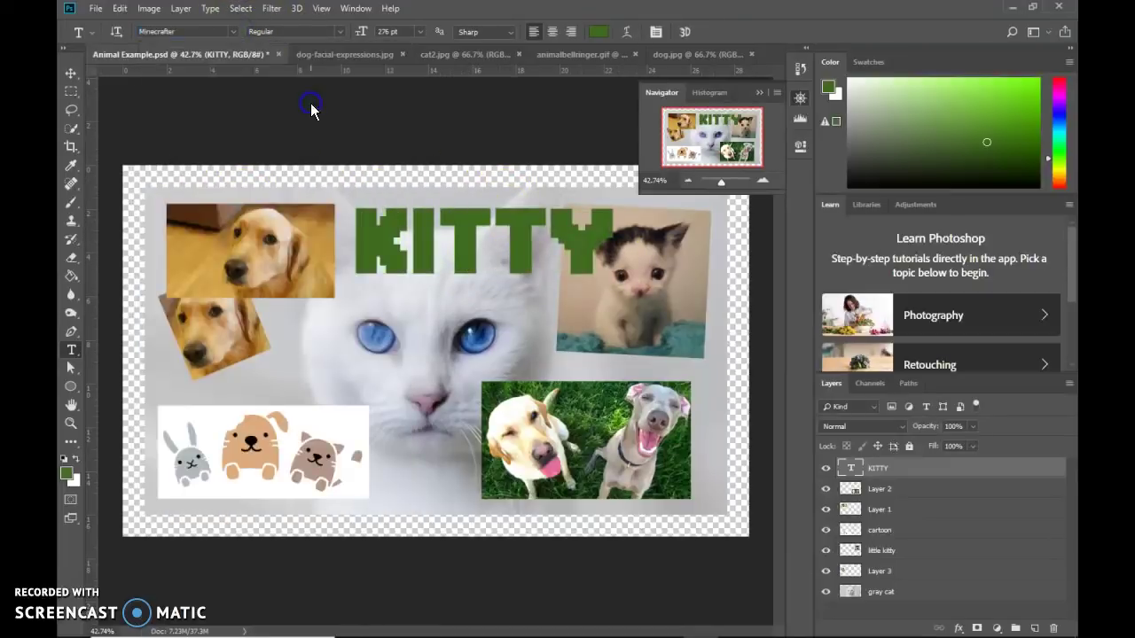
mouse_move(363, 36)
mouse_down()
mouse_move(346, 33)
mouse_move(367, 34)
mouse_up()
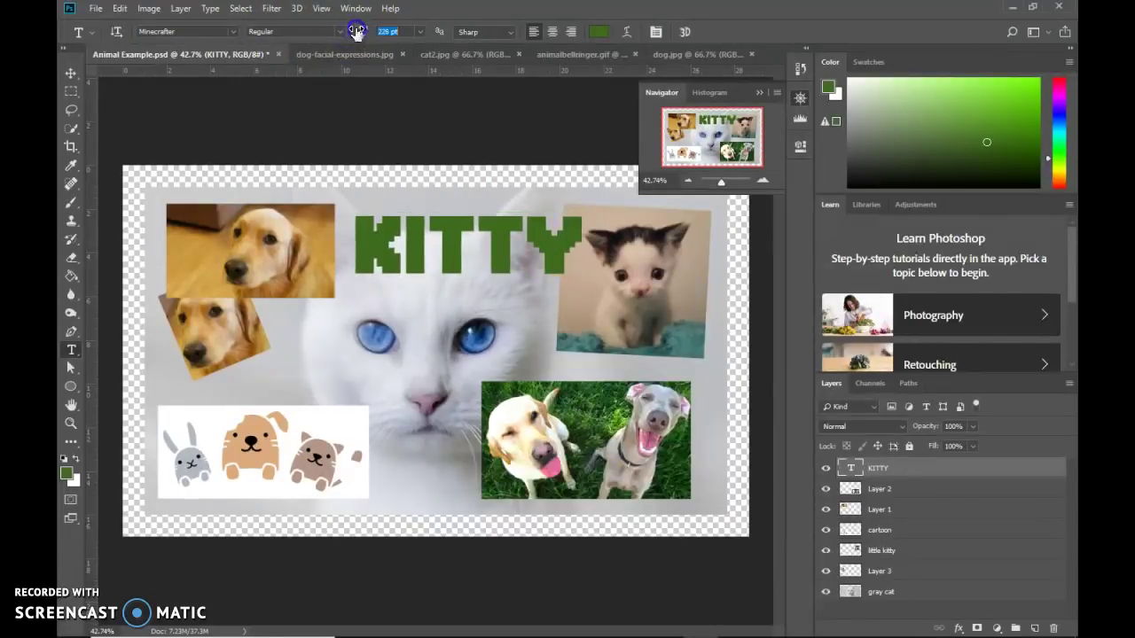
Make the KITTY text near-black and bring up the Warp Text dialog.
click(600, 31)
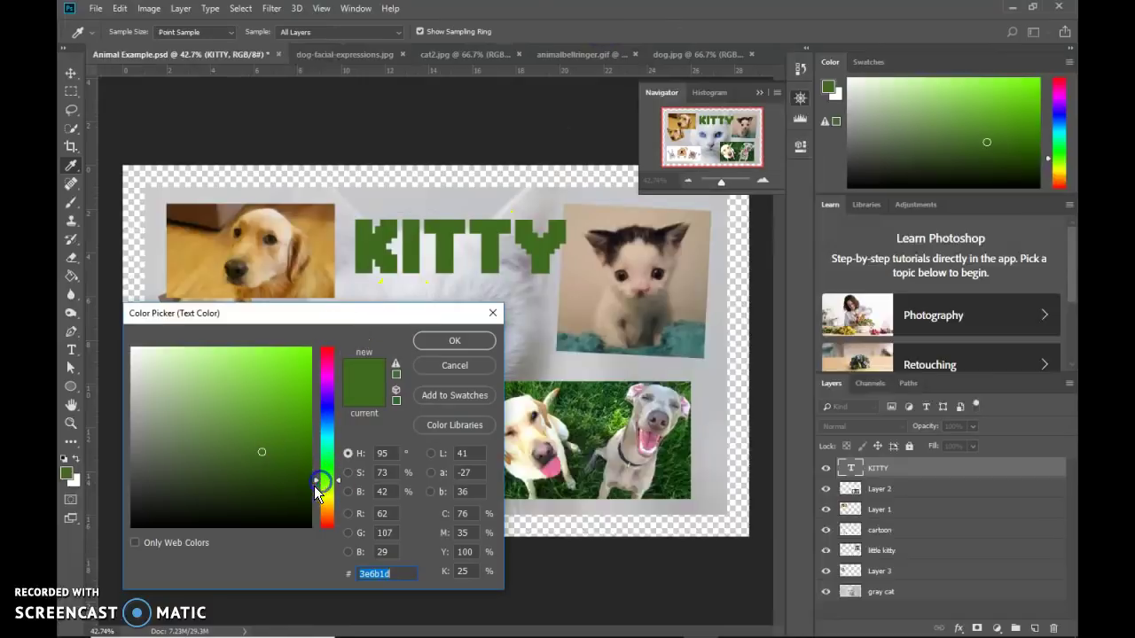
click(302, 490)
click(472, 344)
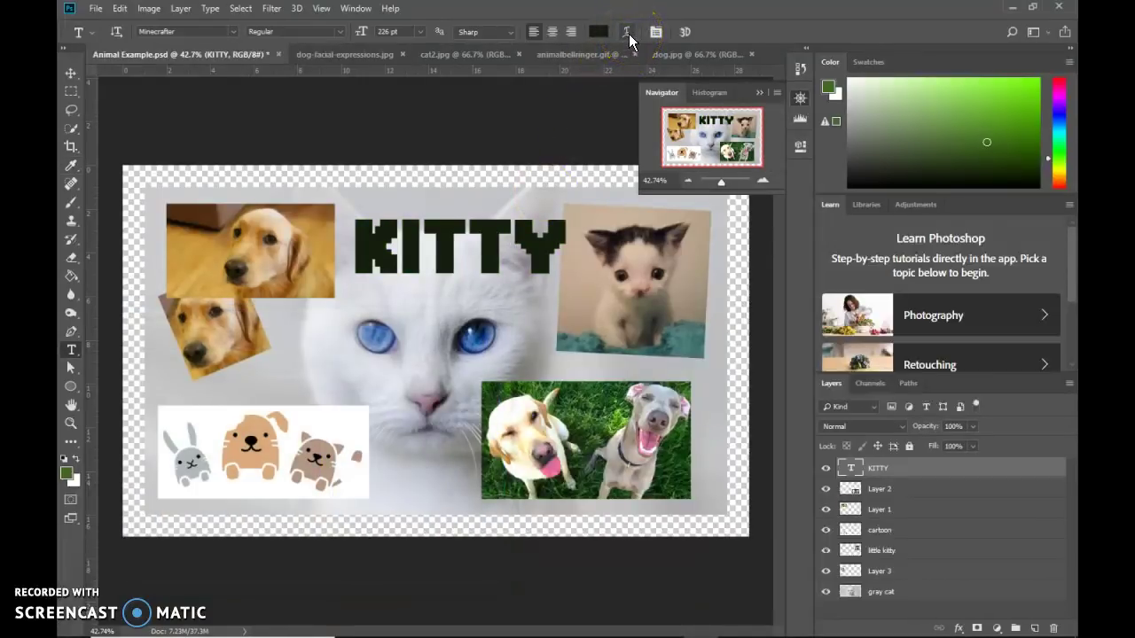
click(628, 33)
drag(522, 175, 470, 396)
Apply a Flag warp to KITTY with -34% bend and +61% horizontal distortion.
click(341, 418)
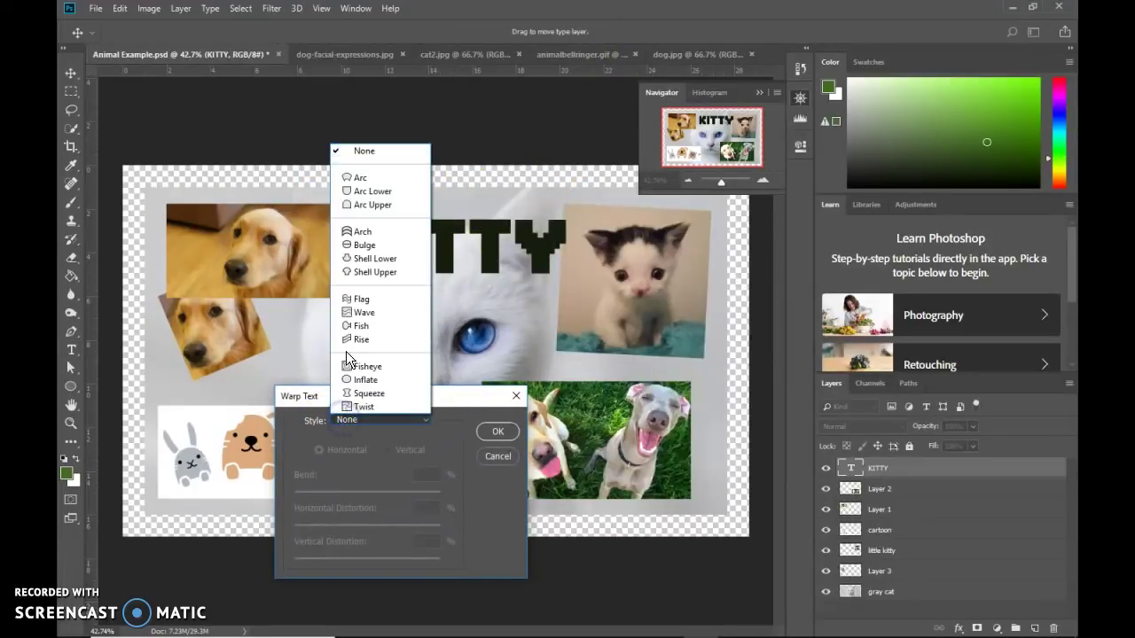
click(366, 177)
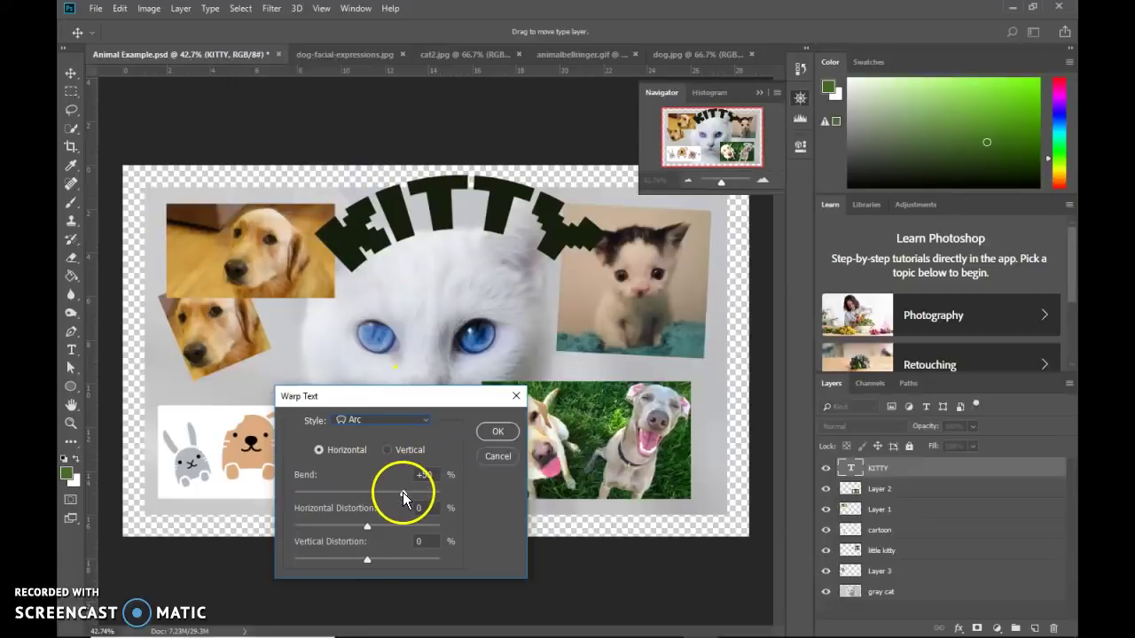
drag(403, 492, 344, 496)
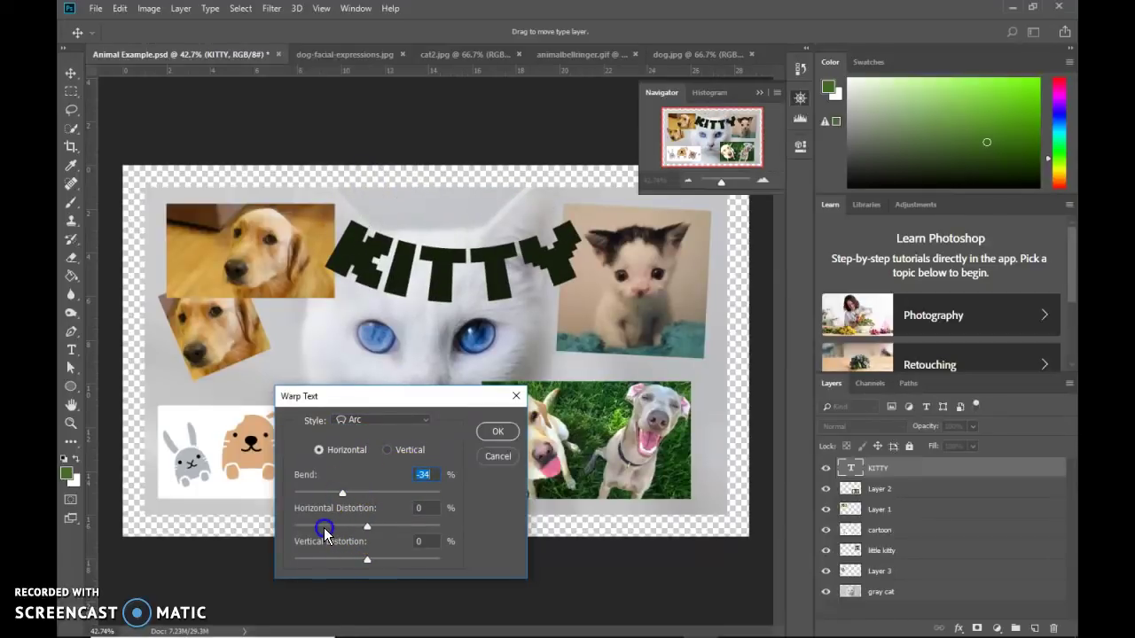
drag(366, 527, 320, 530)
drag(395, 528, 412, 527)
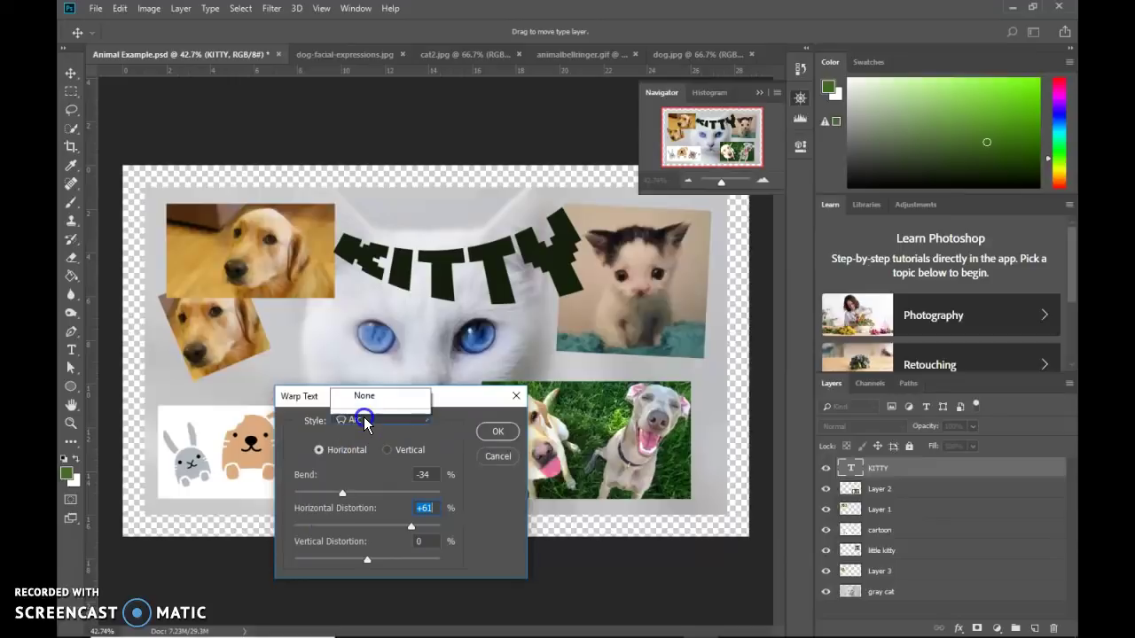
click(382, 419)
click(368, 301)
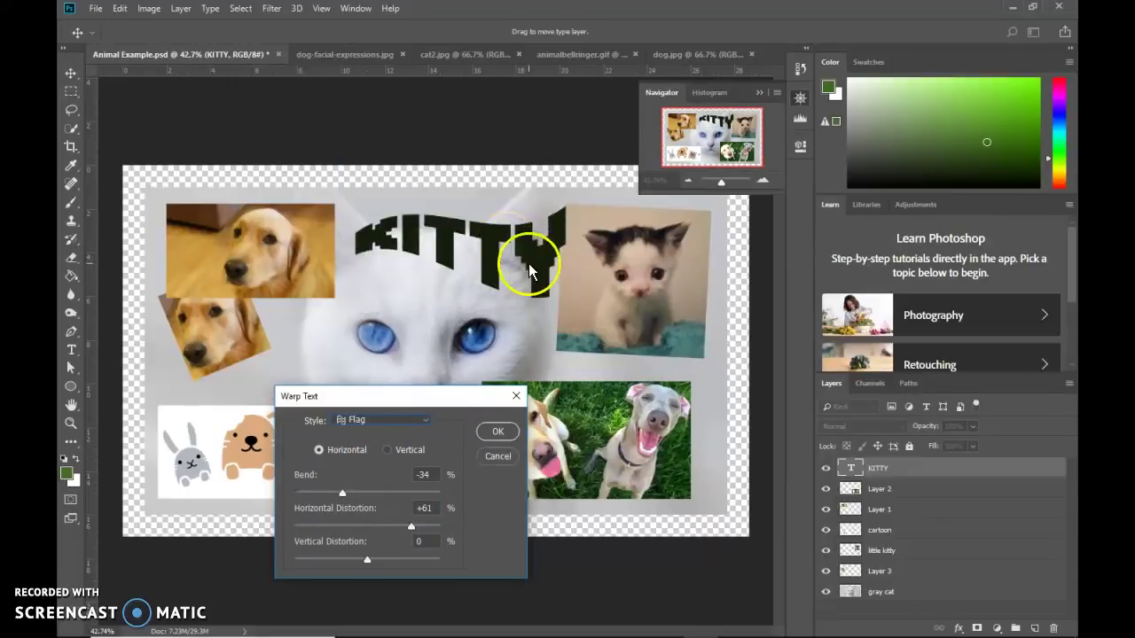
click(496, 431)
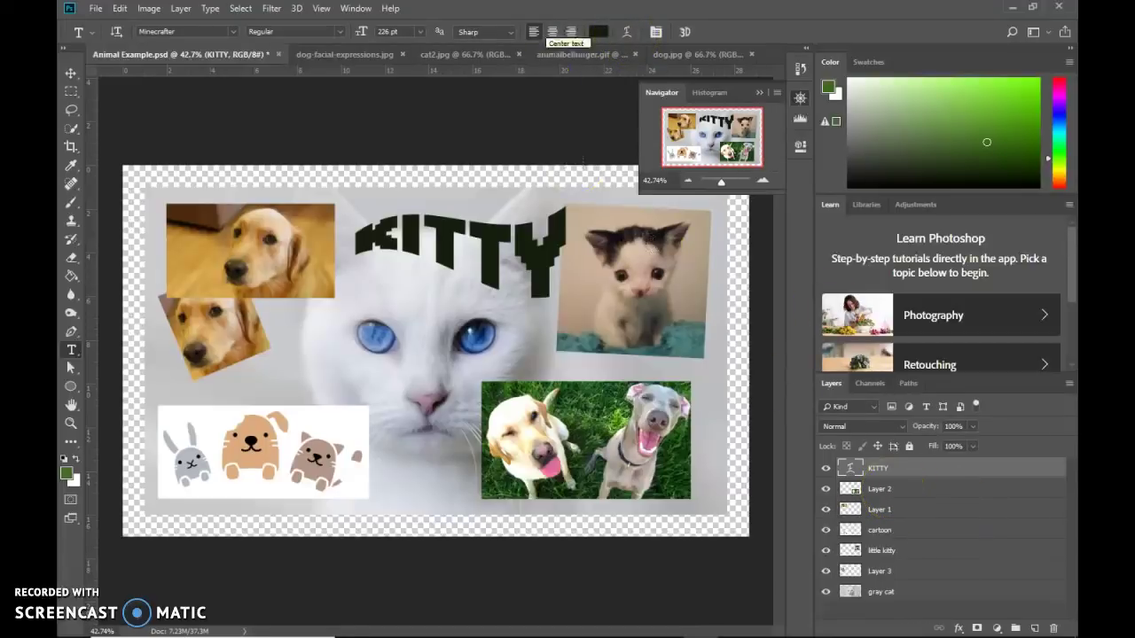
Reopen Warp Text and close it, keeping the Flag warp unchanged.
click(628, 33)
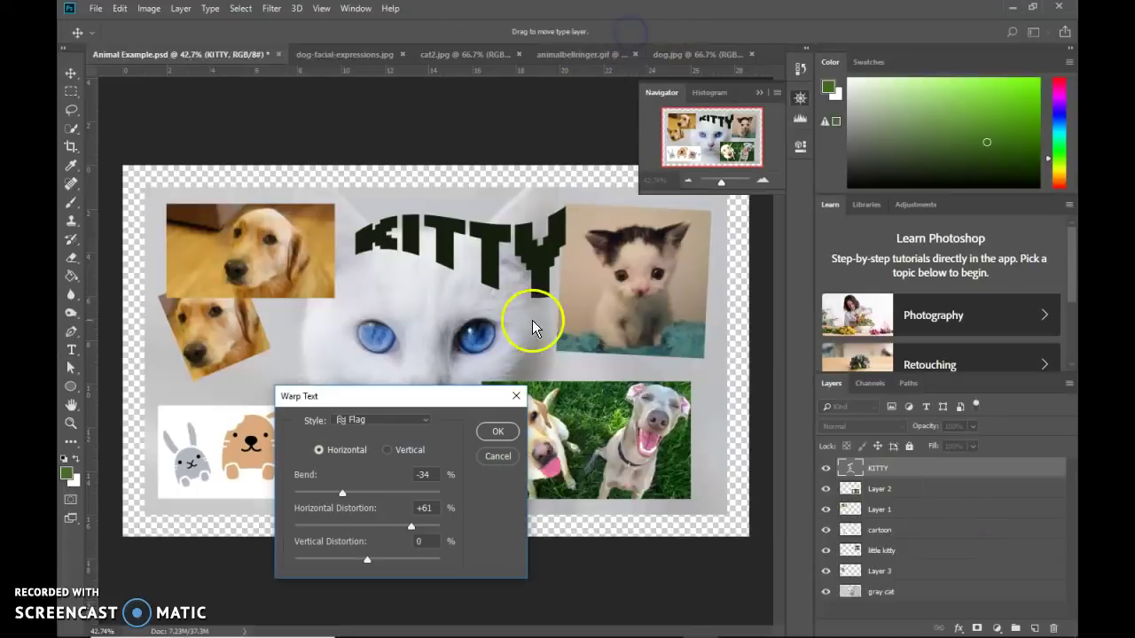
click(410, 420)
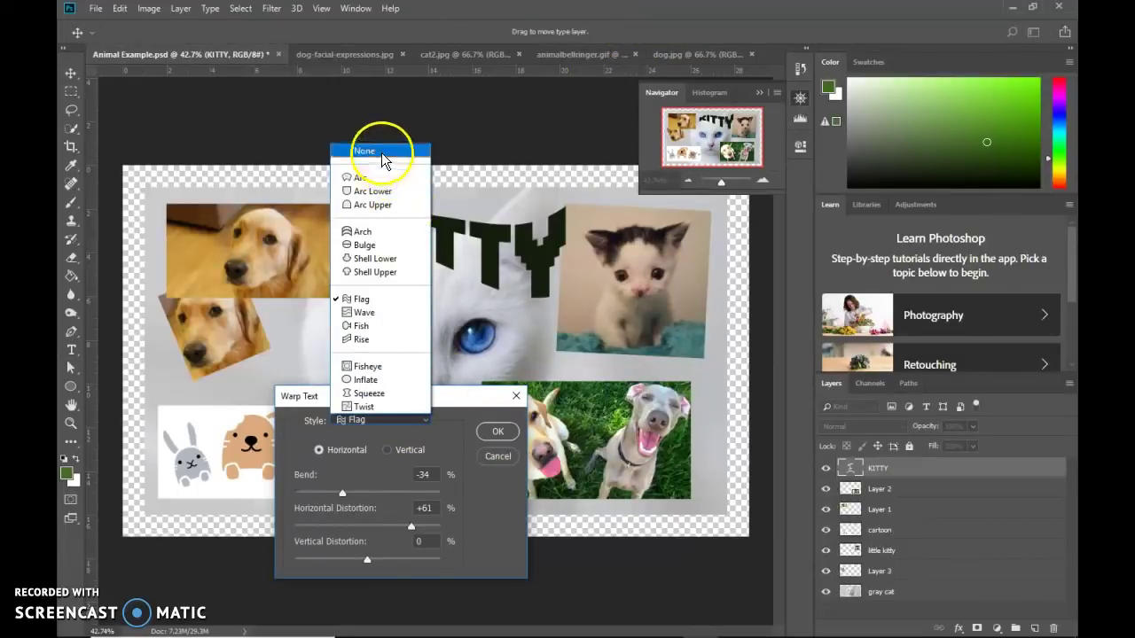
click(497, 445)
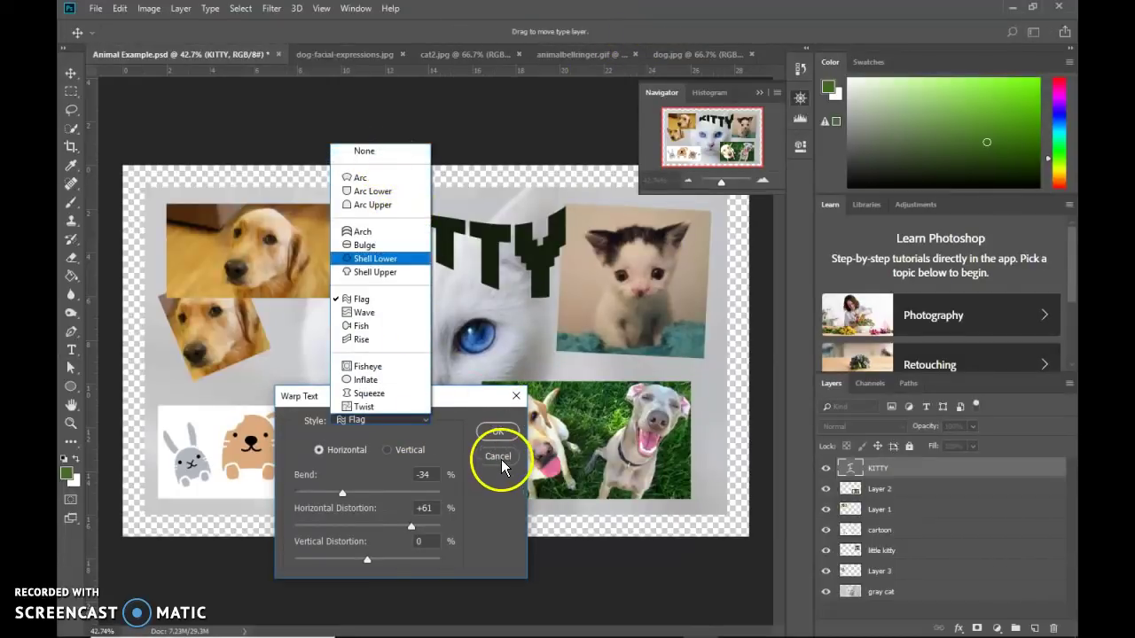
click(497, 443)
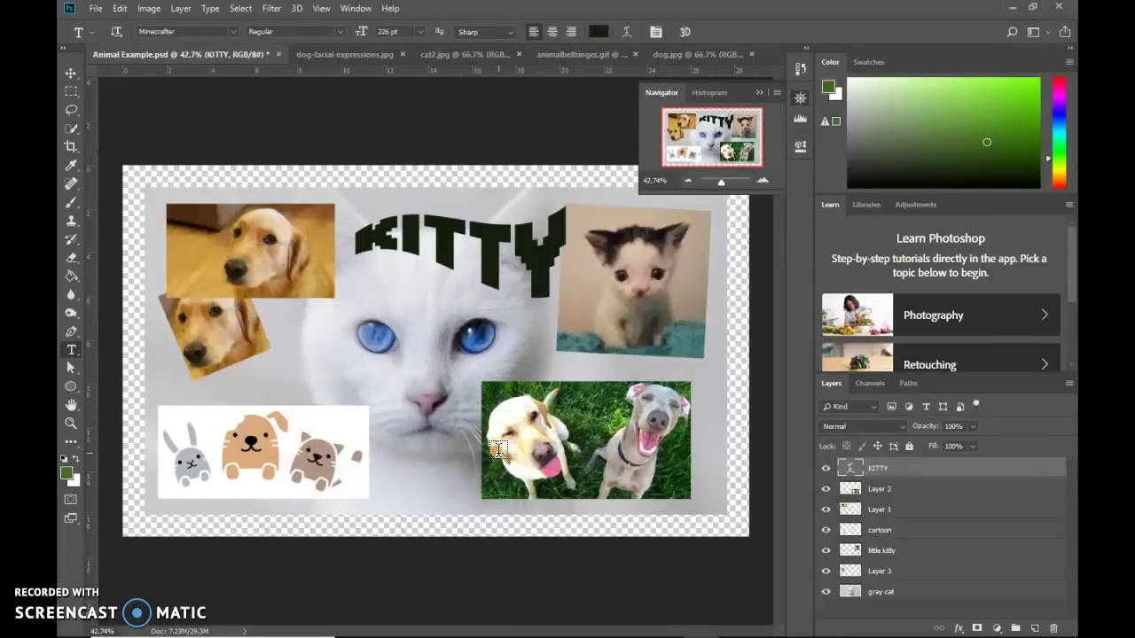
click(499, 405)
click(140, 309)
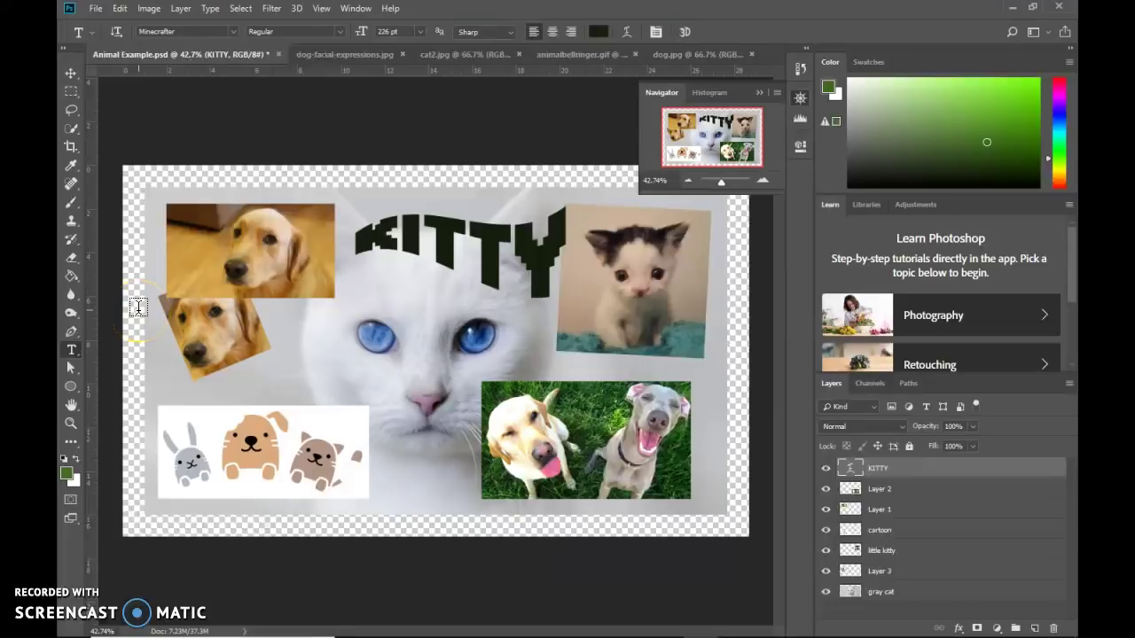